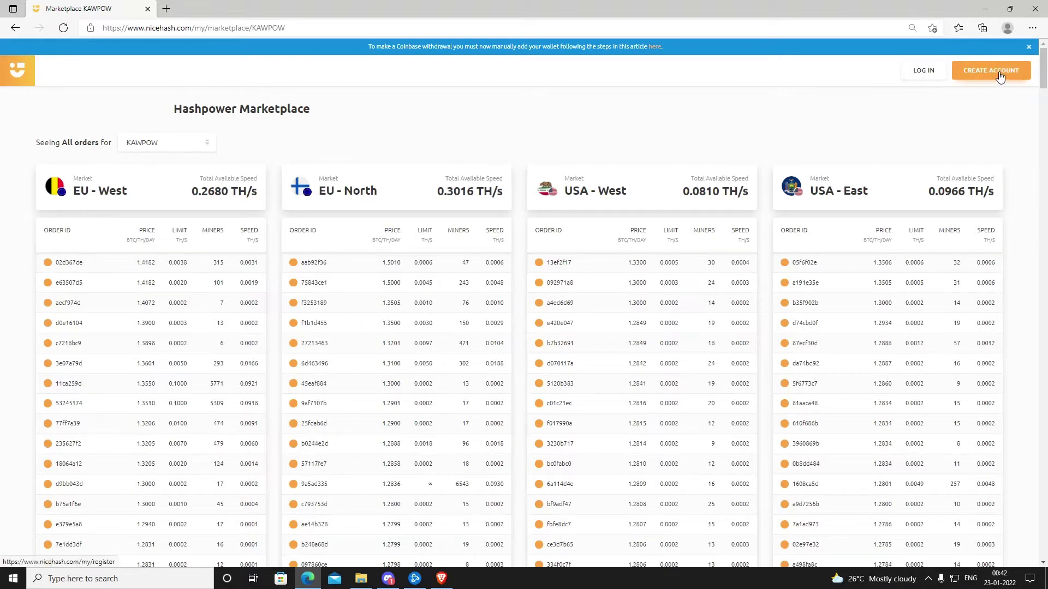
Enter the 6-digit Google Authenticator code to finish 2FA and reach the dashboard.
click(932, 77)
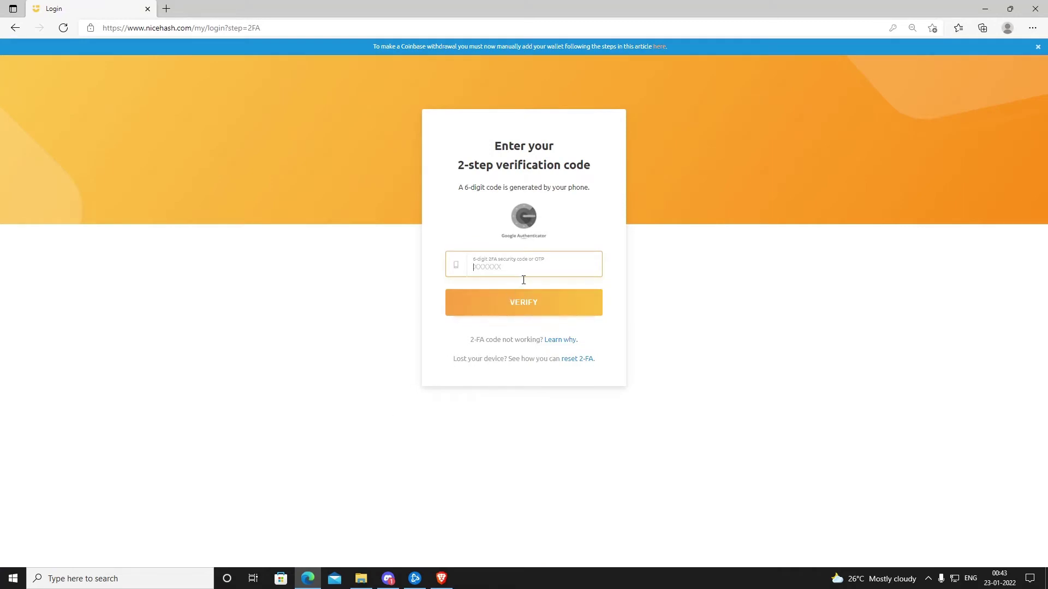
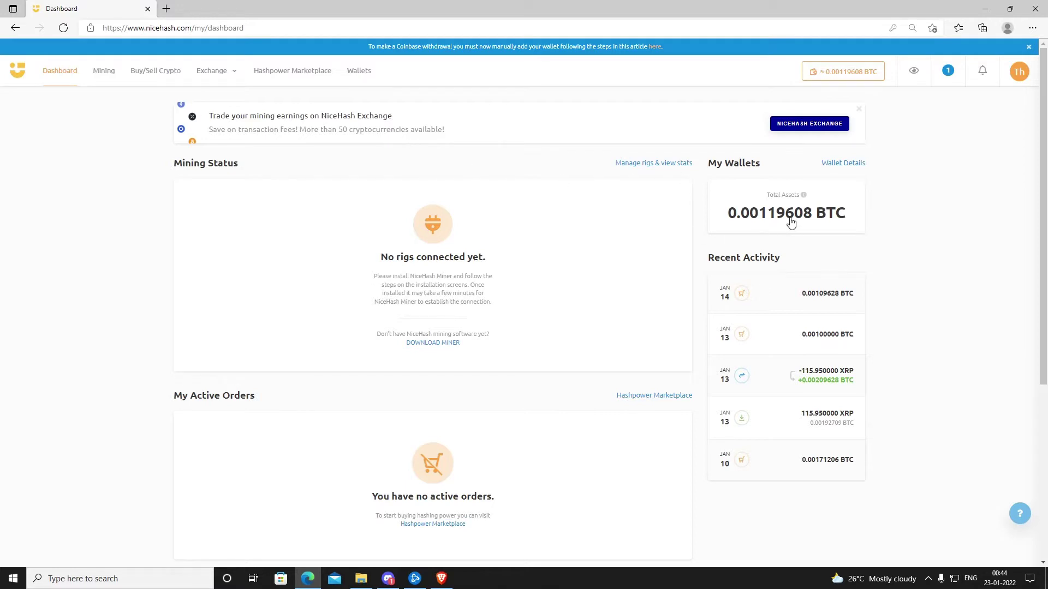
Open the RVN-BTC exchange from the RVN row in Wallets and switch to TradeView.
click(197, 75)
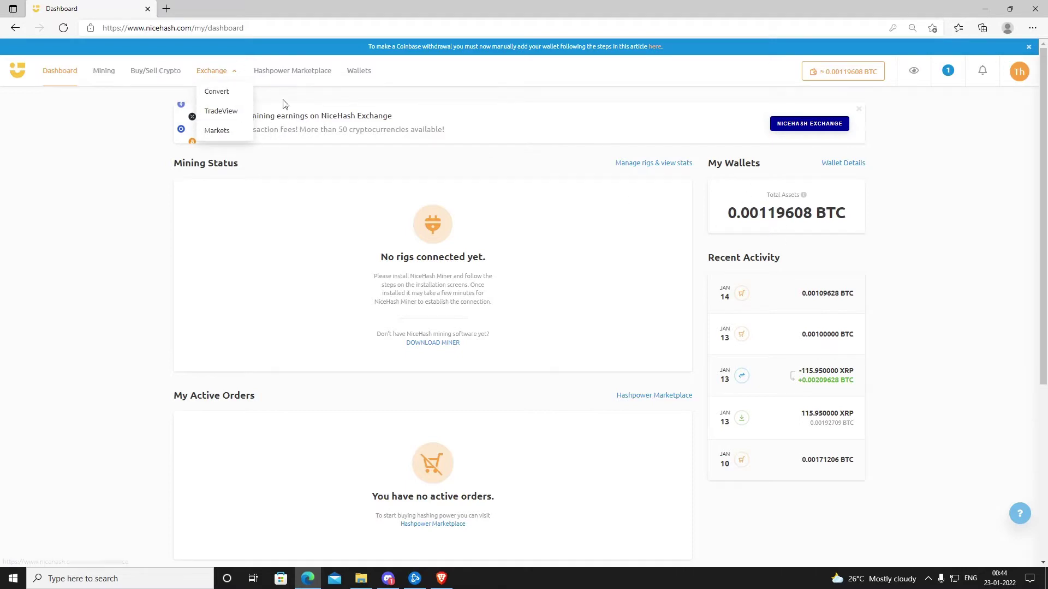
click(359, 75)
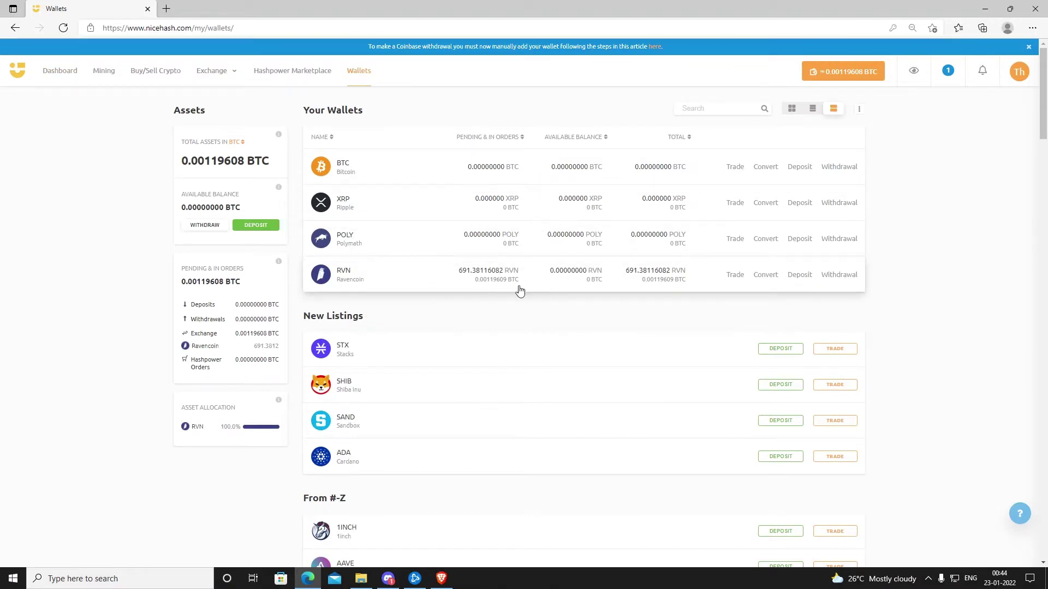
click(735, 275)
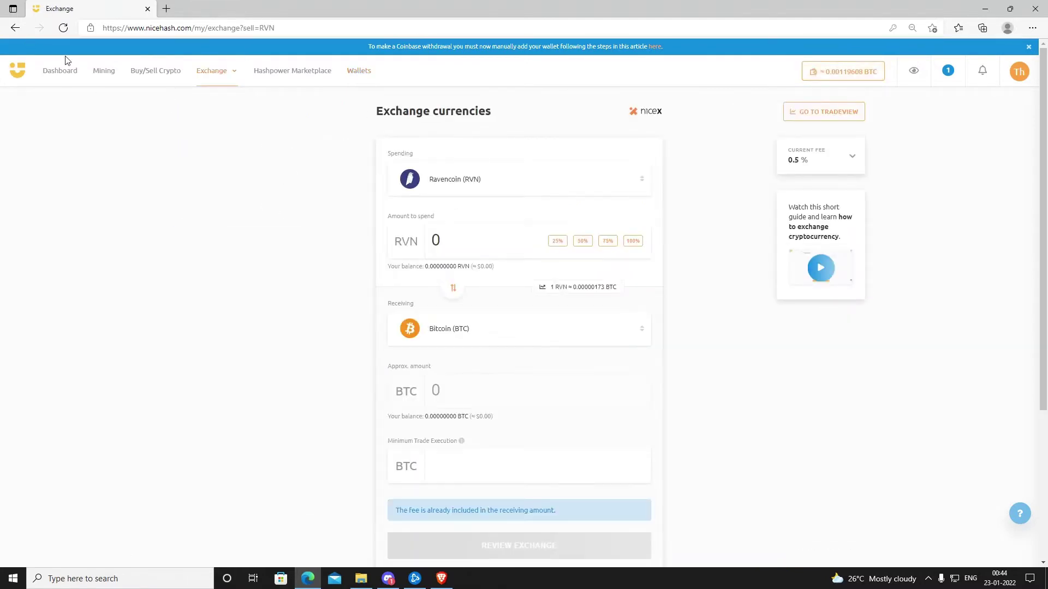
click(230, 75)
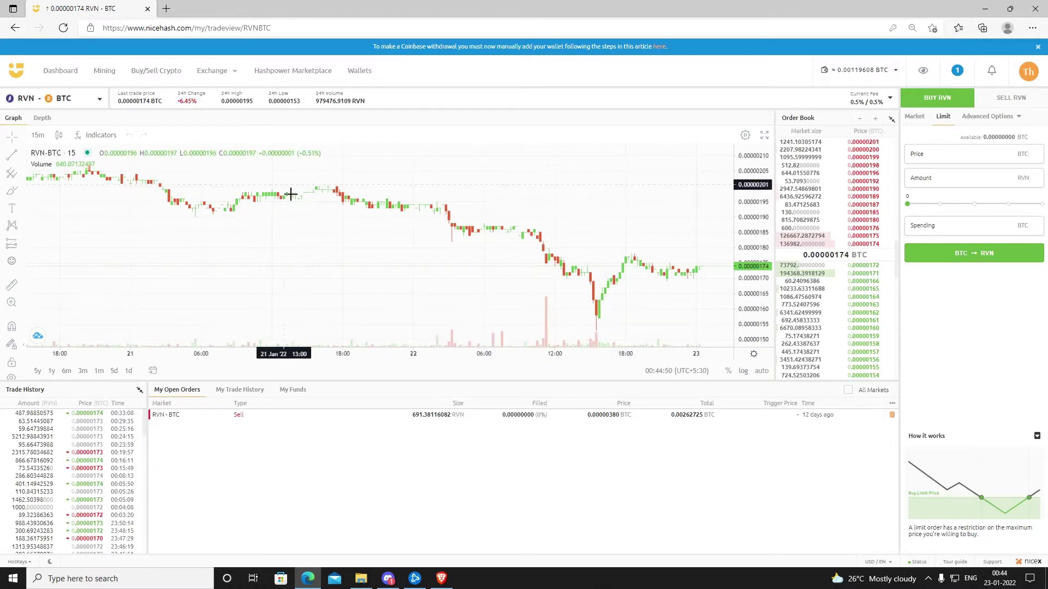
Zoom the RVN/BTC candlestick chart out over recent weeks and back in.
scroll(92, 208, down, 5)
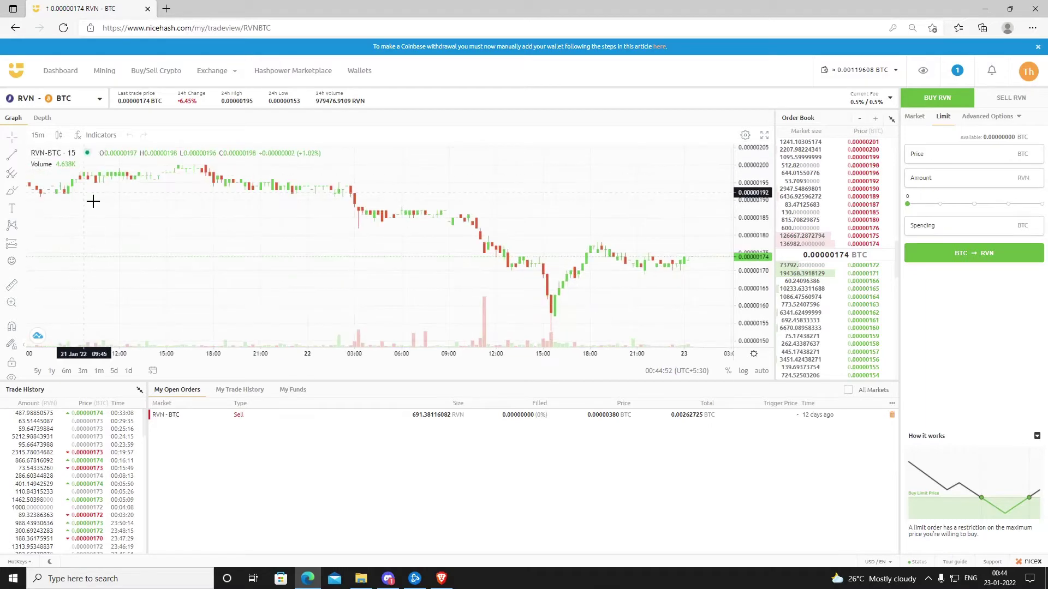
scroll(93, 218, down, 5)
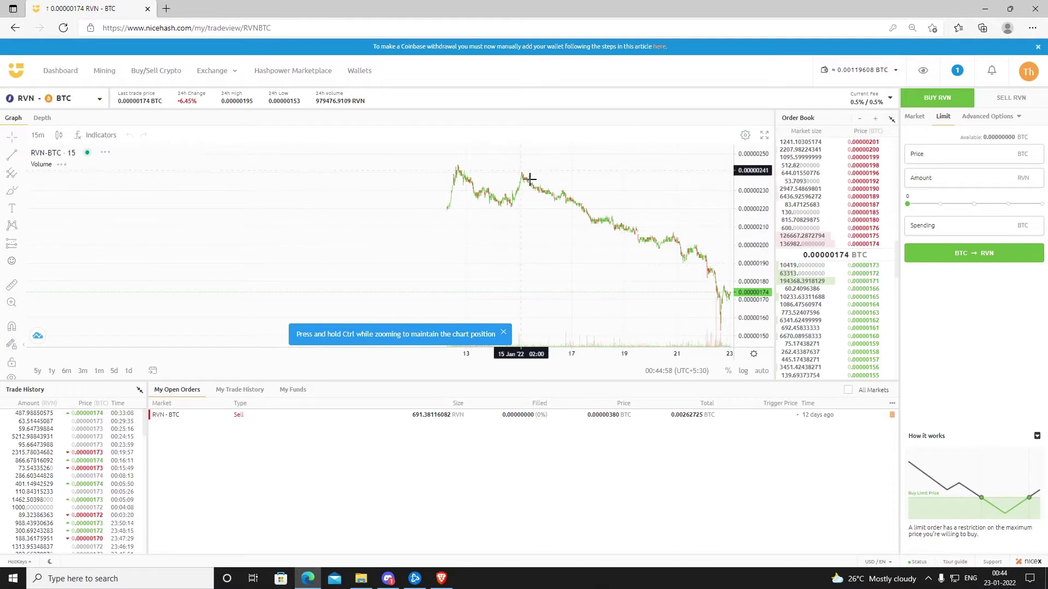
scroll(508, 175, down, 3)
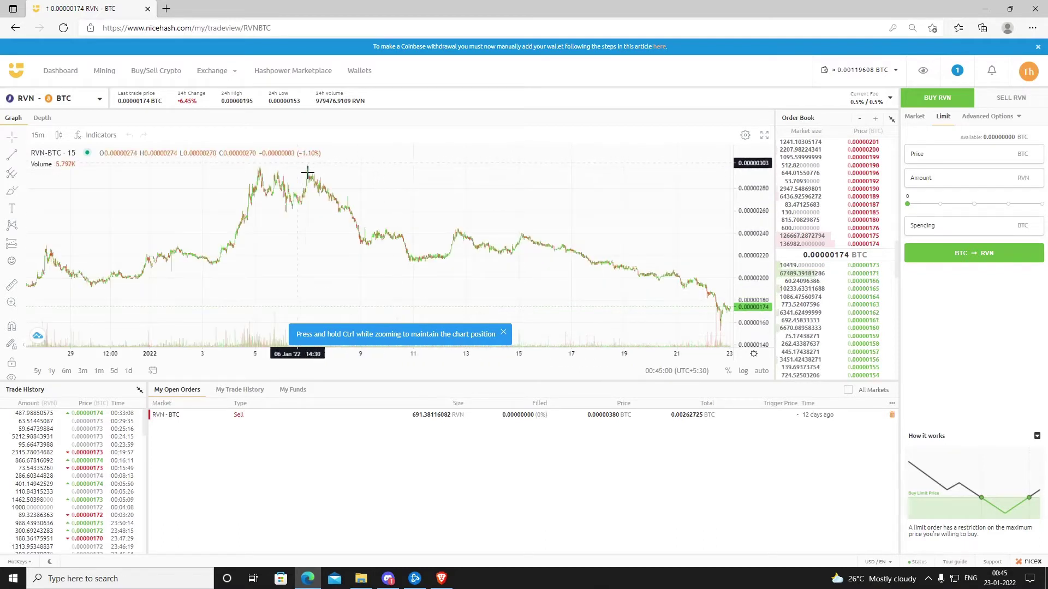
scroll(150, 213, down, 2)
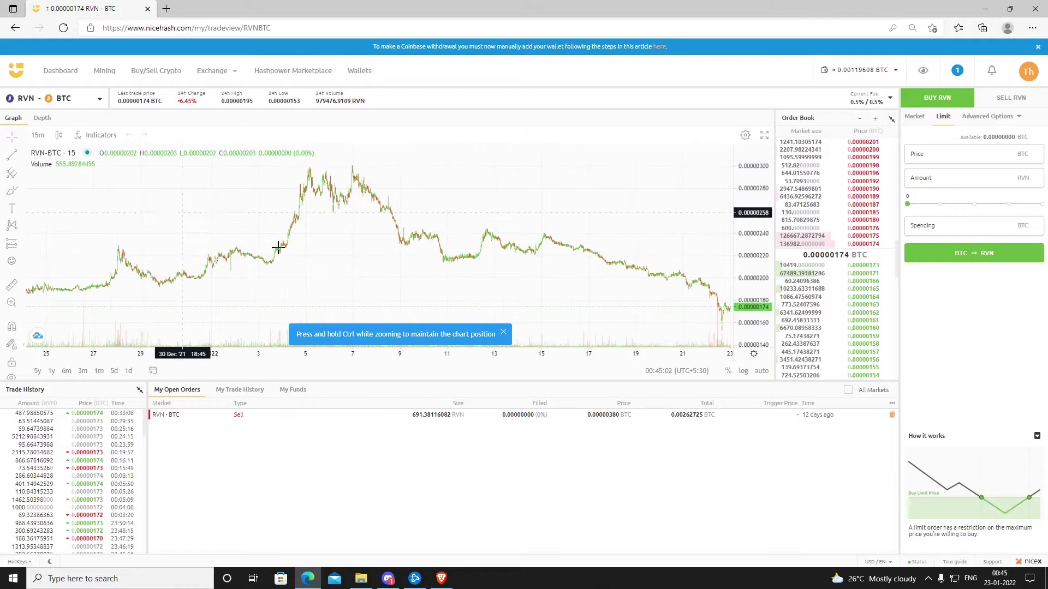
scroll(741, 355, up, 2)
scroll(741, 355, up, 5)
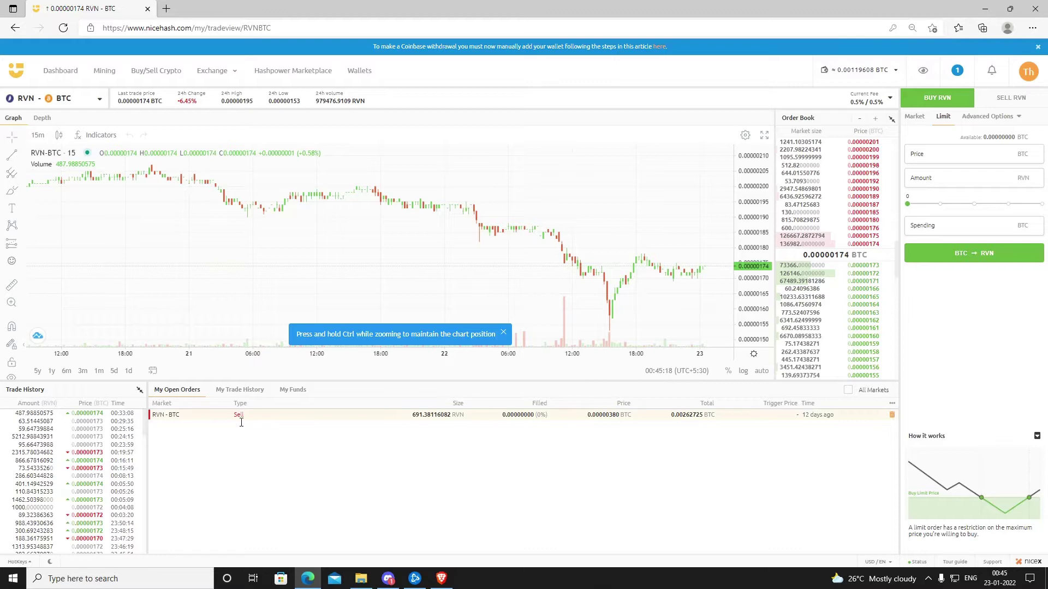
Scroll the Wallets coin list from # down to ZRX and back to the top.
click(359, 72)
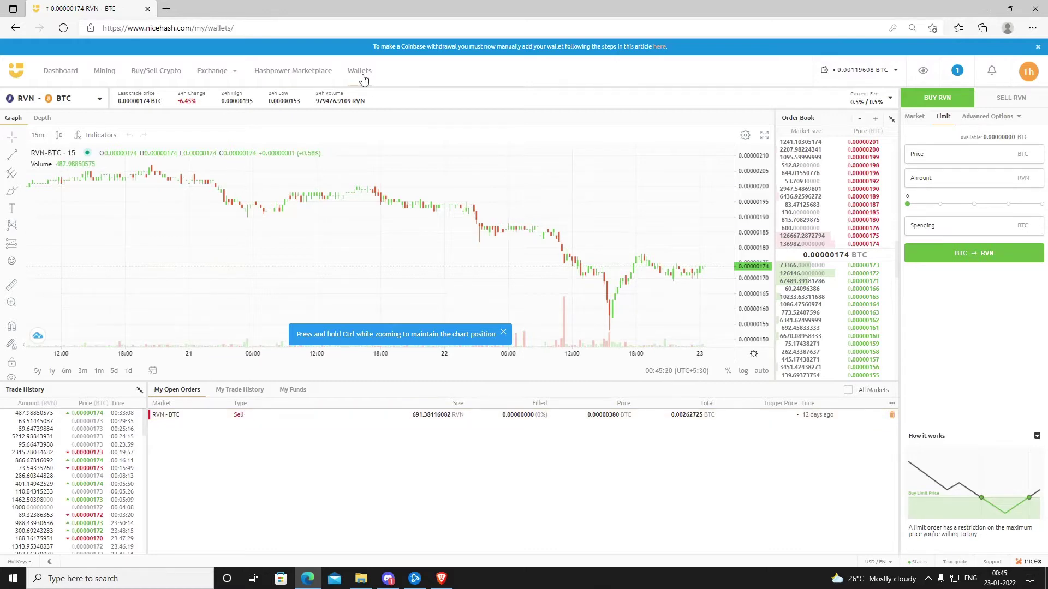
scroll(363, 339, down, 4)
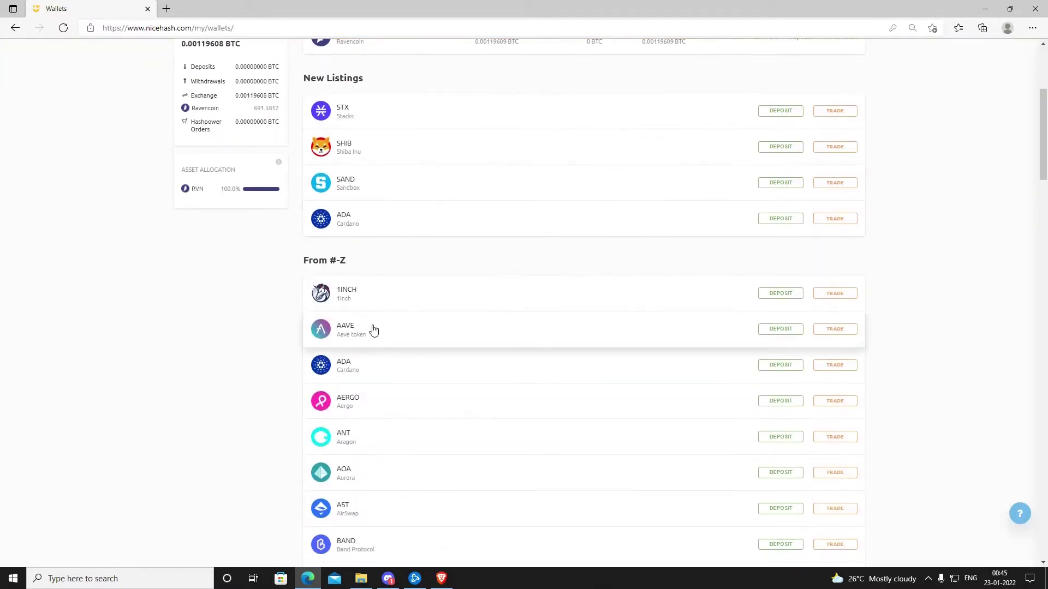
scroll(374, 409, down, 11)
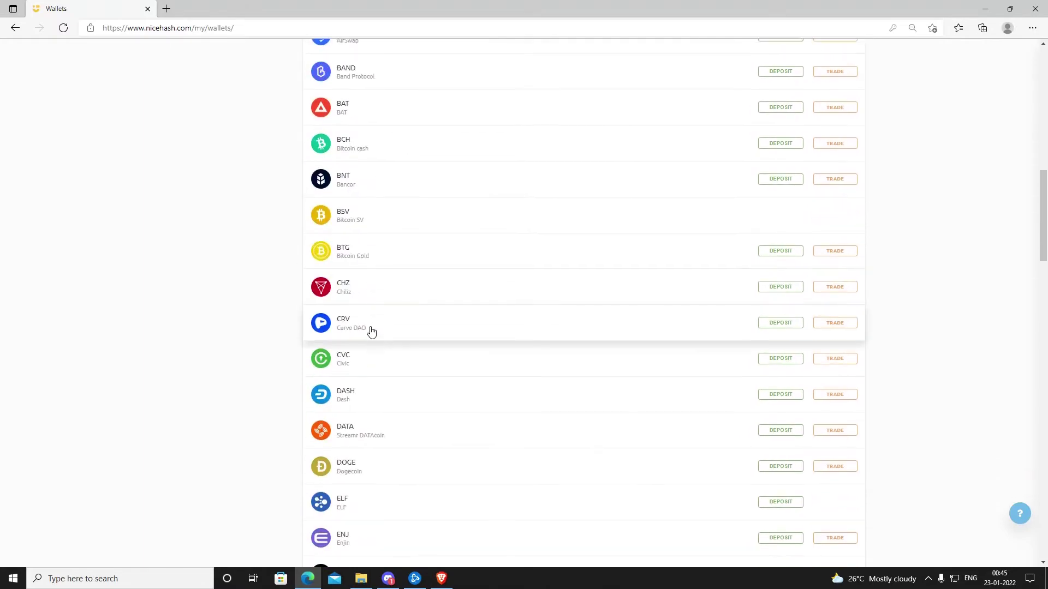
scroll(377, 381, down, 4)
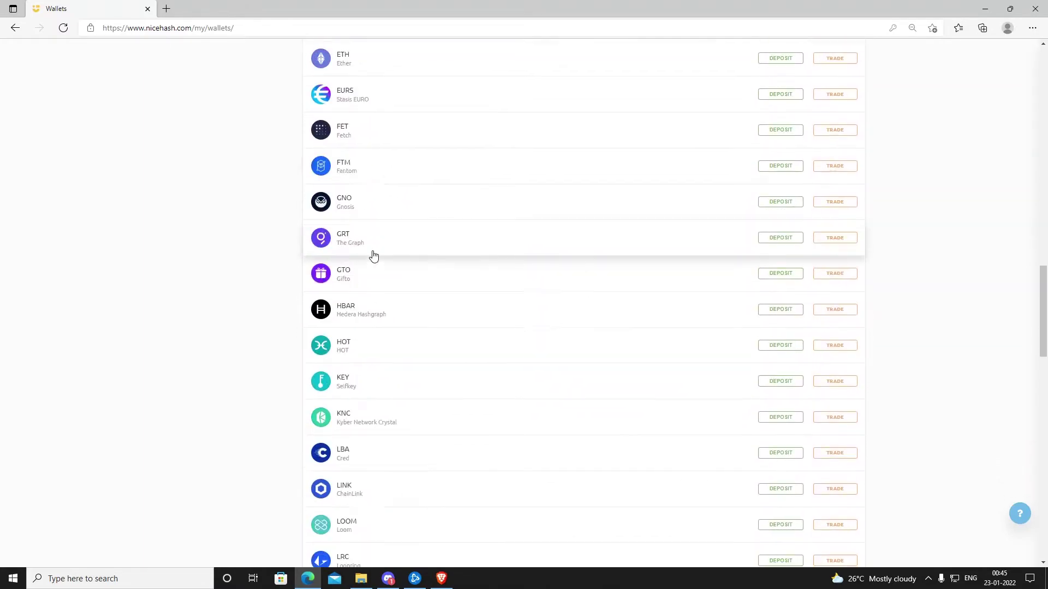
scroll(374, 257, down, 15)
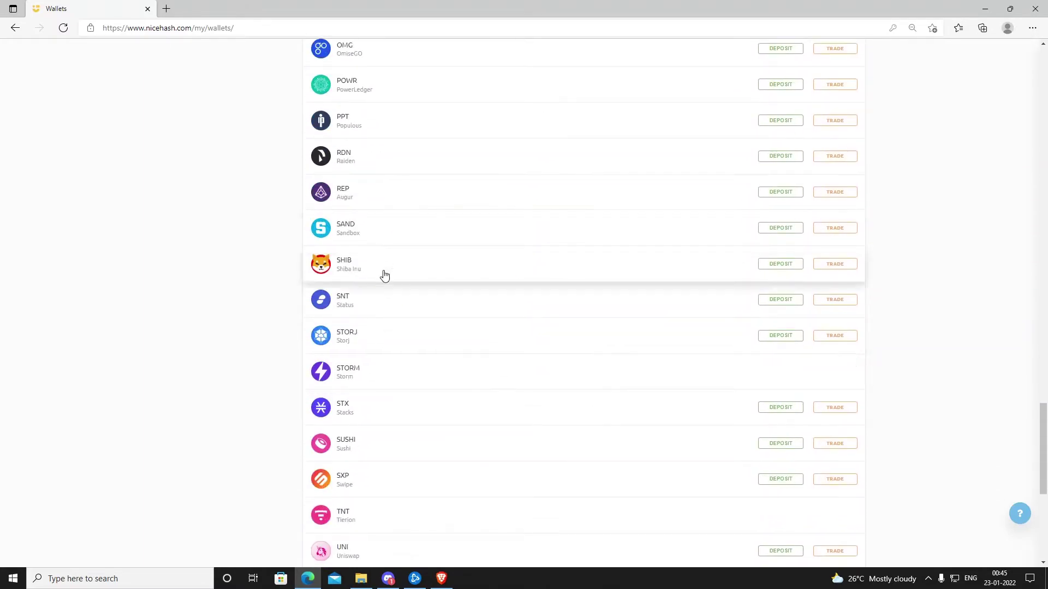
scroll(384, 274, down, 3)
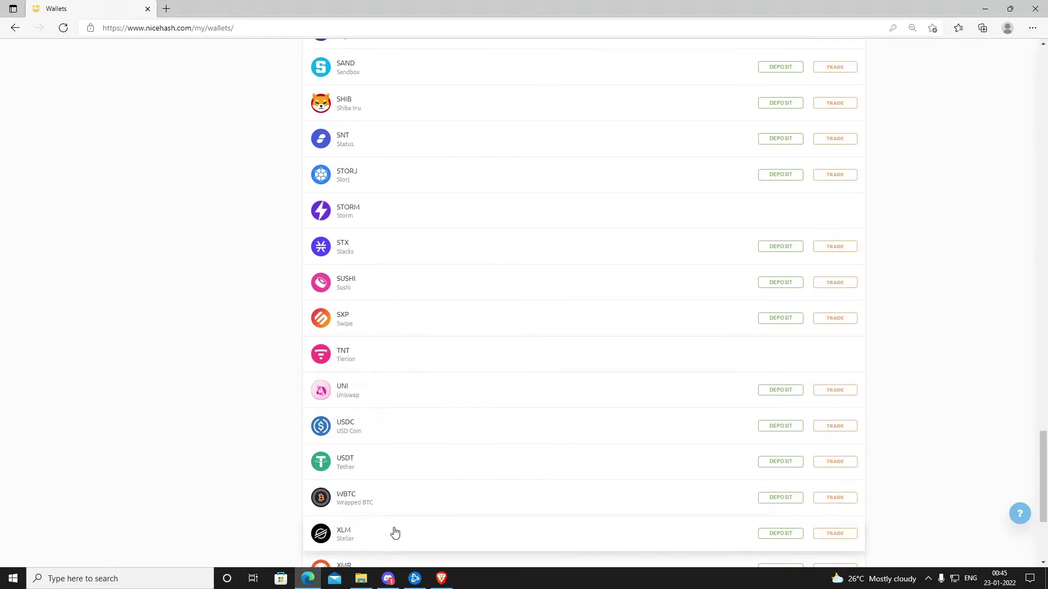
scroll(391, 513, down, 3)
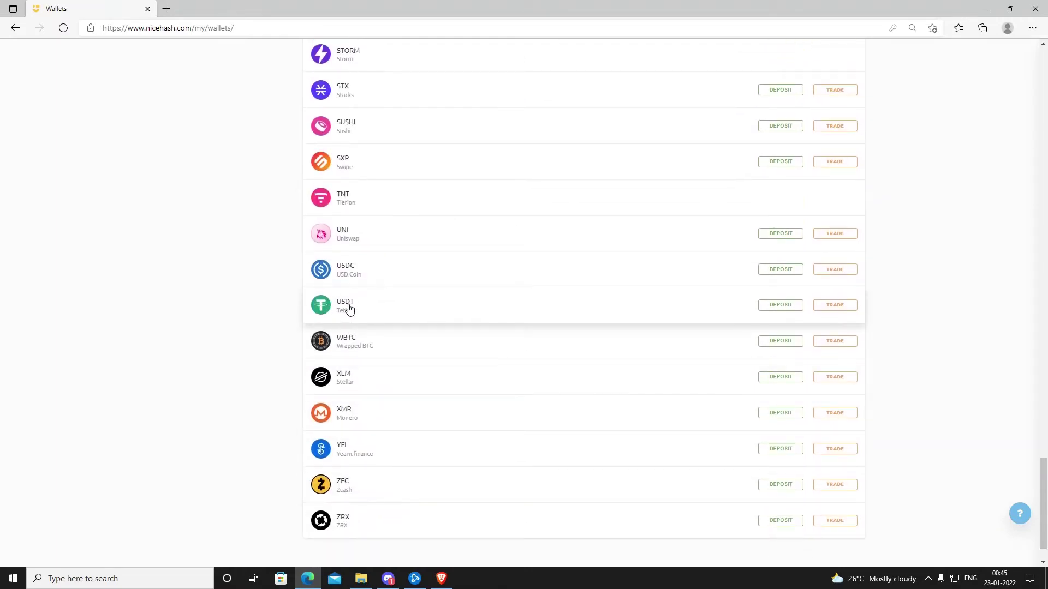
scroll(349, 333, down, 1)
scroll(384, 443, up, 20)
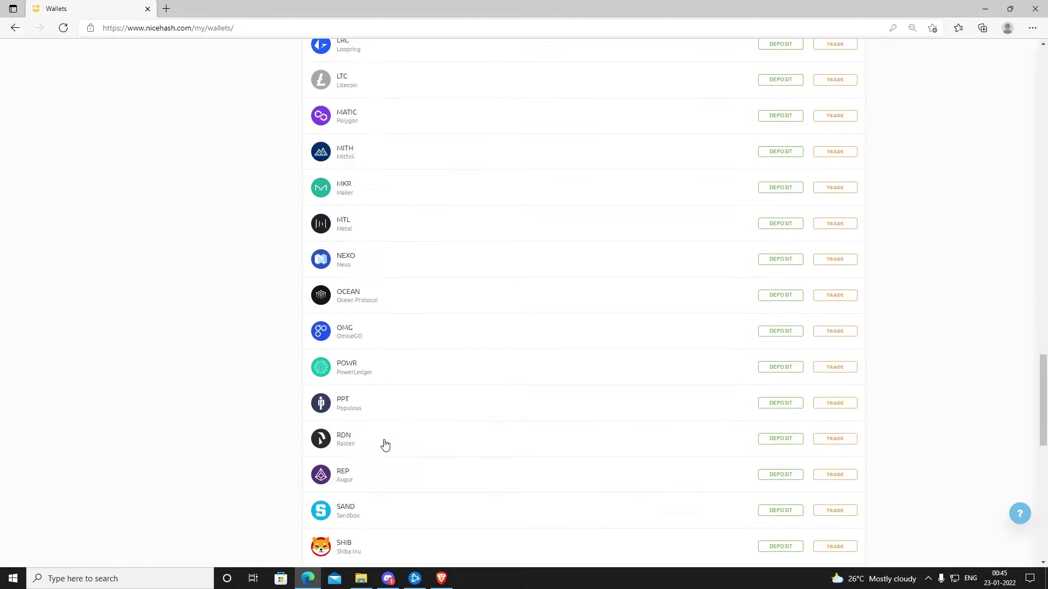
scroll(385, 445, up, 10)
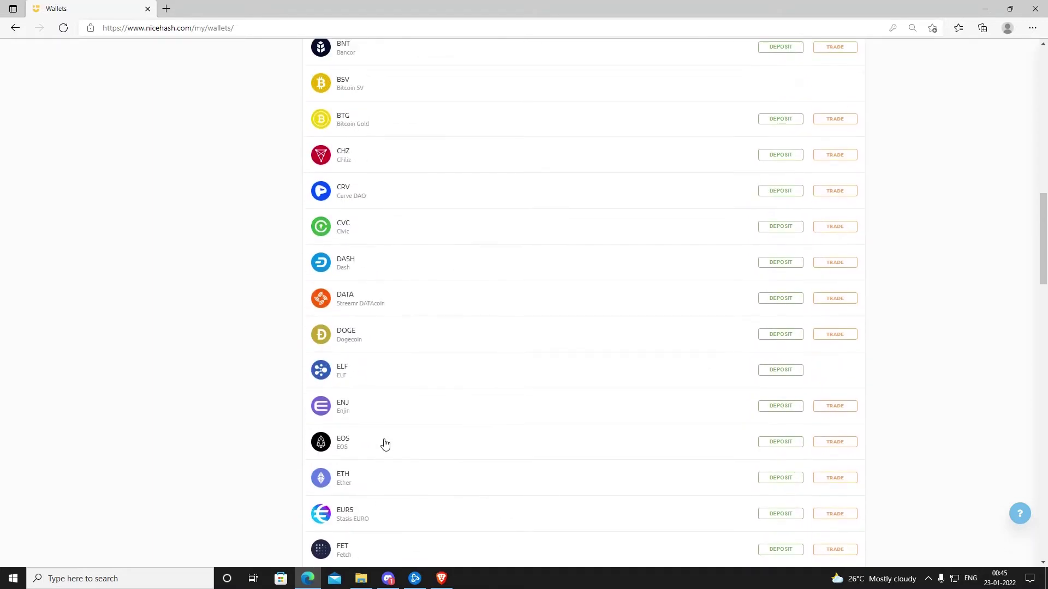
scroll(365, 342, up, 5)
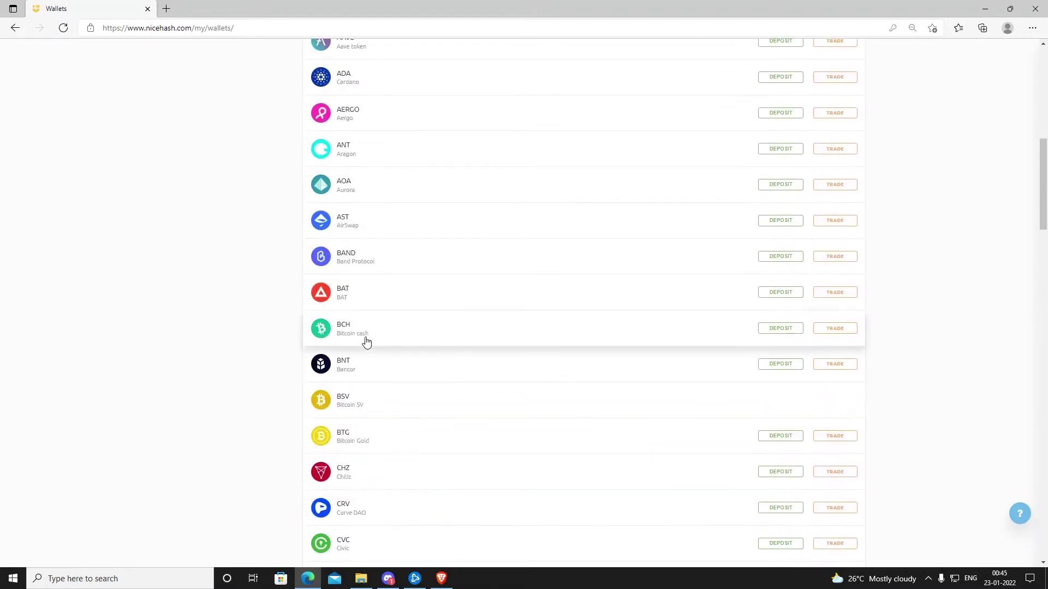
scroll(364, 339, up, 8)
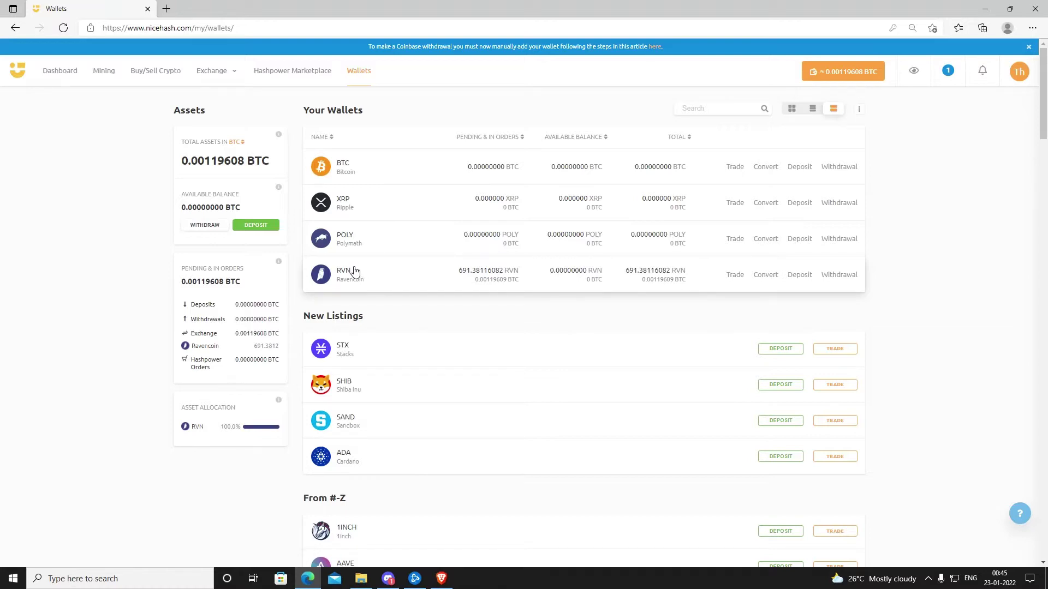
Open the hashpower marketplace and bring up the My Orders list.
click(310, 77)
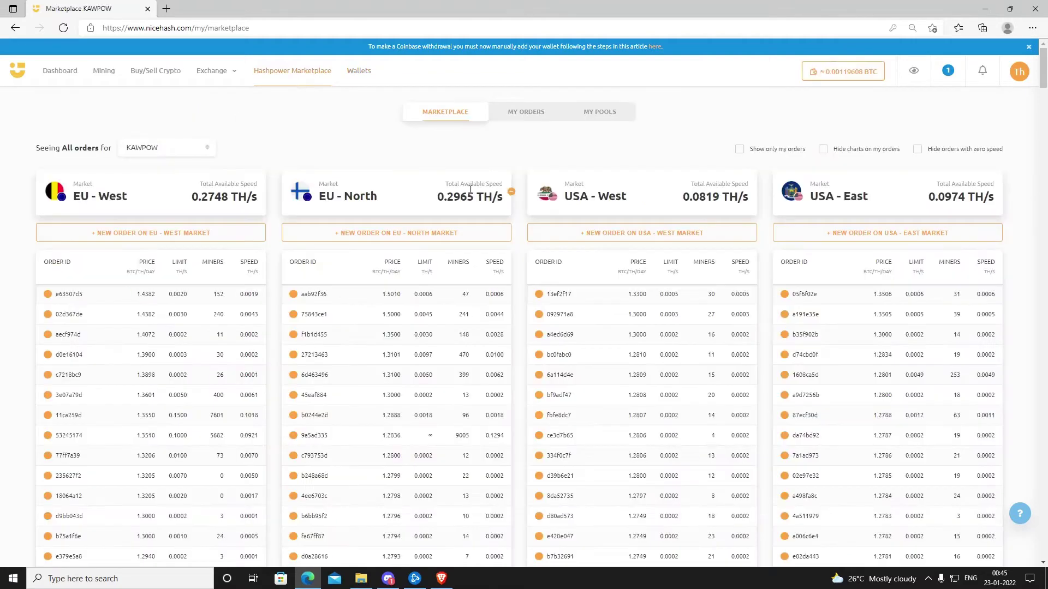
click(168, 157)
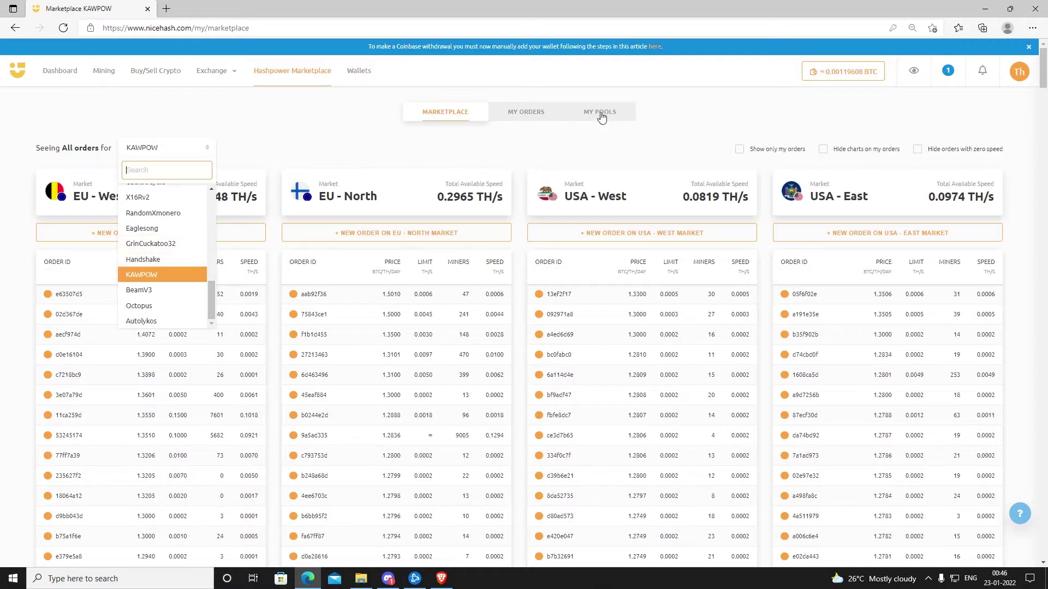
click(545, 116)
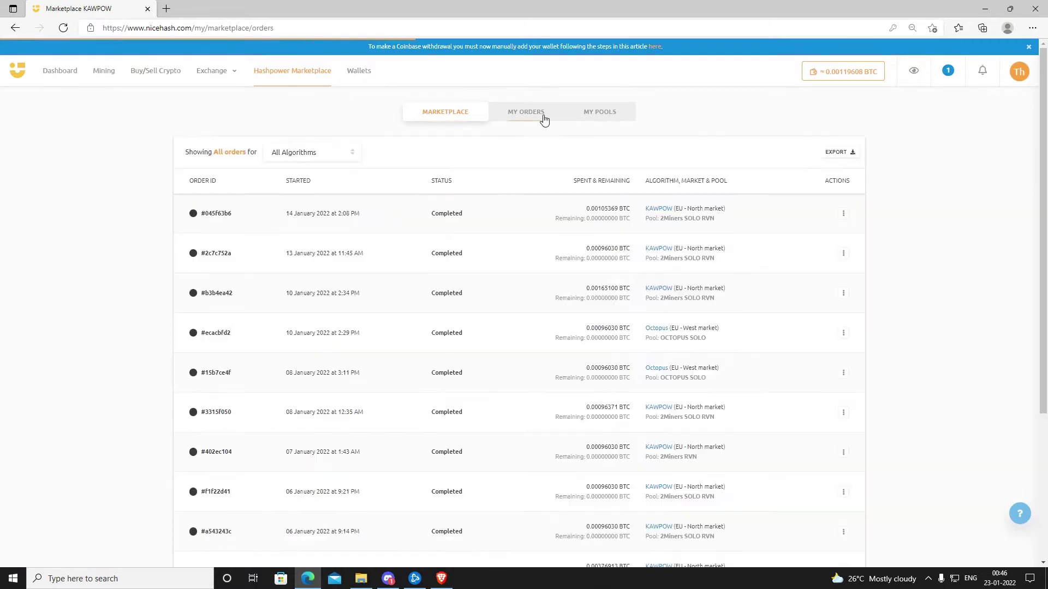
scroll(401, 311, down, 4)
scroll(606, 509, up, 3)
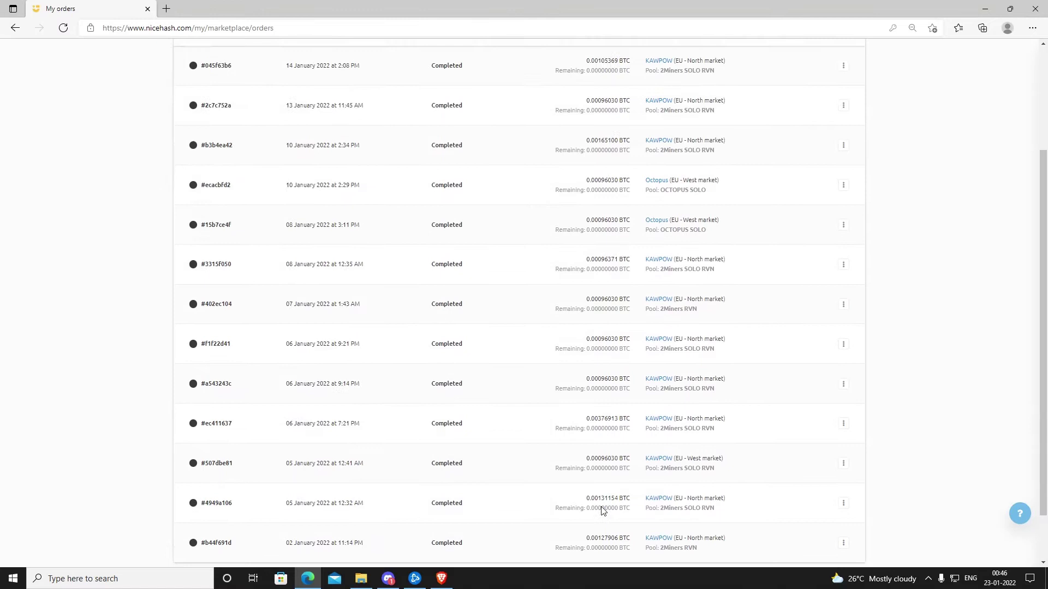
scroll(603, 509, down, 3)
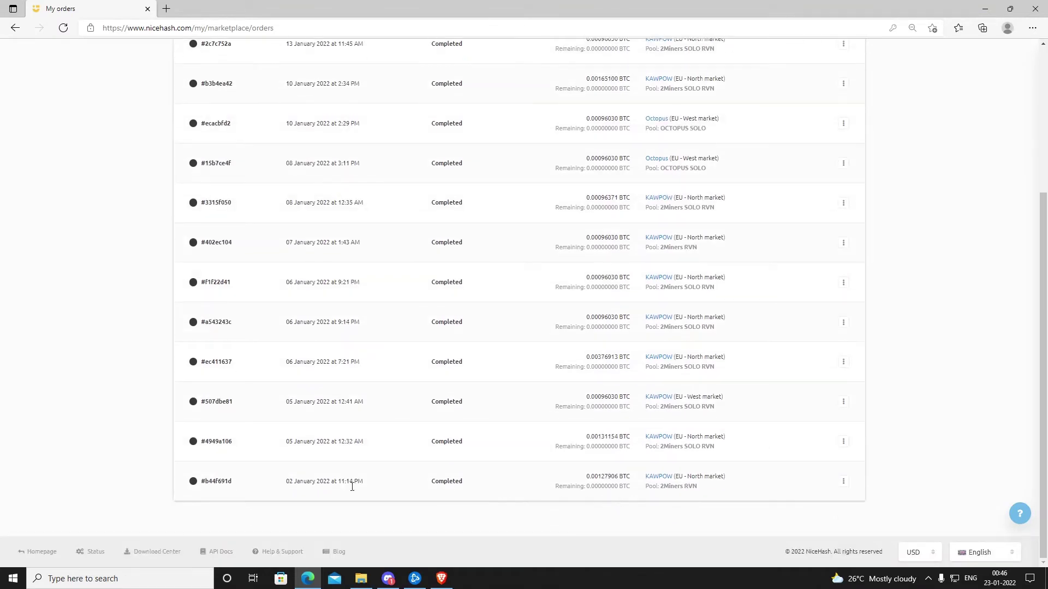
Review the oldest KAWPOW order's details with its chart set to ALL.
click(845, 484)
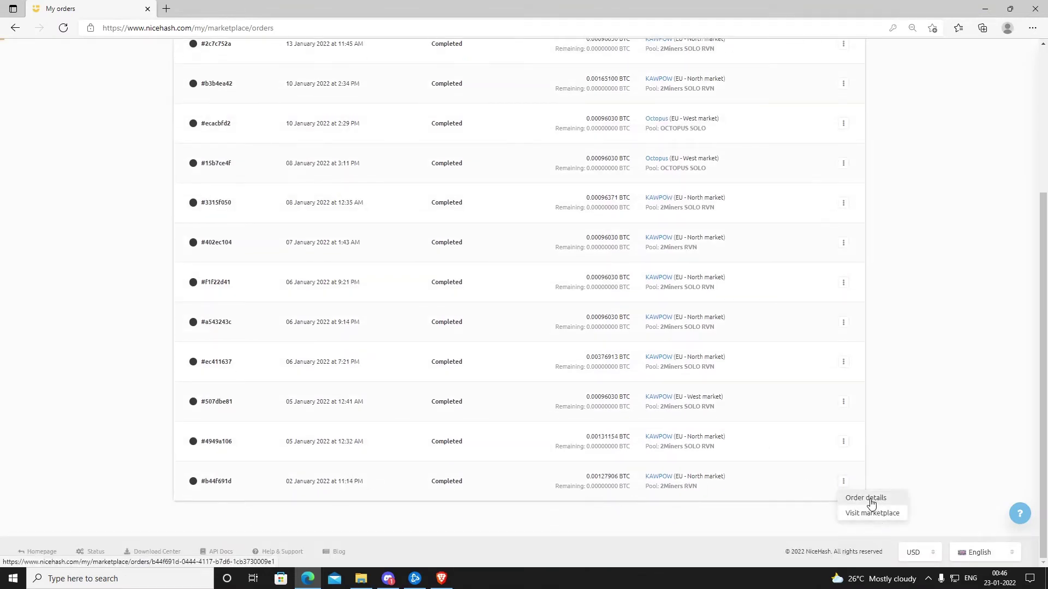
click(865, 498)
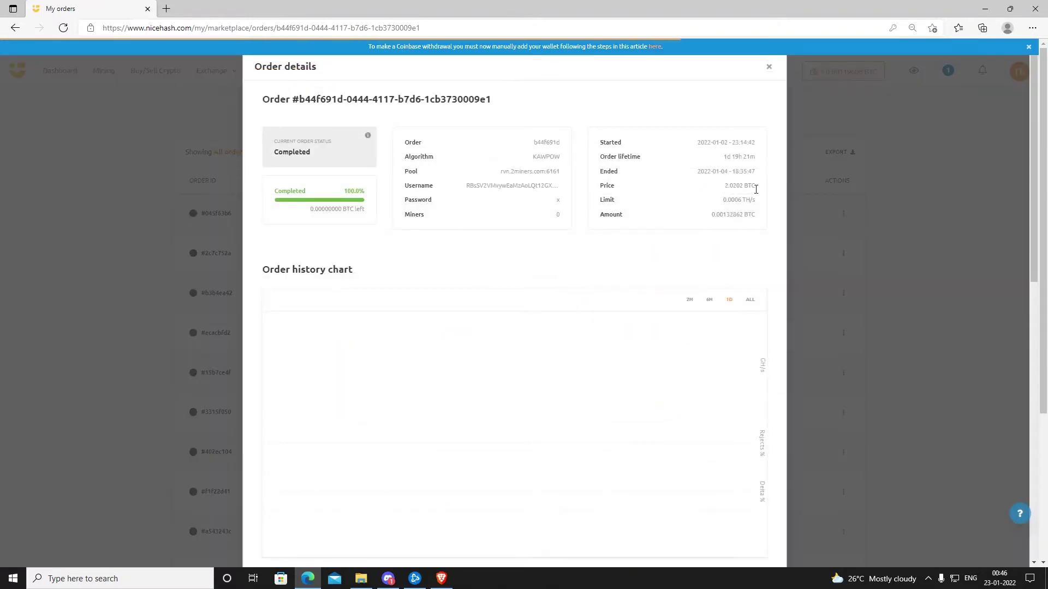
scroll(645, 290, down, 5)
scroll(644, 295, up, 5)
click(750, 301)
scroll(716, 327, down, 4)
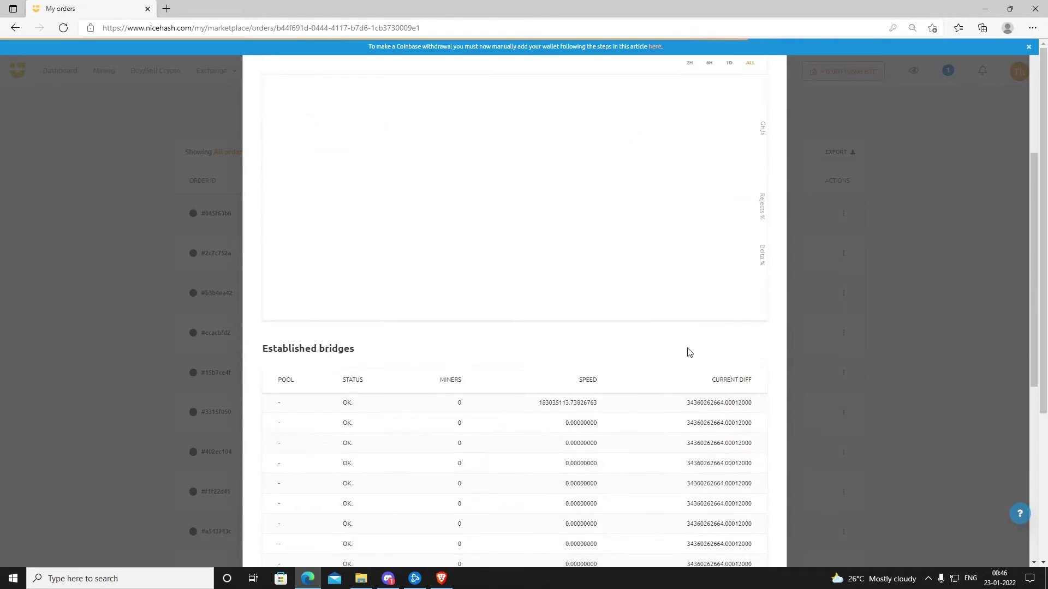
scroll(704, 418, down, 7)
scroll(698, 416, up, 5)
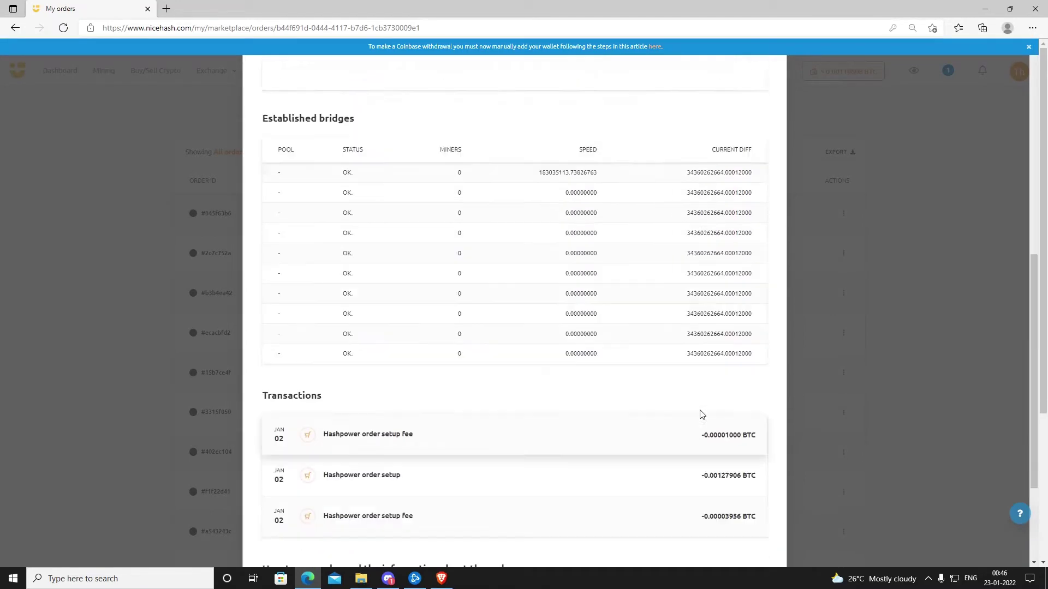
scroll(772, 106, up, 5)
click(772, 68)
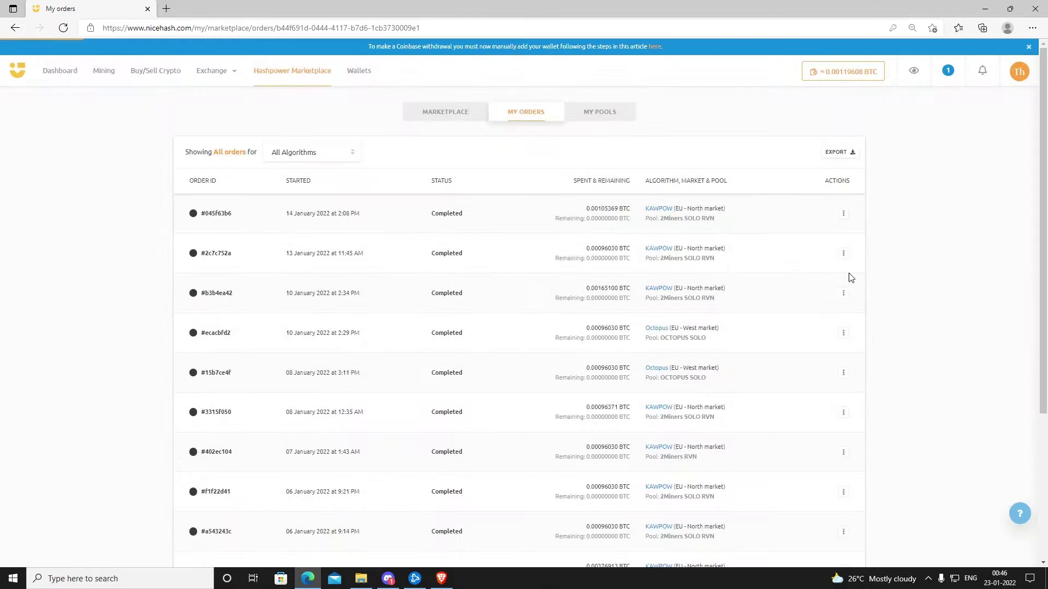
Review the latest order's details, then close them to return to My Orders.
click(843, 213)
click(867, 231)
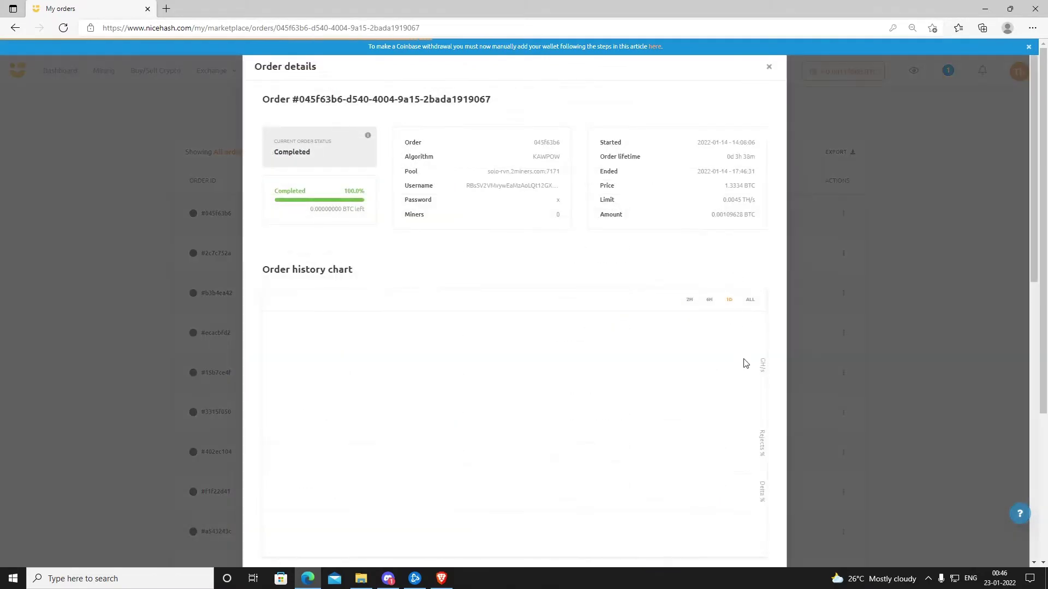
scroll(690, 328, down, 3)
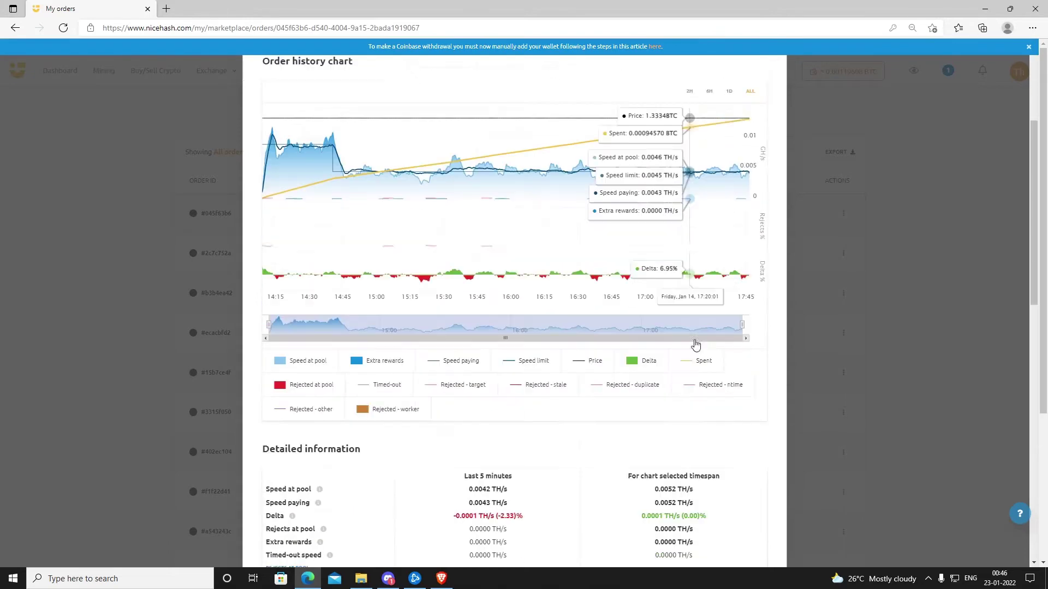
scroll(694, 339, up, 2)
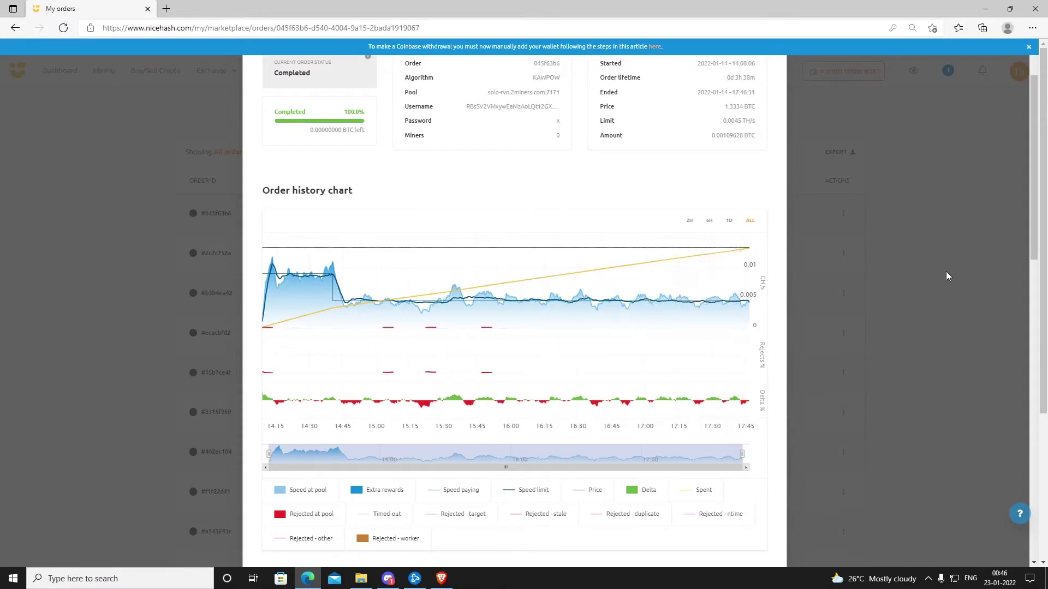
scroll(789, 125, up, 2)
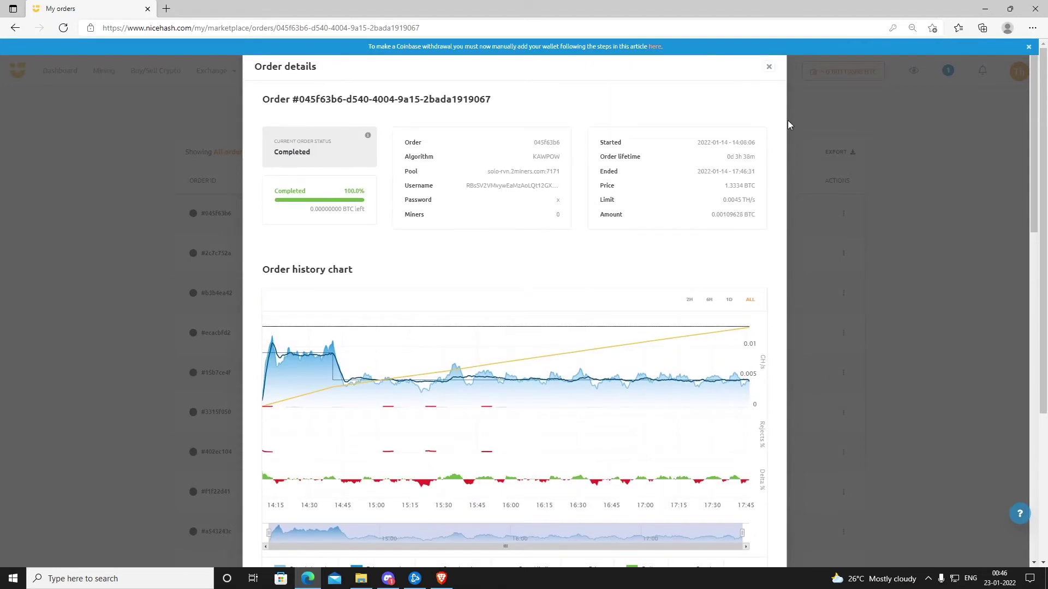
click(770, 68)
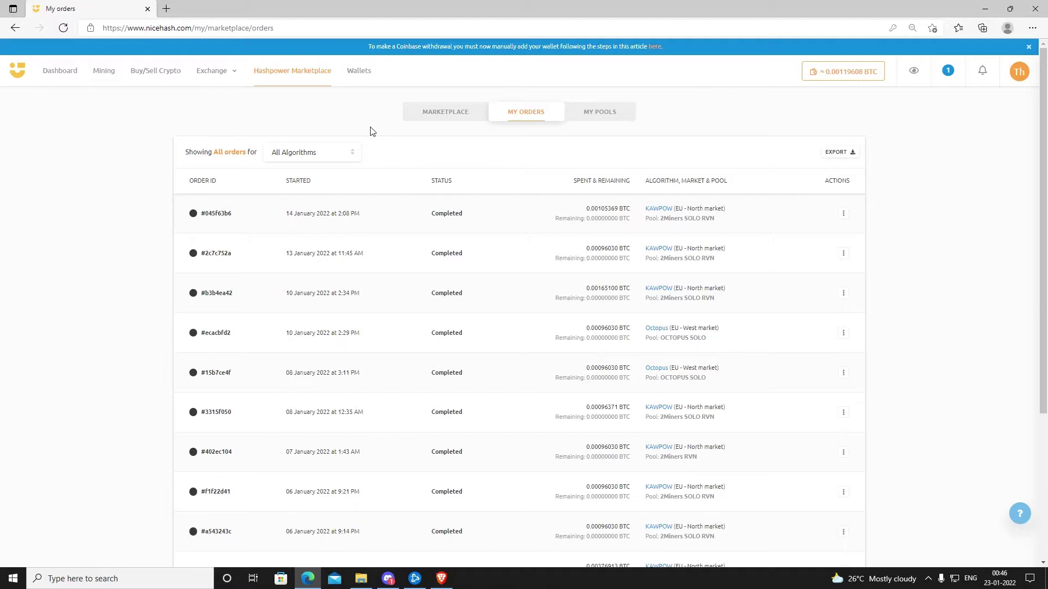
Filter the hashpower marketplace to the DaggerHashimoto algorithm.
click(353, 157)
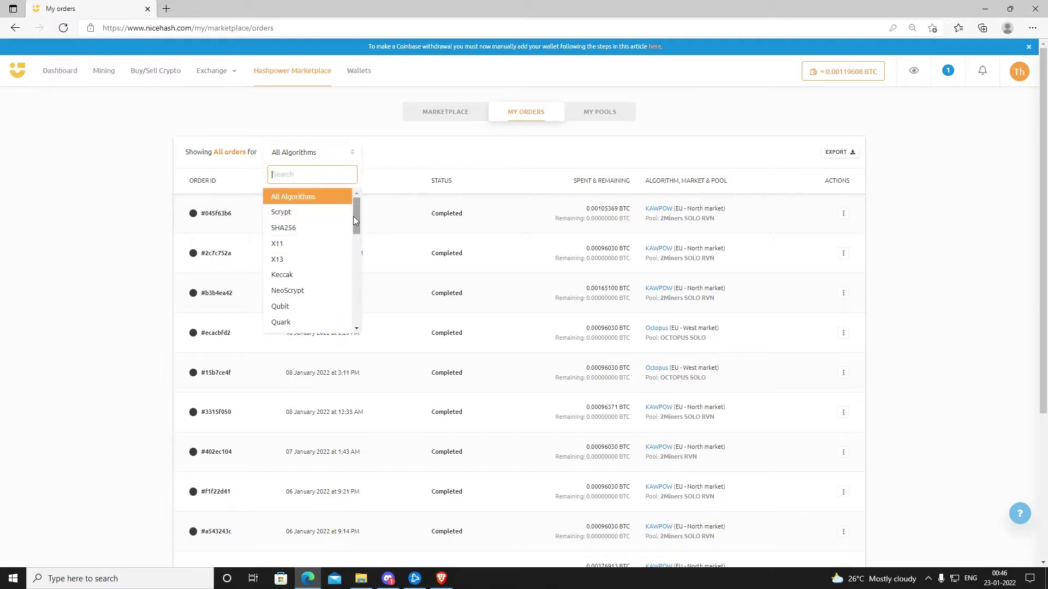
click(436, 122)
click(434, 120)
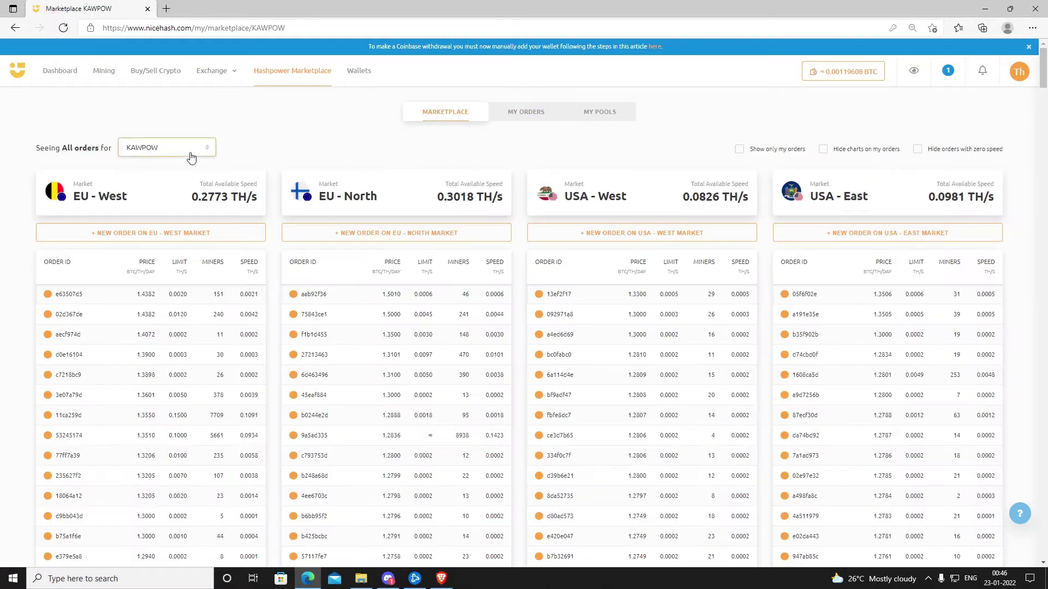
click(189, 156)
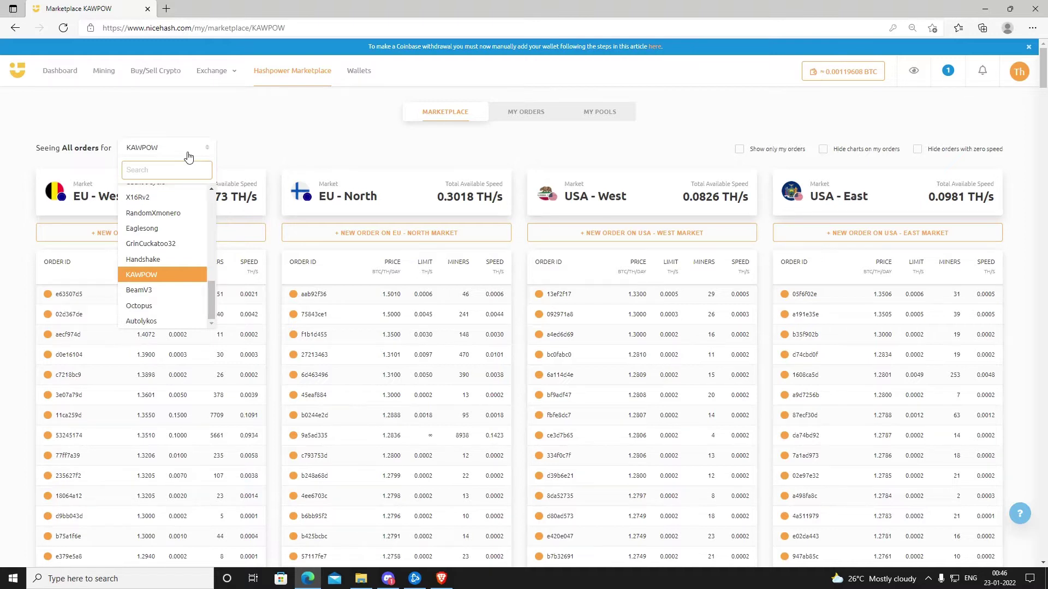
mouse_move(212, 303)
mouse_down()
mouse_move(211, 215)
mouse_move(208, 317)
mouse_up()
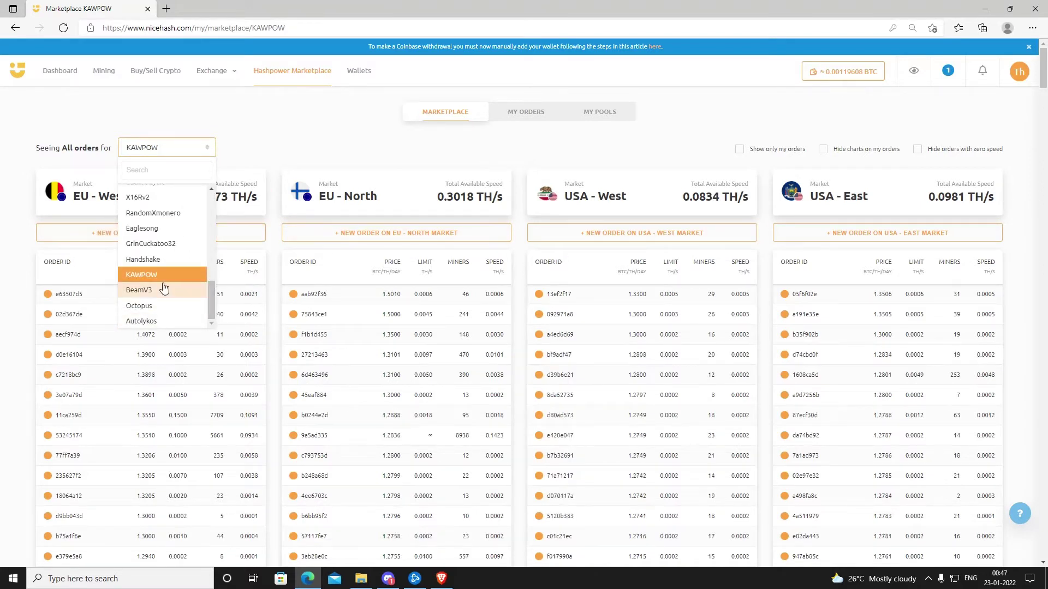
scroll(166, 288, up, 5)
scroll(182, 304, up, 4)
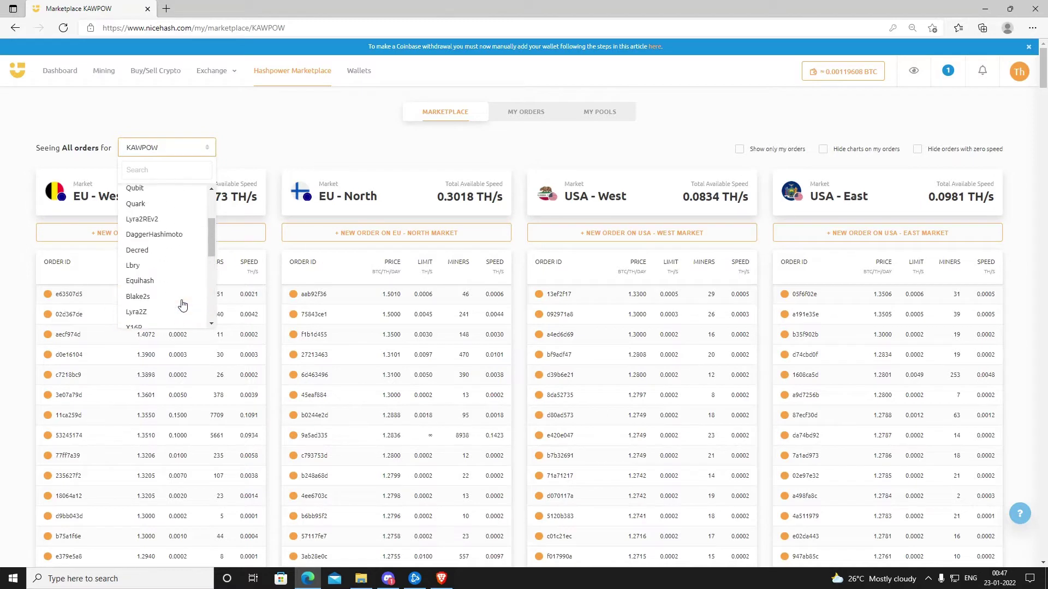
click(179, 283)
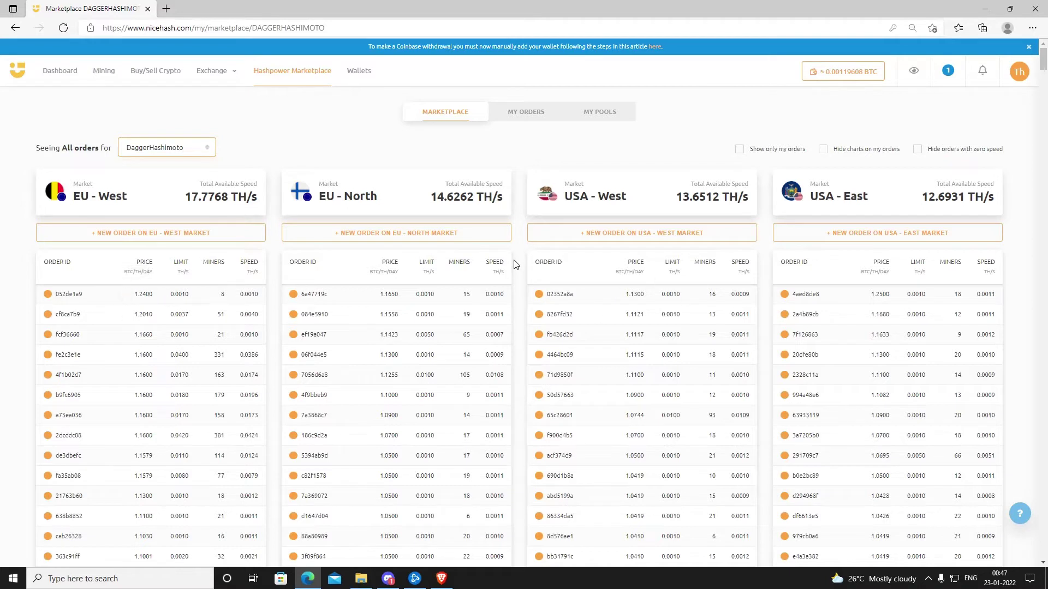
click(188, 154)
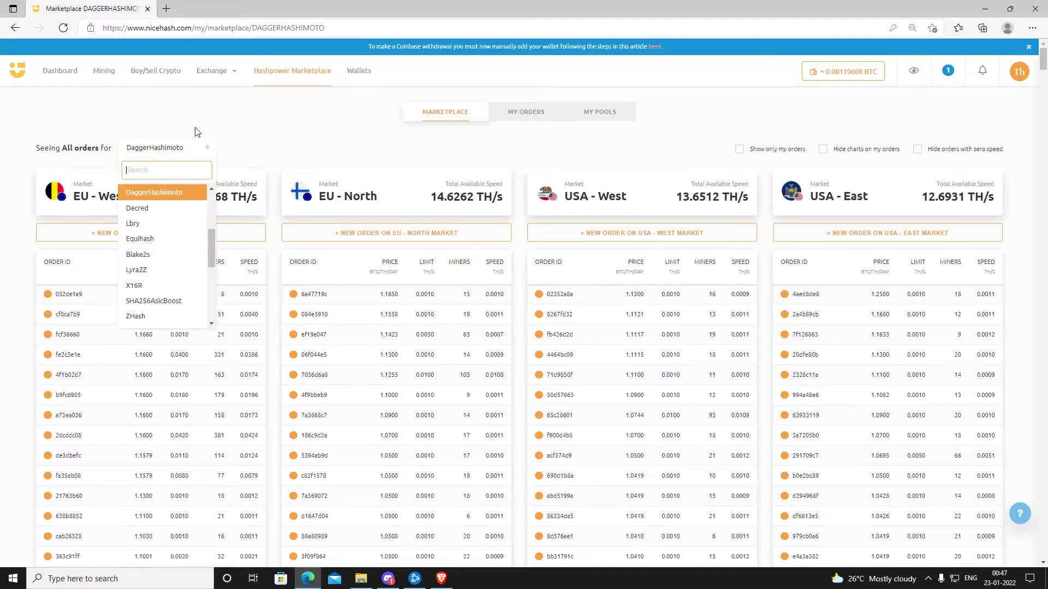
Add a new pool under My Pools with the custom name ETH POOL.
click(179, 193)
click(626, 116)
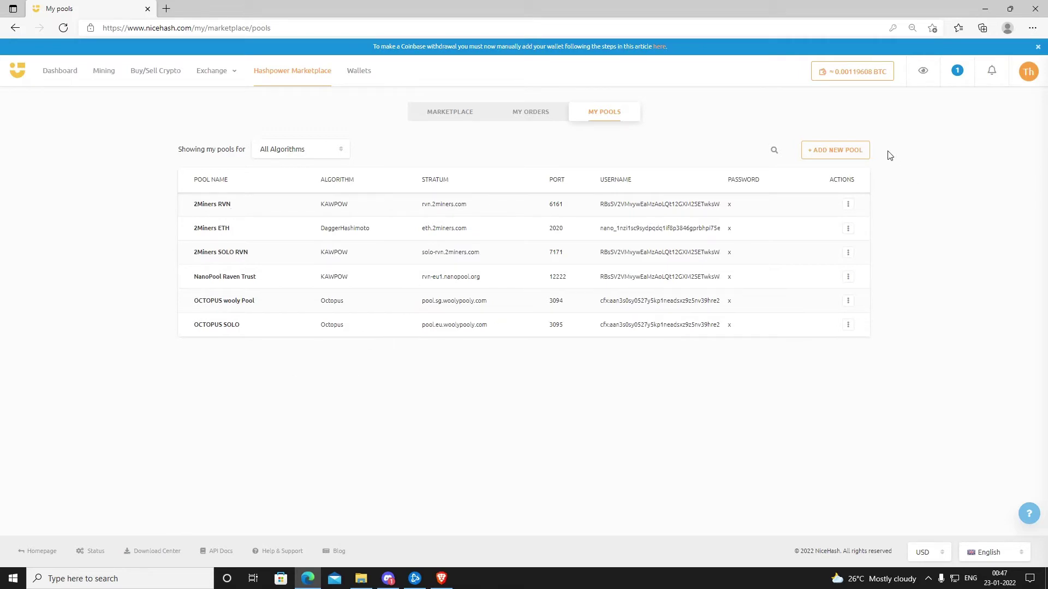
click(843, 155)
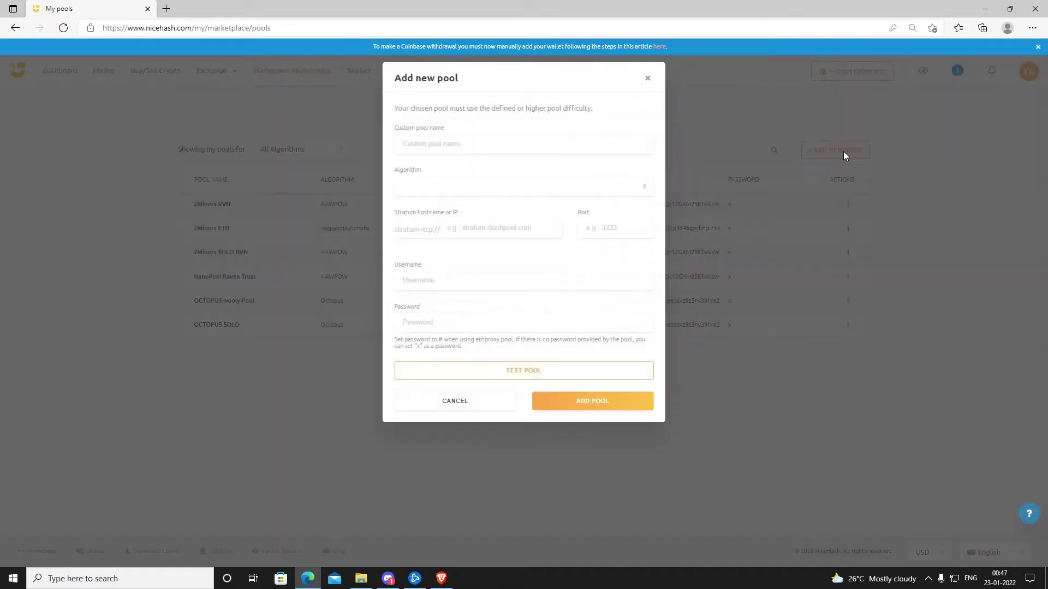
click(498, 150)
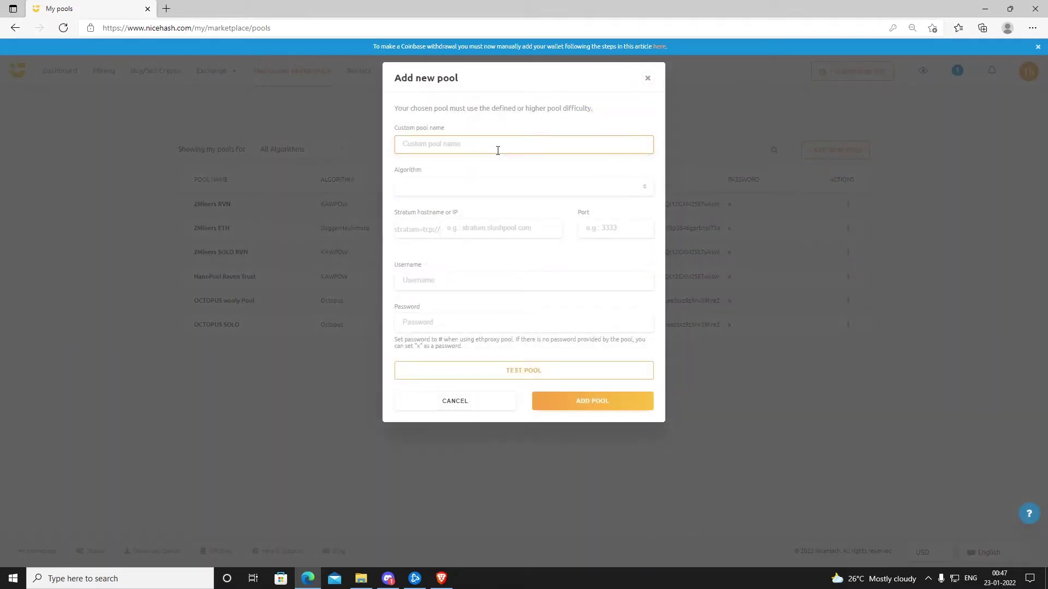
text(S)
text(O)
key(BackSpace)
key(BackSpace)
text(ETH PO)
Edit 'ETH- 2MINER Nano payout LHR unlock - Copy' from t-rex-0.24.2-win in Notepad.
click(361, 578)
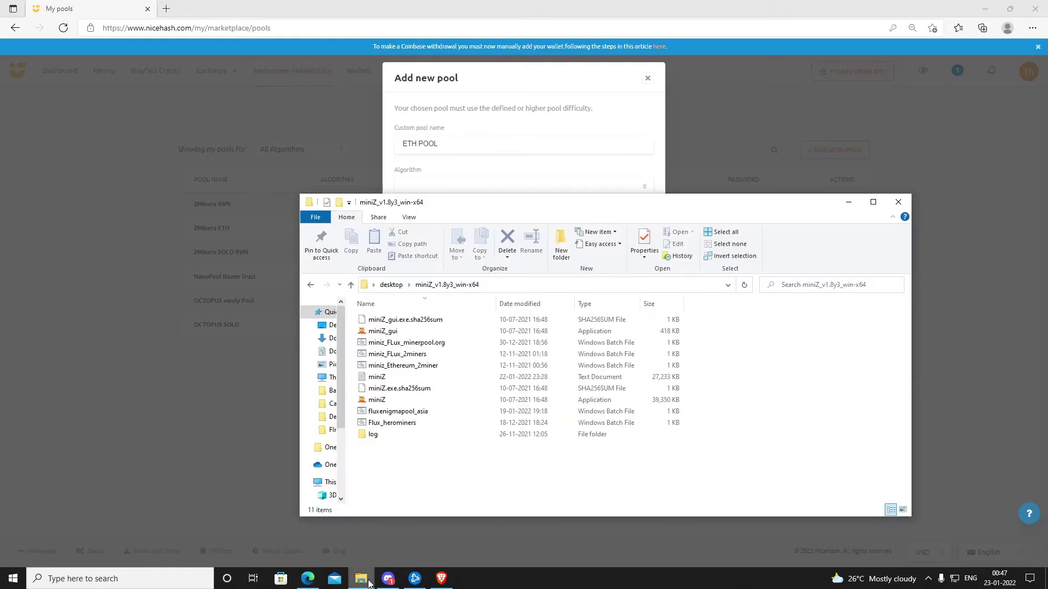
click(351, 284)
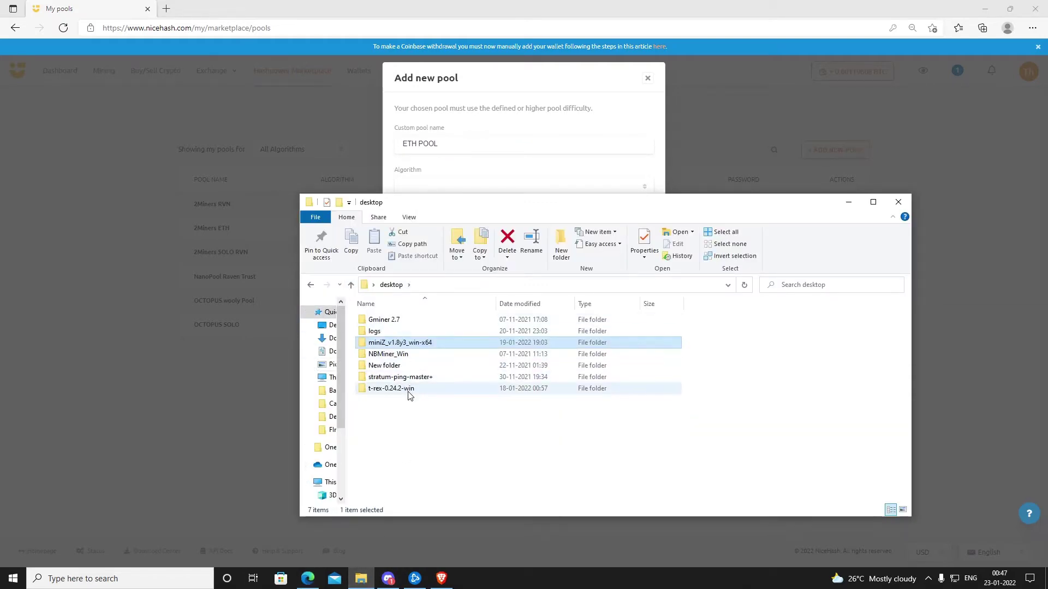
double_click(407, 389)
scroll(407, 447, down, 14)
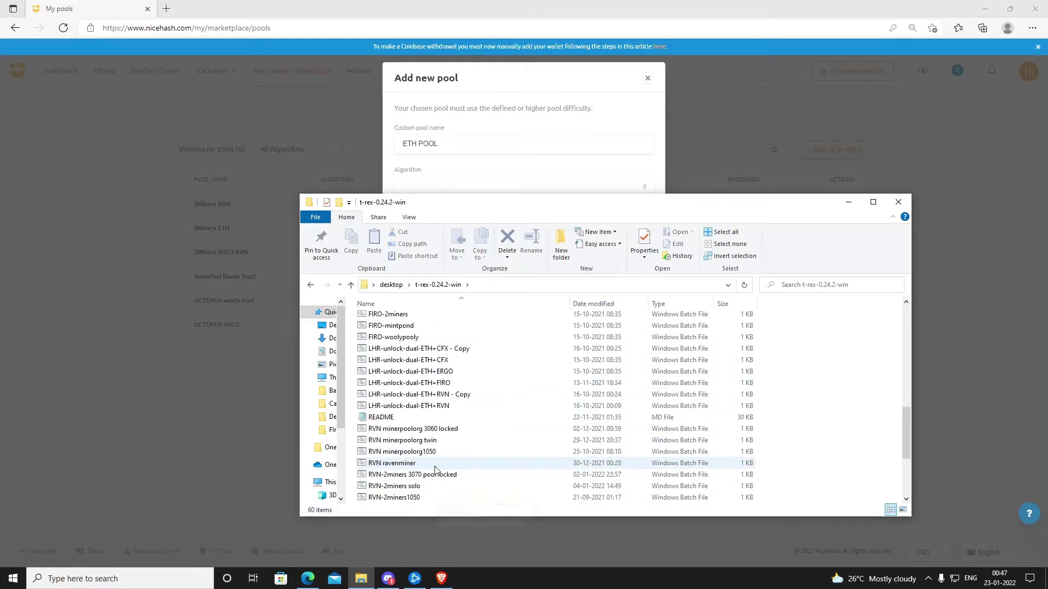
scroll(433, 480, up, 10)
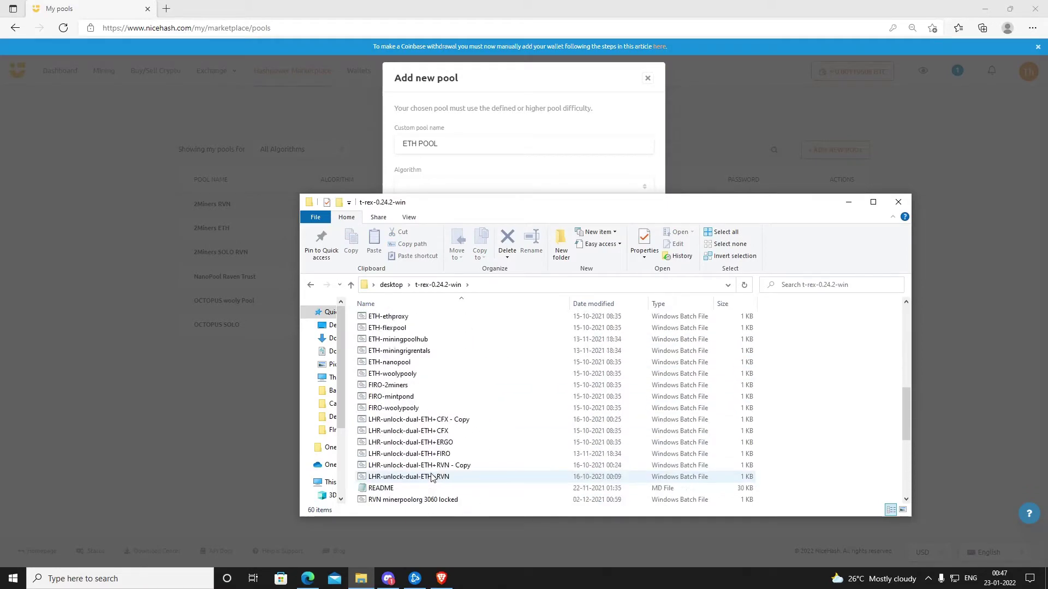
right_click(427, 354)
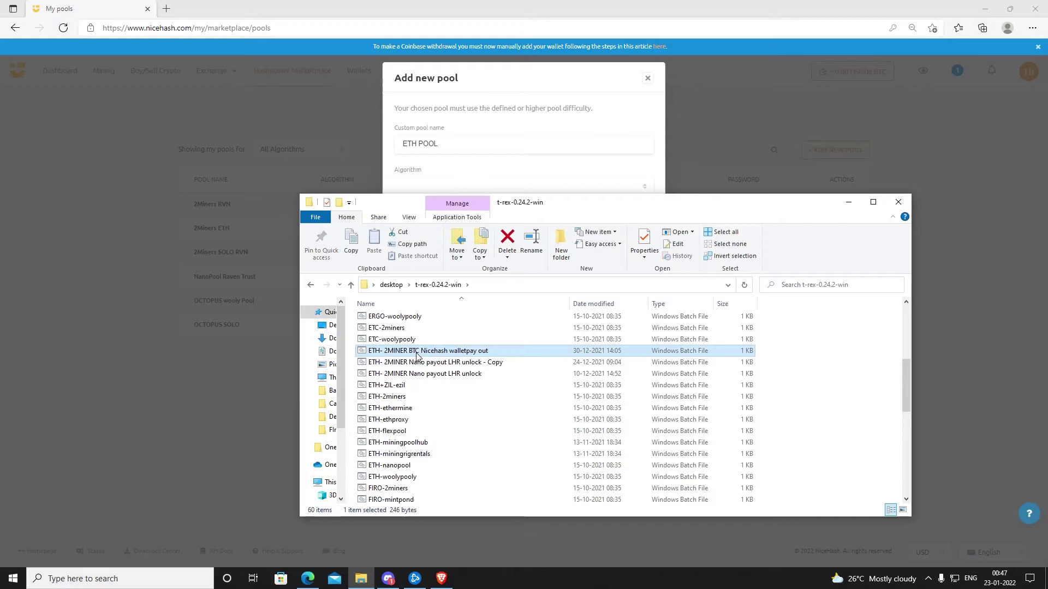
click(480, 408)
right_click(465, 363)
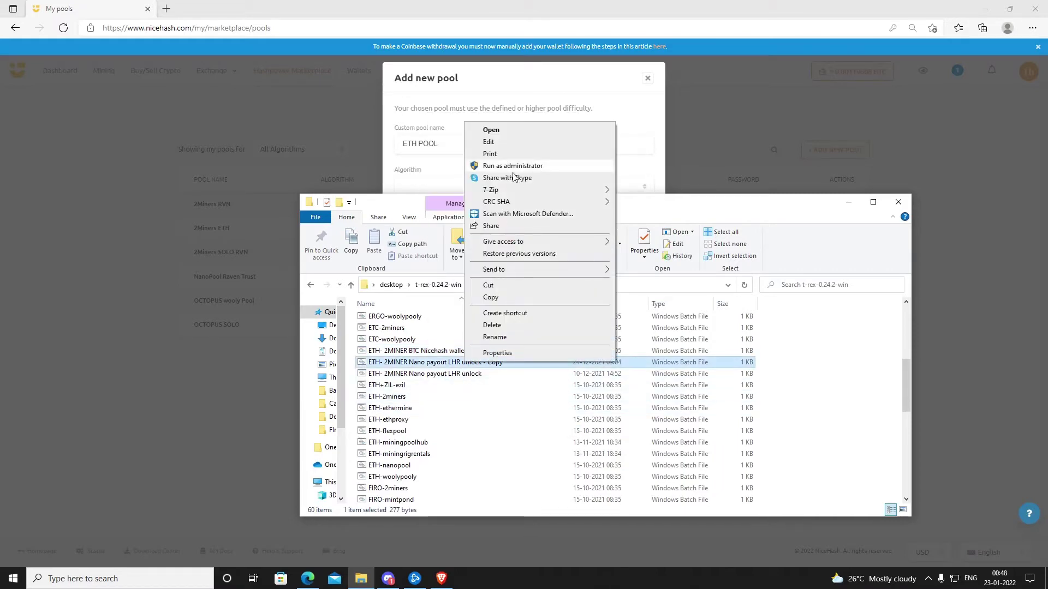
click(506, 143)
Copy the pool address asia-eth.2miners.com:2020 from the command line, then open a new tab.
scroll(373, 125, right, 4)
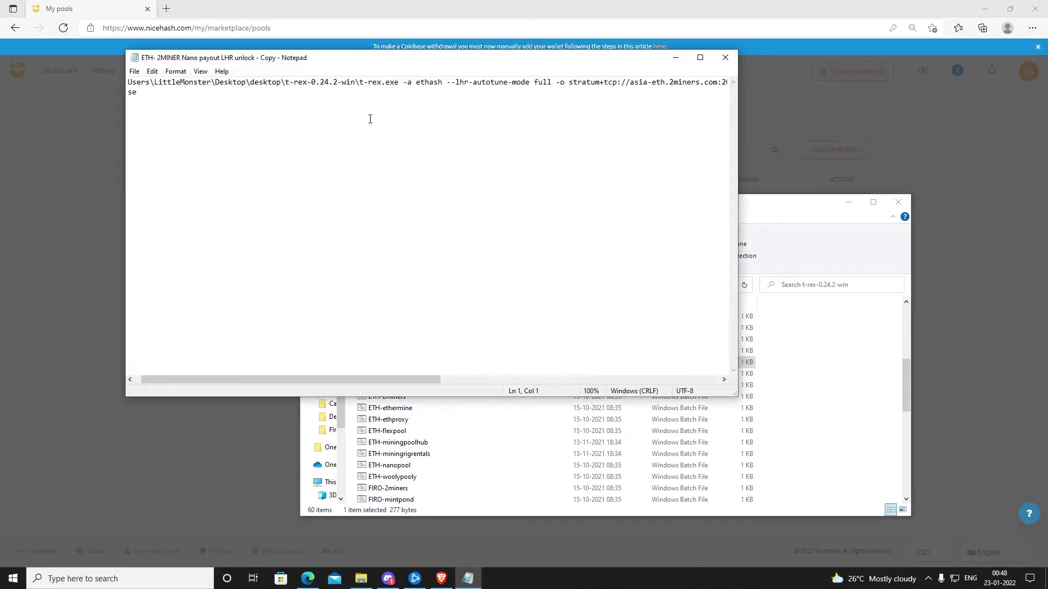
scroll(444, 100, right, 3)
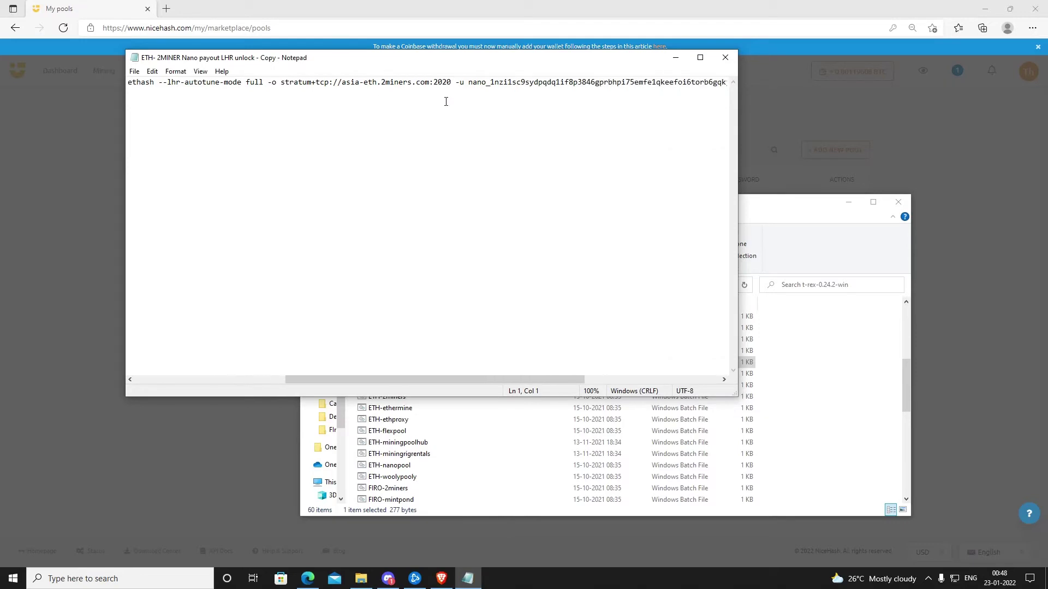
drag(342, 87, 451, 88)
right_click(431, 84)
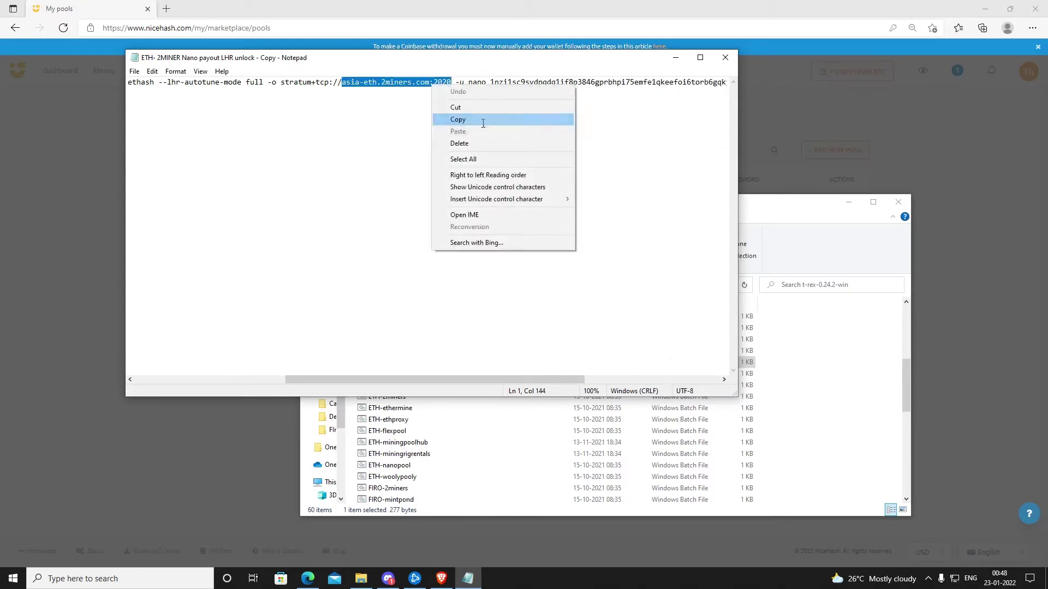
click(444, 120)
click(450, 108)
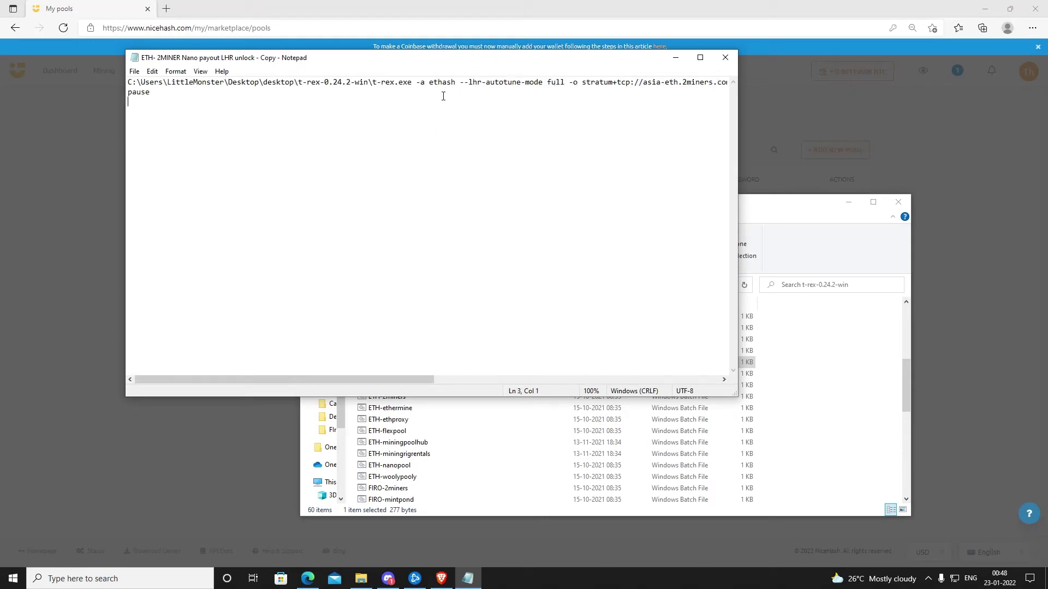
scroll(567, 106, right, 3)
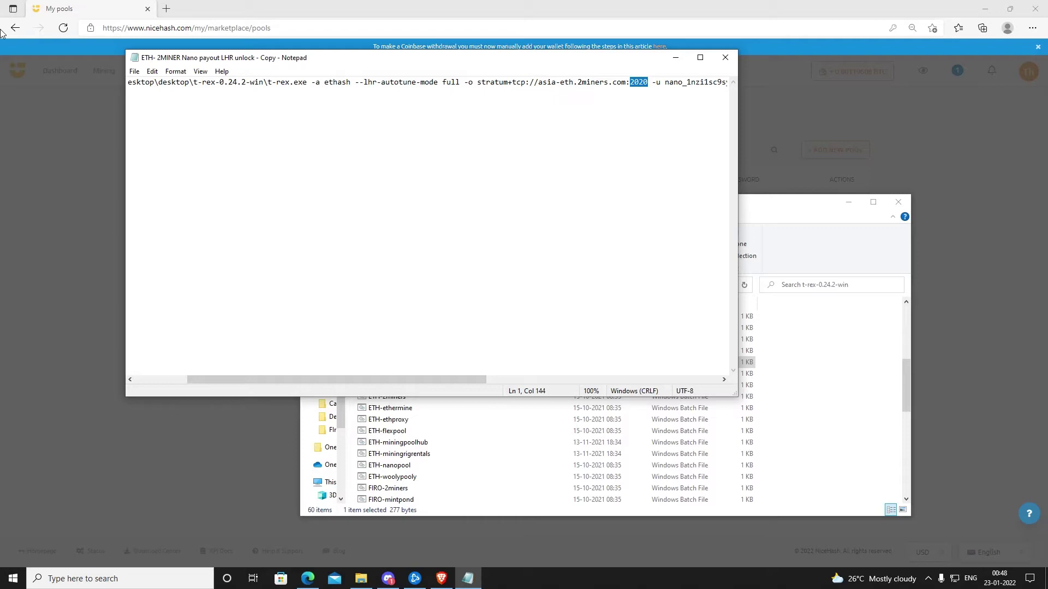
click(166, 8)
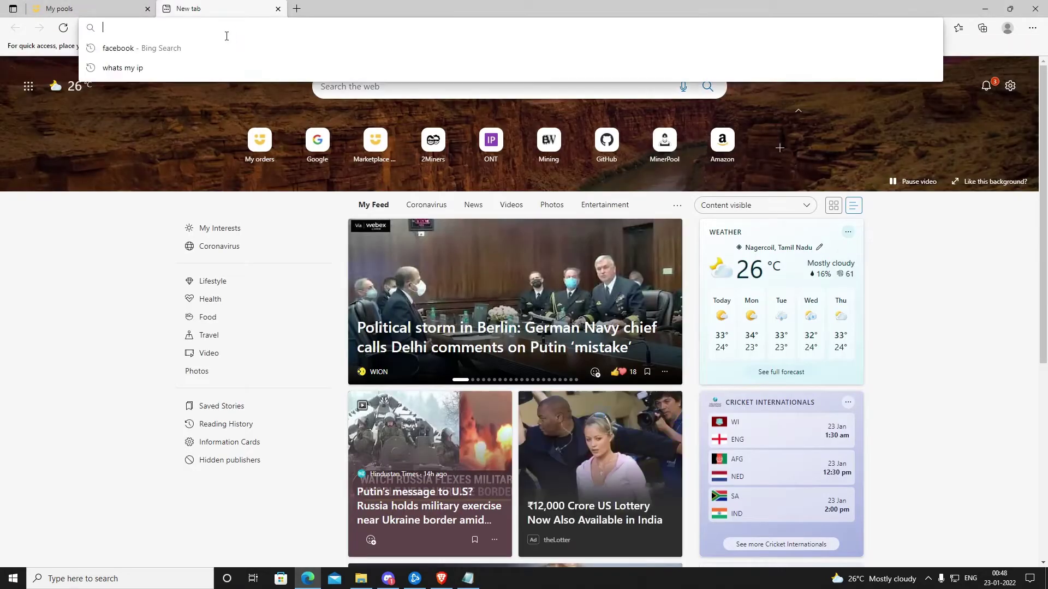
Enter 2miner in the new tab, then switch to the 2Miners statistics tab.
text(2miners pool)
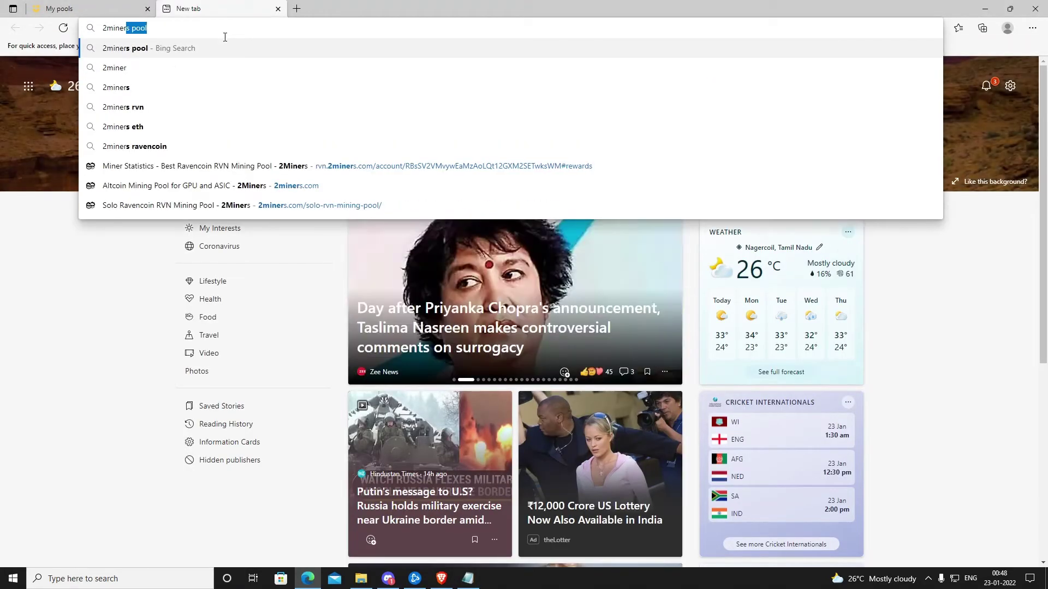
key(ctrl+Return)
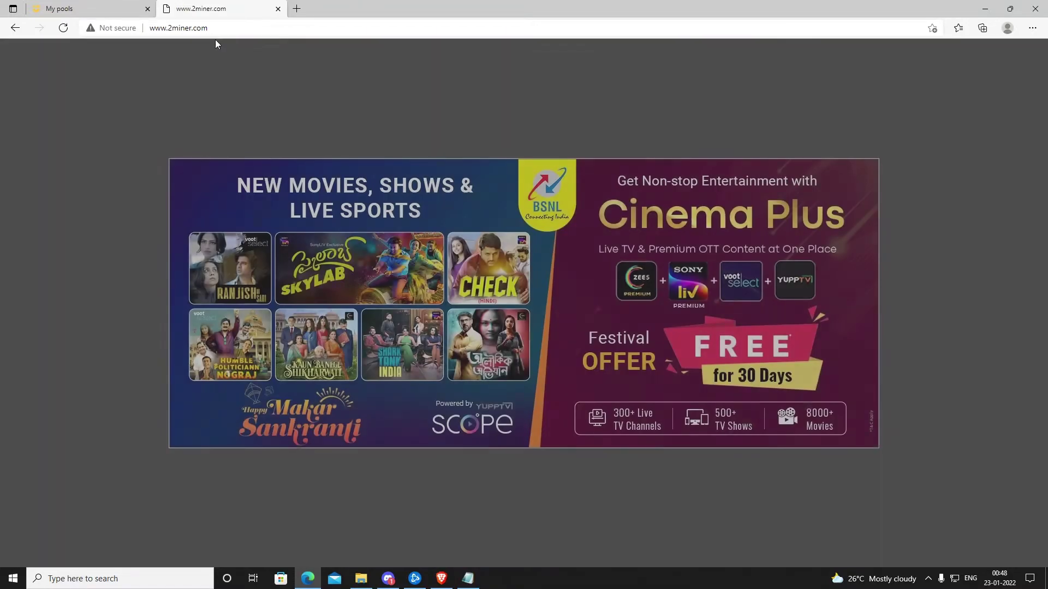
click(986, 9)
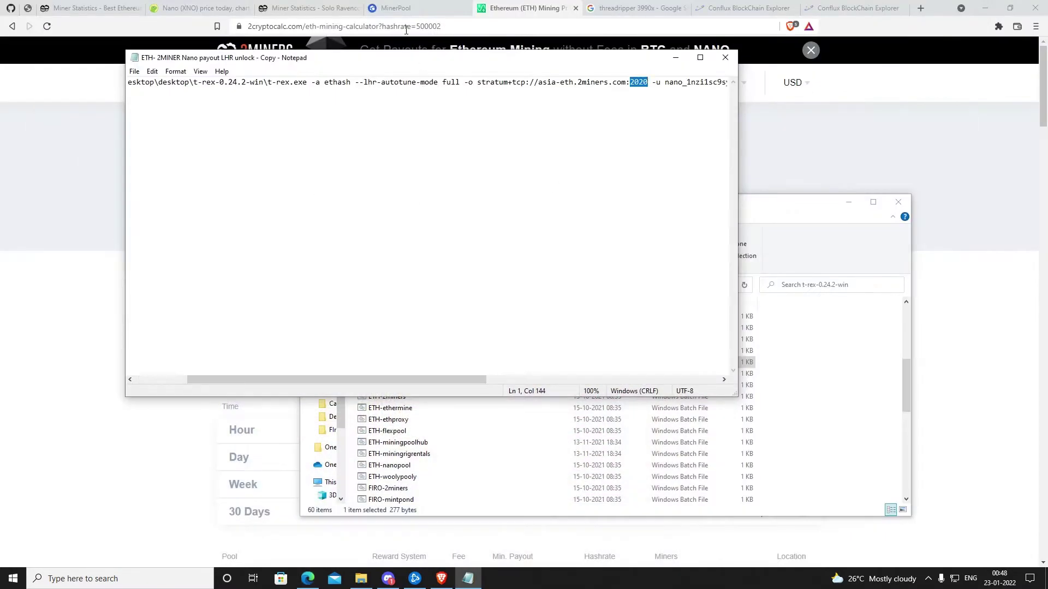
click(309, 7)
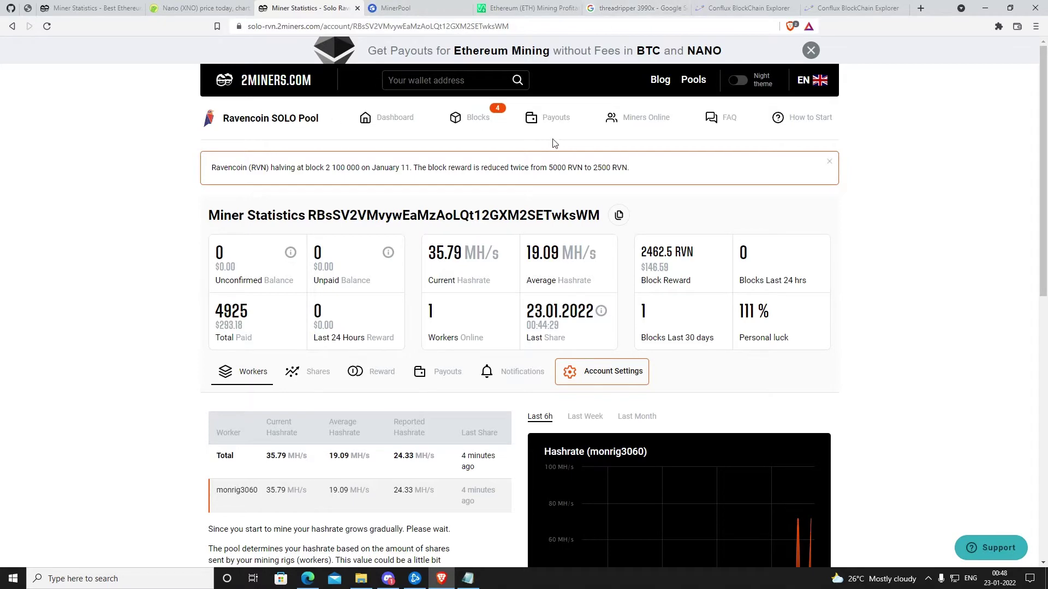
Go from the 2Miners home page's SOLO pools to the Ethereum SOLO page and guide.
click(287, 85)
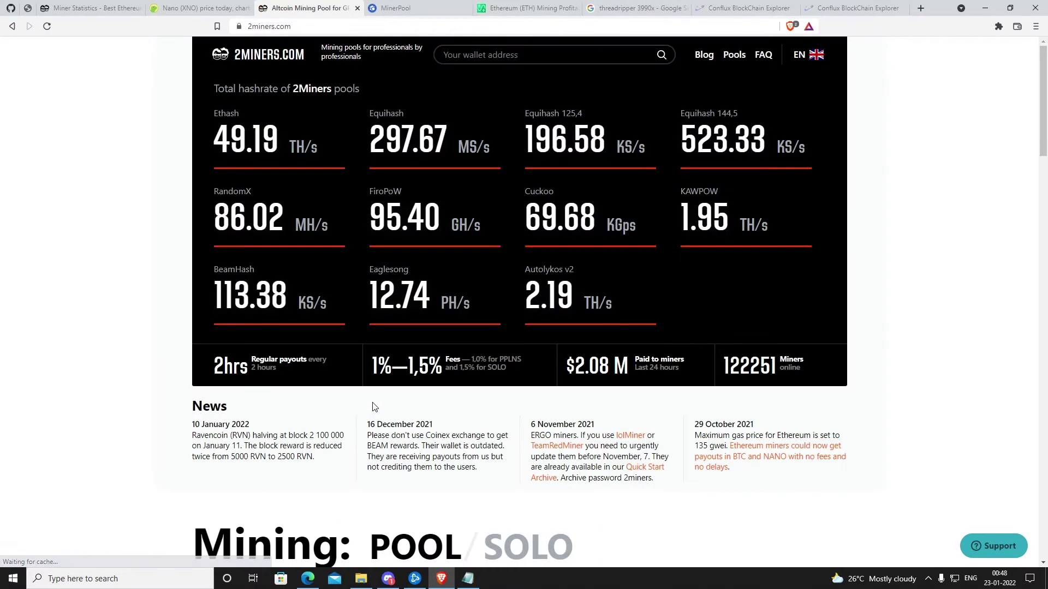
scroll(373, 454, down, 2)
click(526, 439)
scroll(527, 439, down, 4)
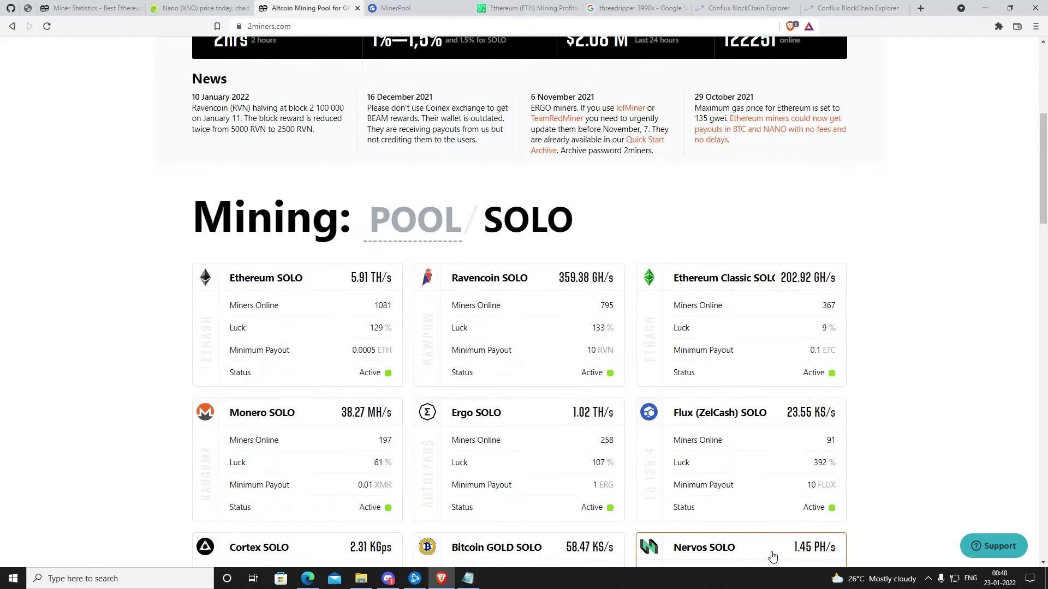
click(279, 353)
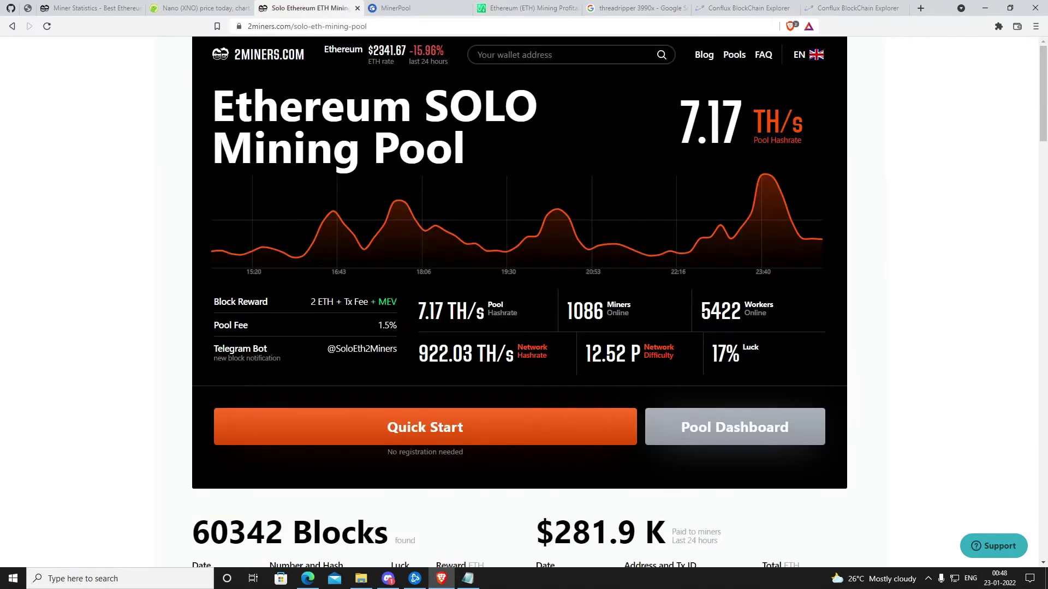
scroll(567, 389, down, 5)
click(542, 159)
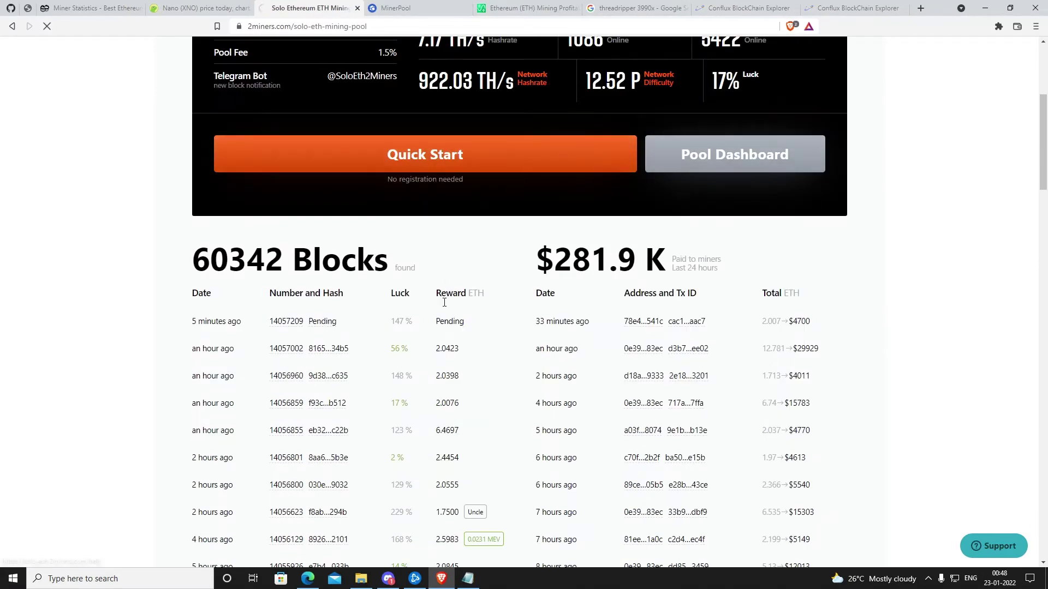
Find the NiceHash settings in the Ethereum SOLO guide and select pool name 2Miners SOLO ETH.
scroll(436, 305, down, 3)
scroll(437, 313, up, 2)
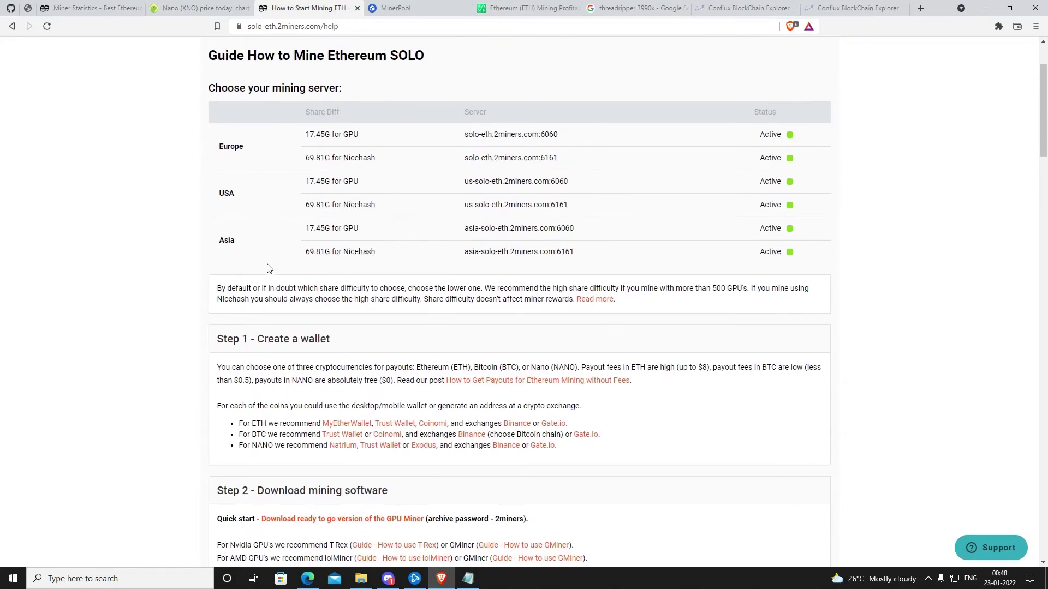
scroll(299, 413, down, 5)
scroll(299, 413, down, 4)
scroll(301, 327, up, 2)
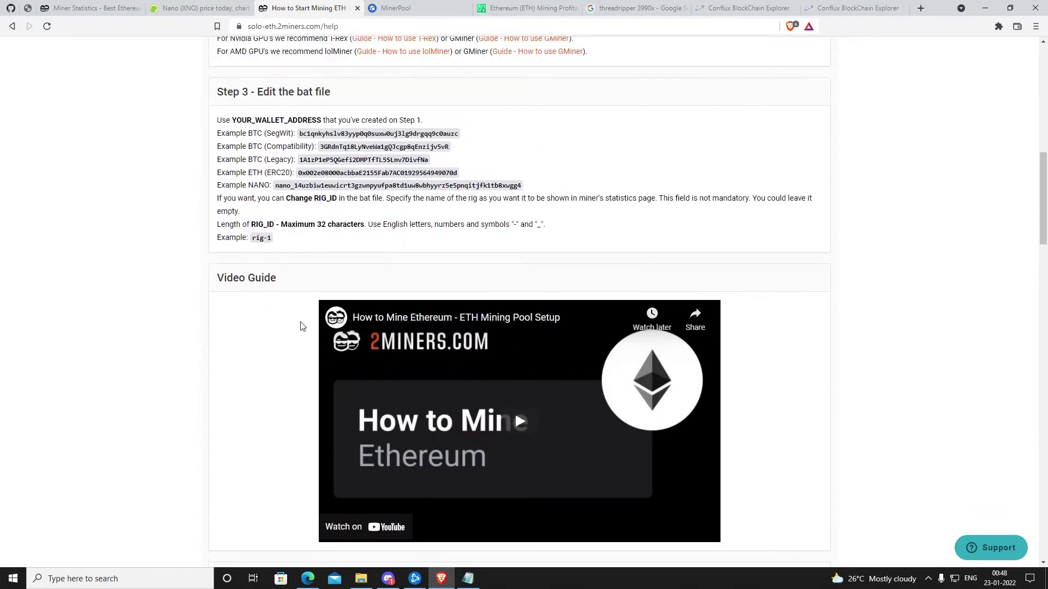
scroll(333, 355, down, 15)
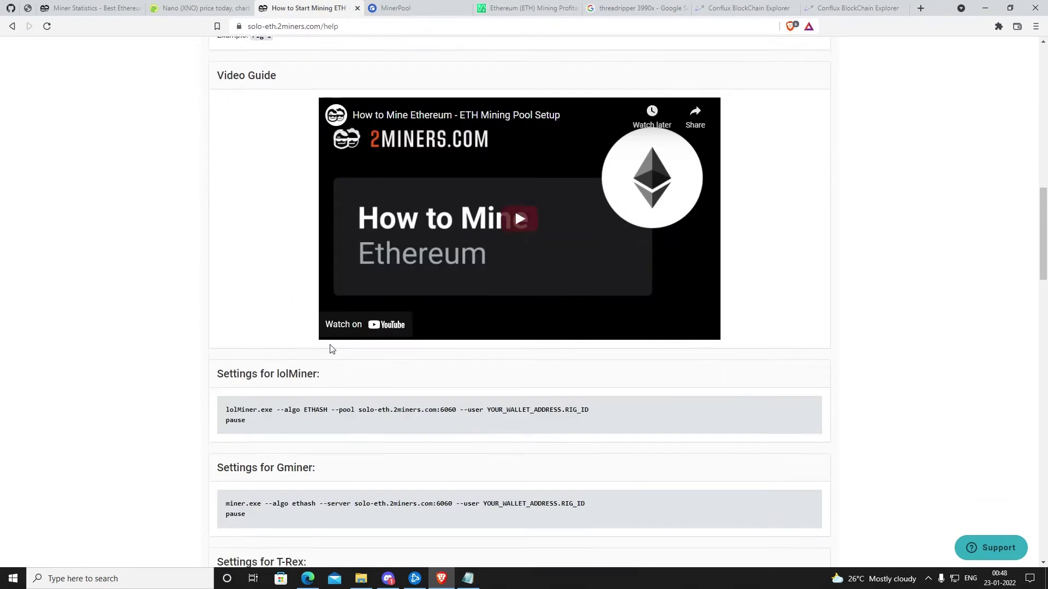
scroll(328, 352, down, 4)
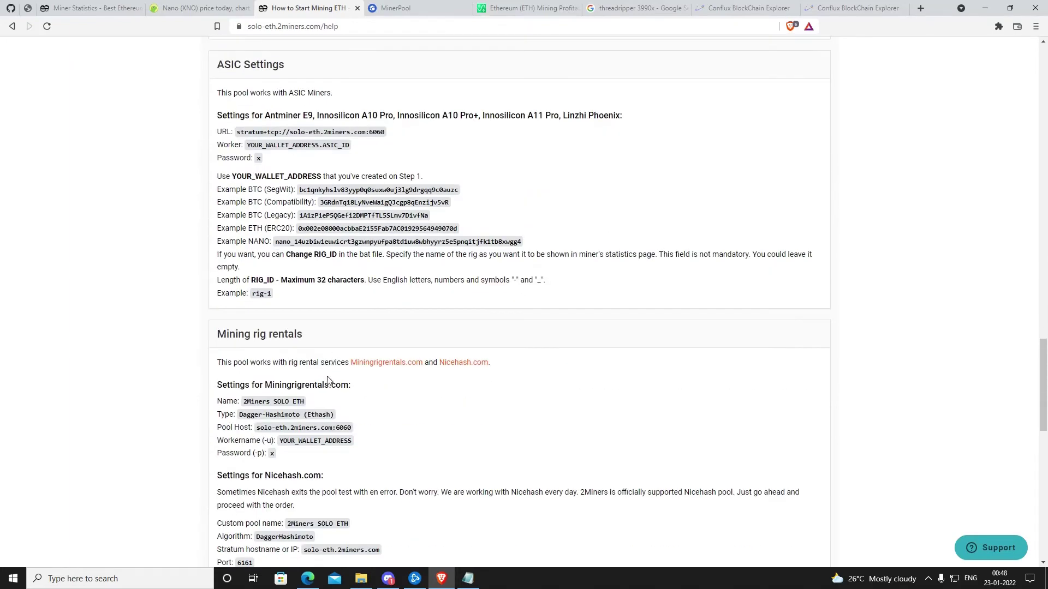
scroll(330, 437, down, 5)
scroll(327, 425, up, 3)
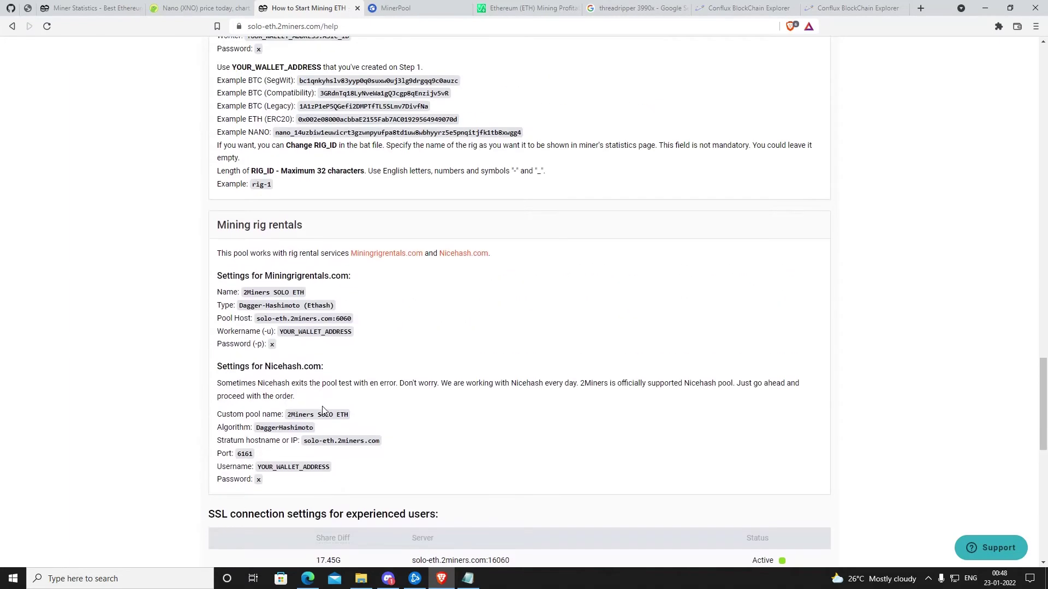
scroll(322, 407, down, 1)
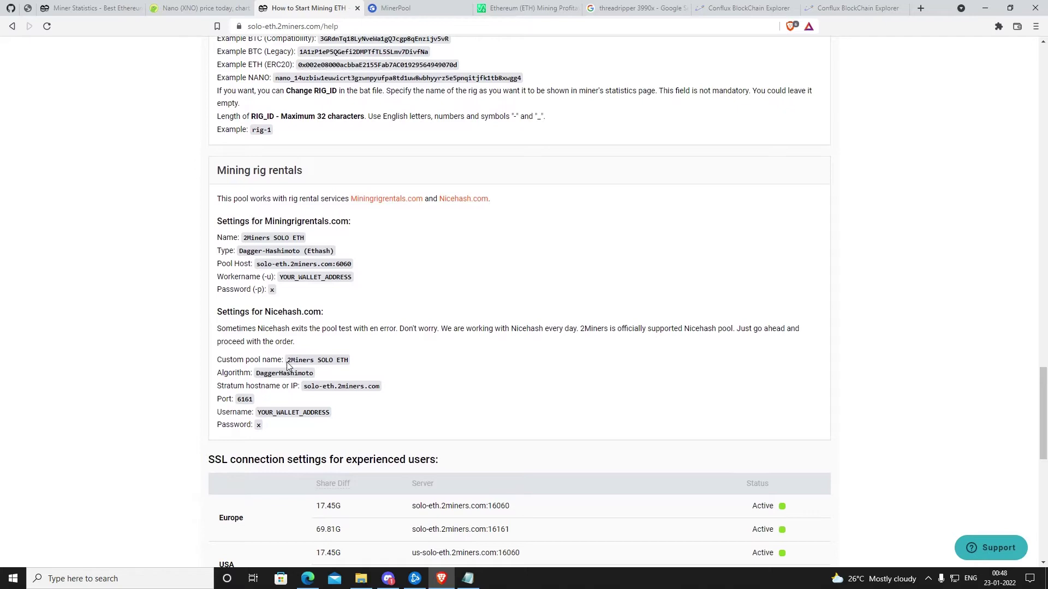
drag(308, 368, 355, 367)
Select the port 6161, then go back to the Ethereum SOLO pool page.
scroll(330, 404, down, 1)
scroll(309, 369, down, 1)
scroll(348, 350, up, 1)
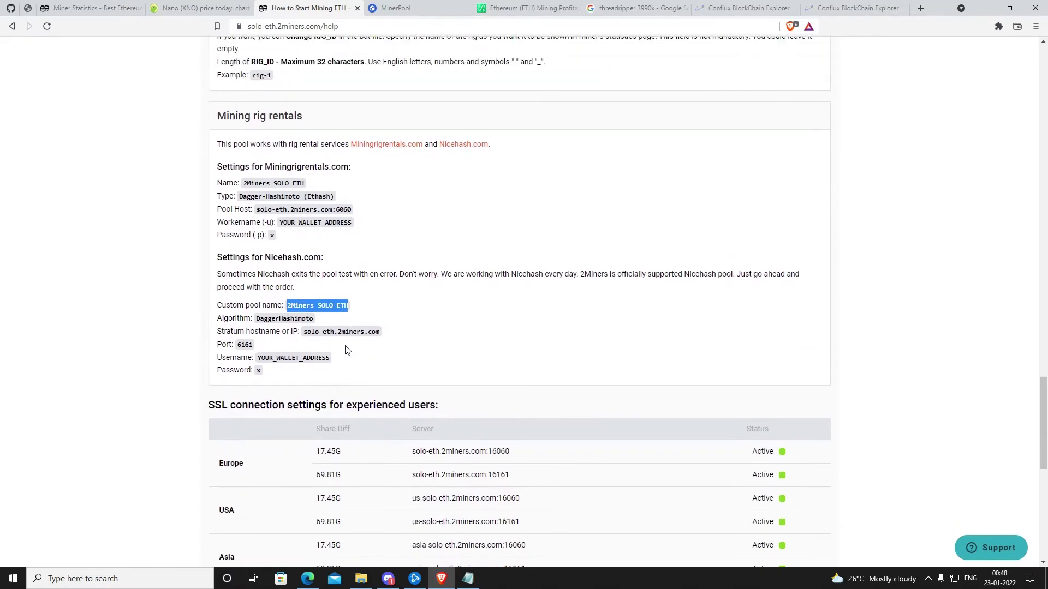
scroll(380, 339, up, 2)
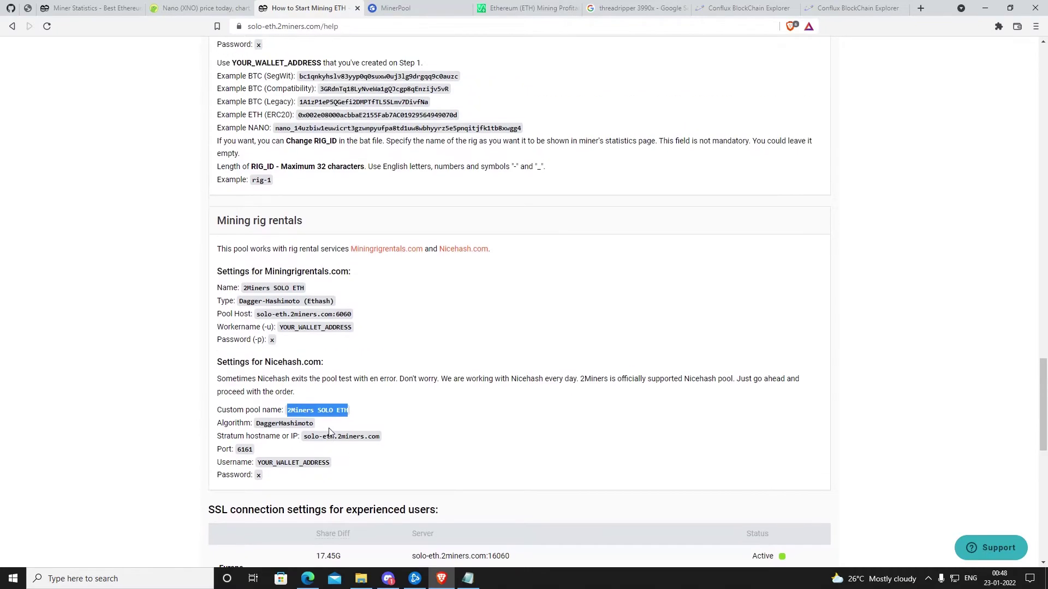
drag(238, 453, 253, 463)
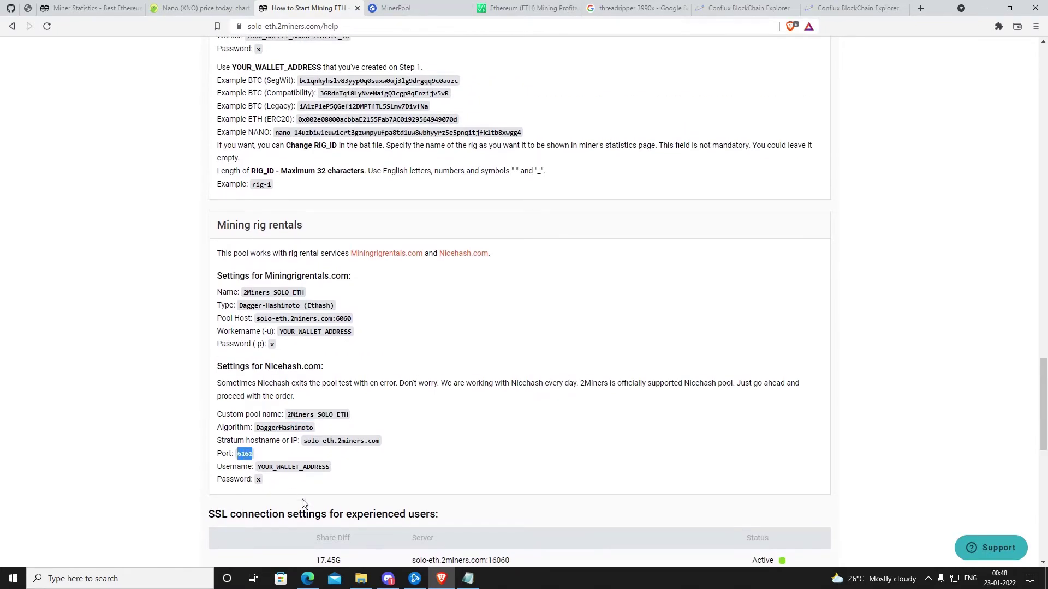
scroll(304, 503, up, 20)
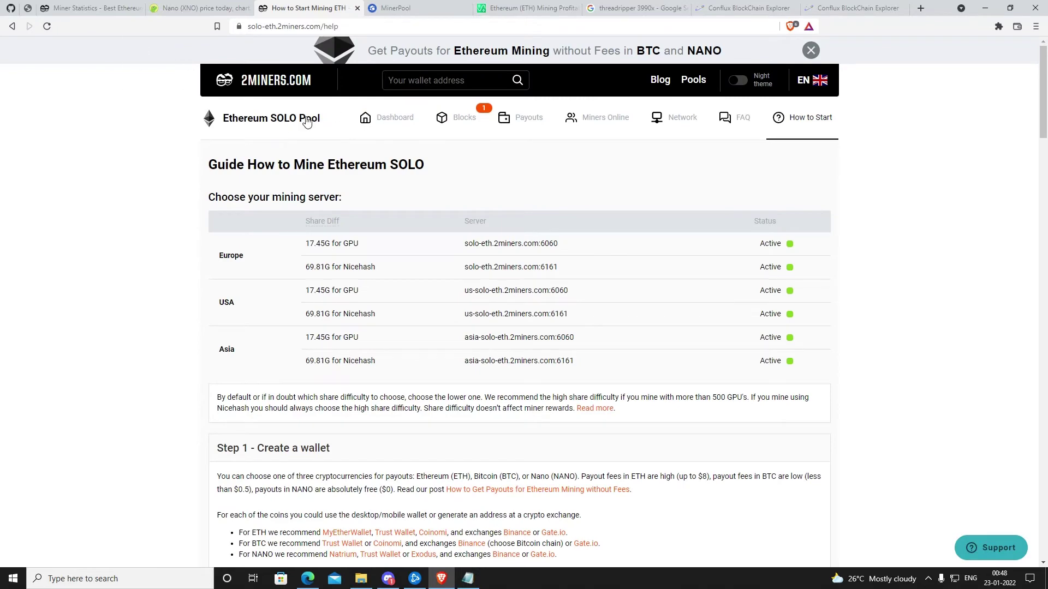
click(12, 26)
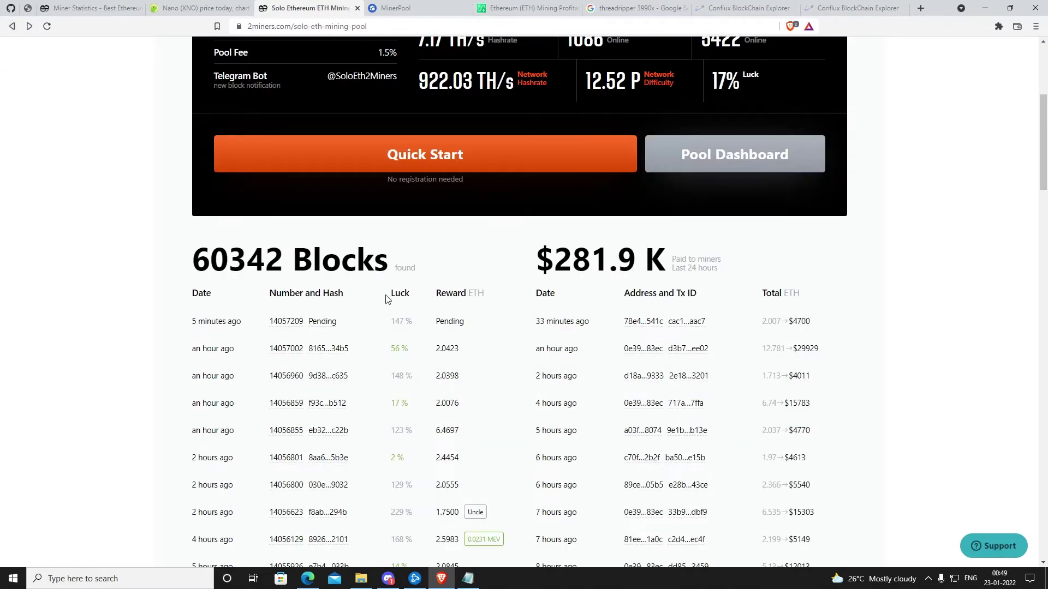
scroll(396, 312, up, 5)
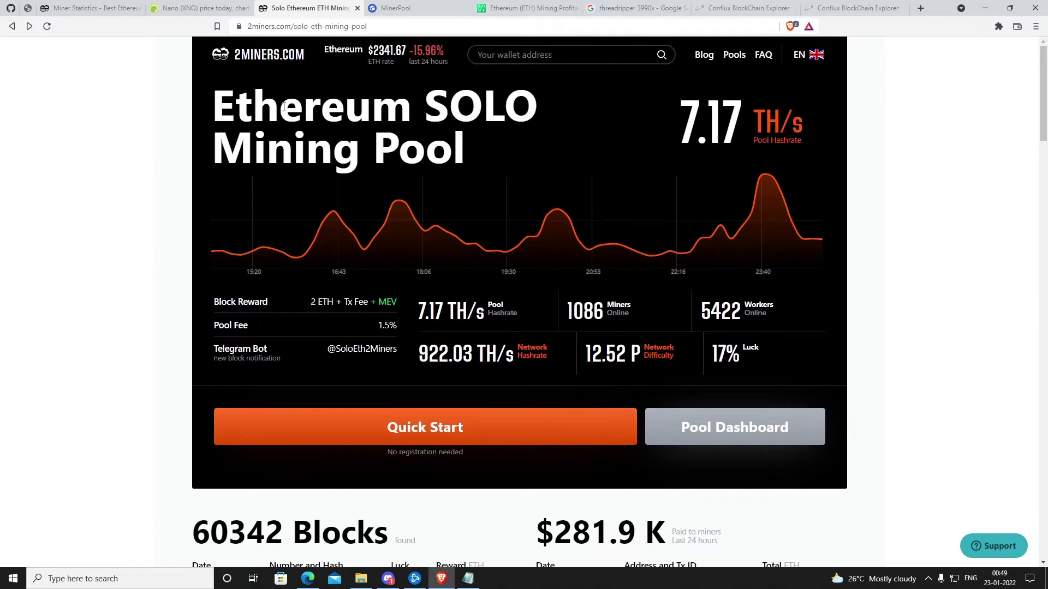
Open the 2Miners Ethereum pool's Quick Start setup guide.
click(11, 26)
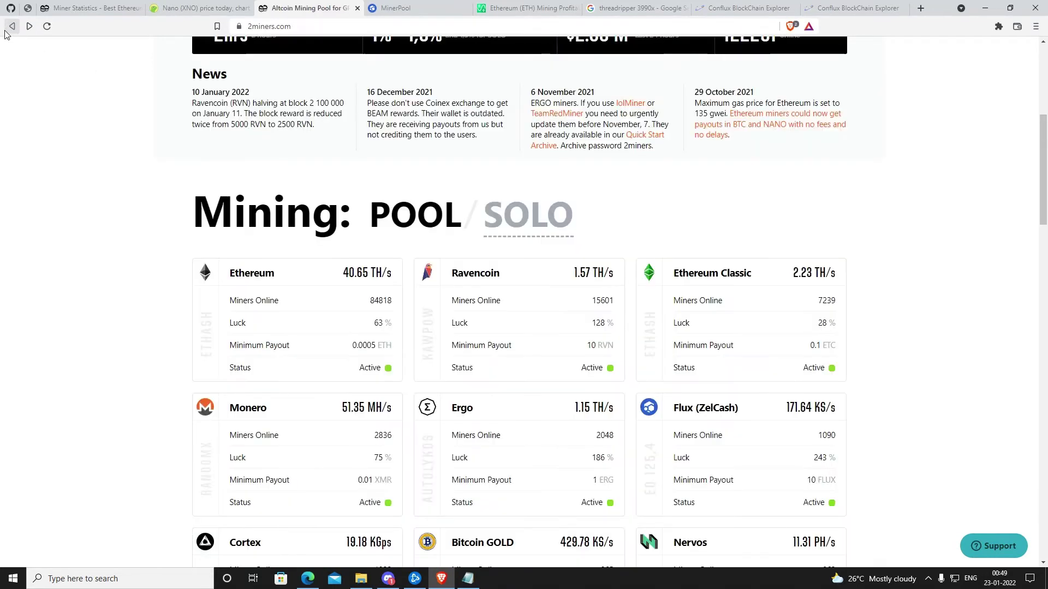
click(350, 312)
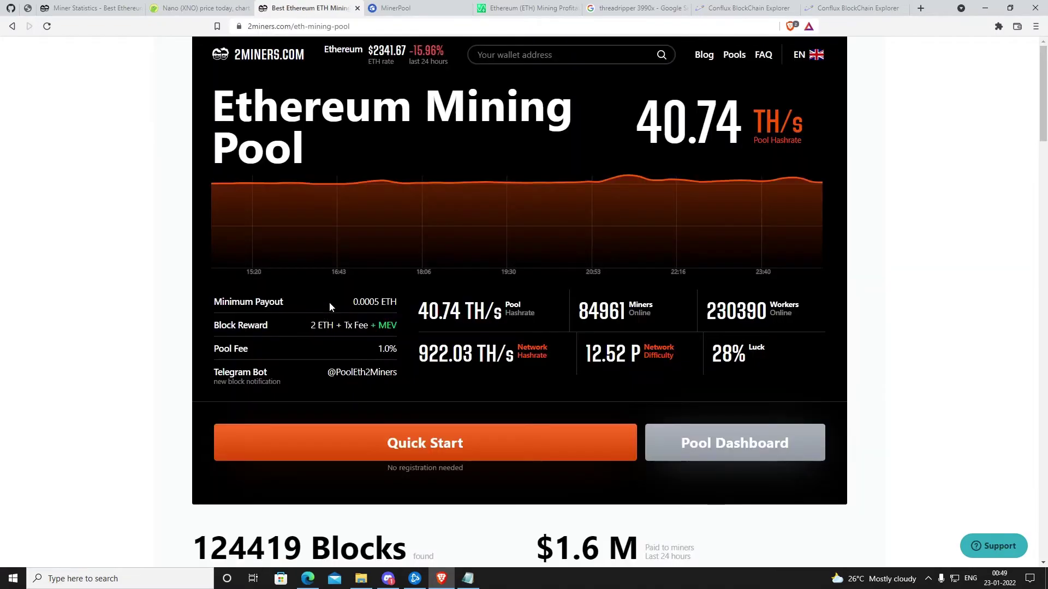
scroll(382, 273, down, 4)
click(415, 254)
scroll(382, 317, down, 20)
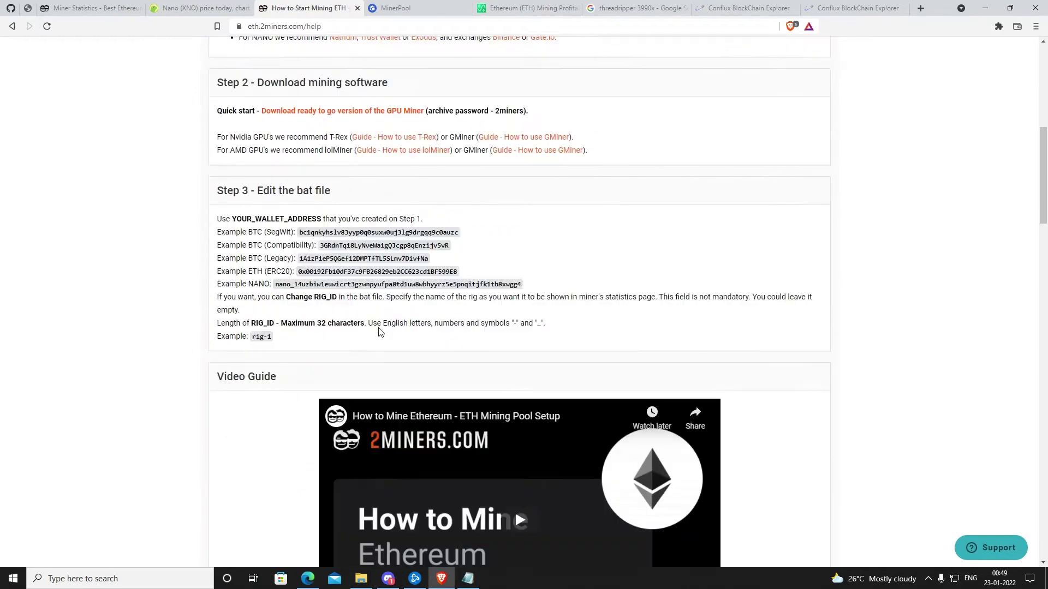
scroll(384, 324, up, 4)
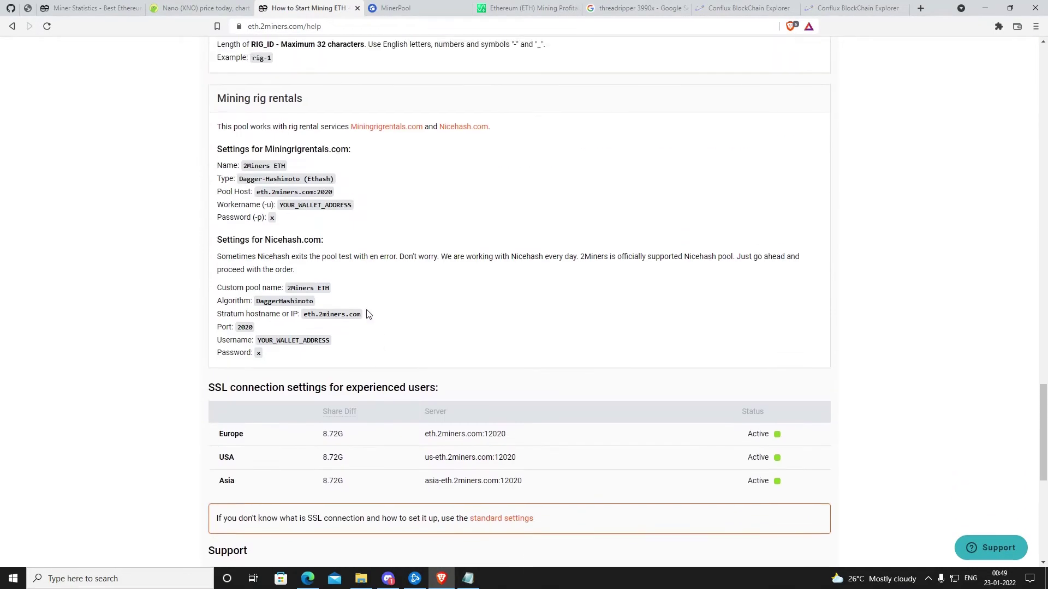
Copy the NiceHash stratum hostname eth.2miners.com, which uses port 2020, from the setup guide.
drag(256, 335, 238, 337)
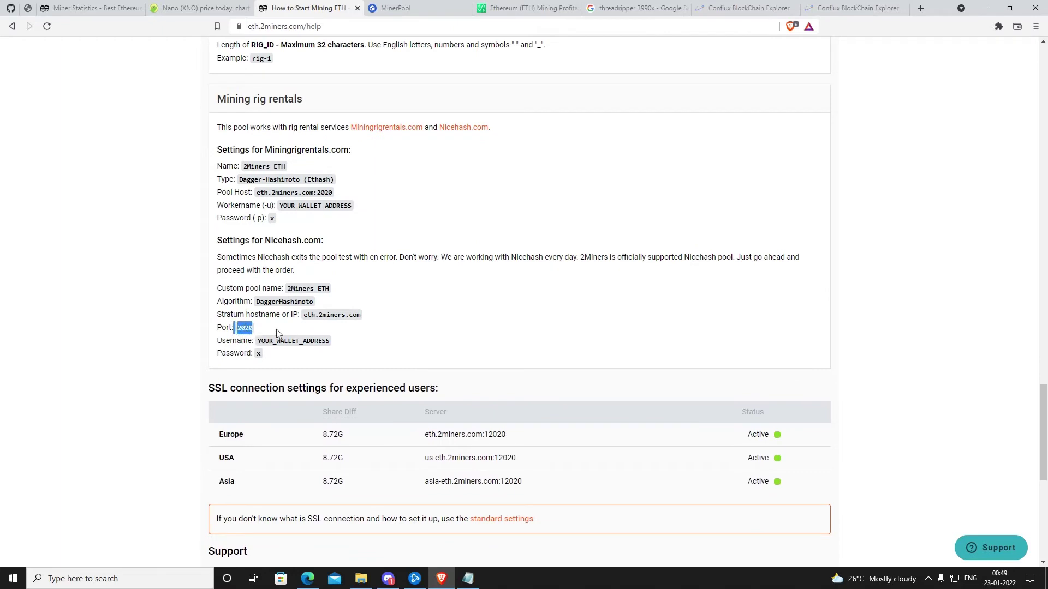
click(347, 289)
drag(364, 319, 305, 321)
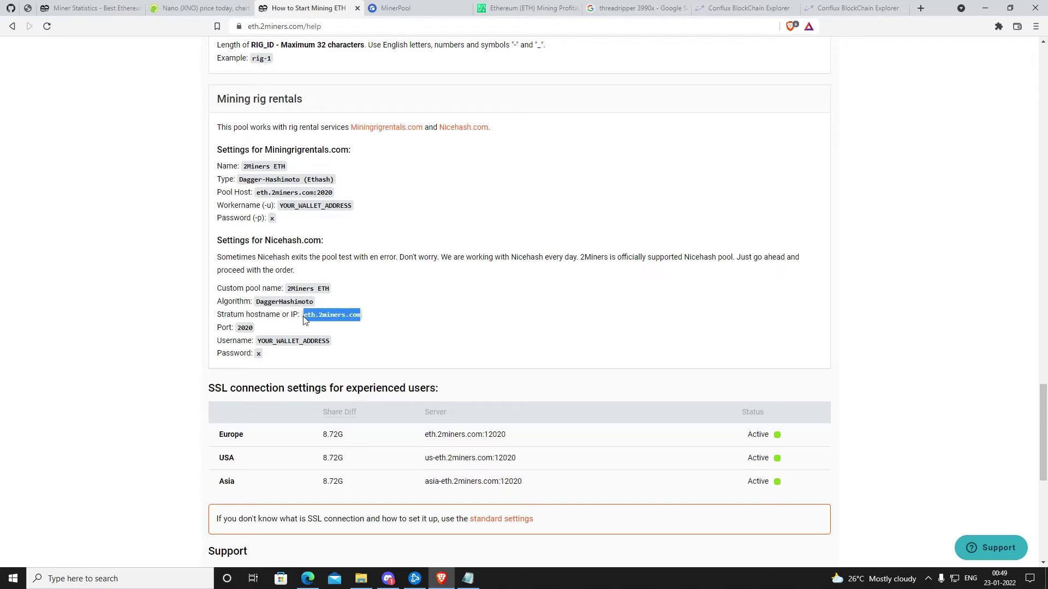
right_click(329, 316)
click(352, 323)
click(441, 578)
click(441, 579)
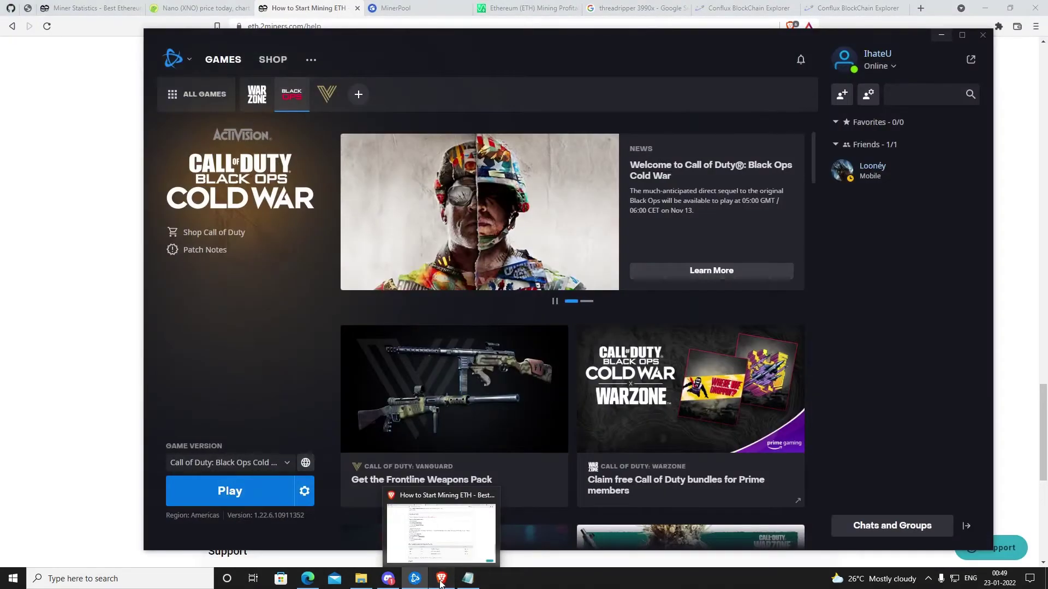
click(442, 579)
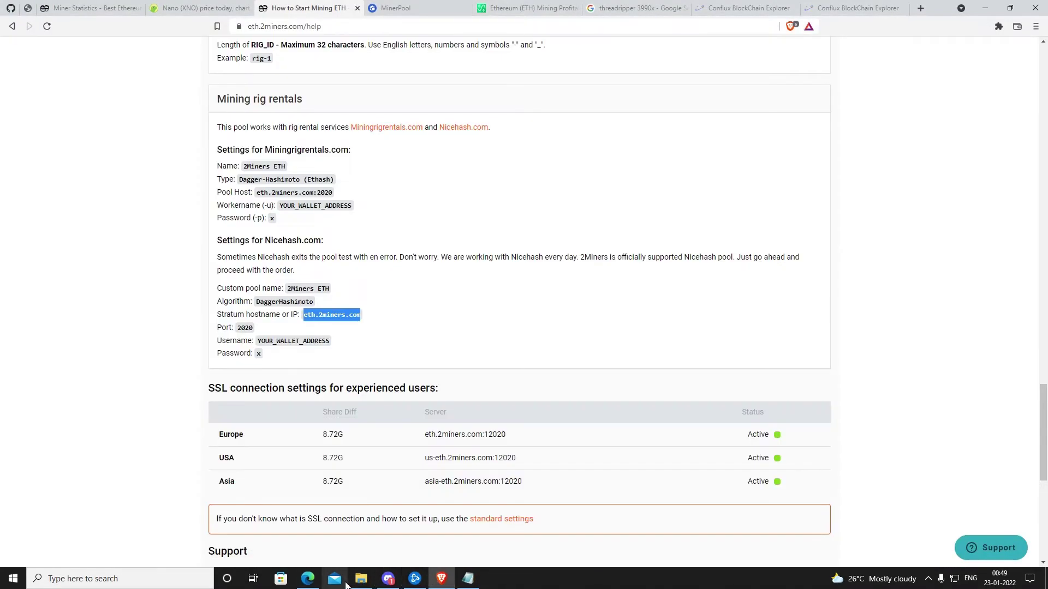
Paste eth.2miners.com as the stratum hostname and enter port 2020.
click(308, 578)
click(109, 9)
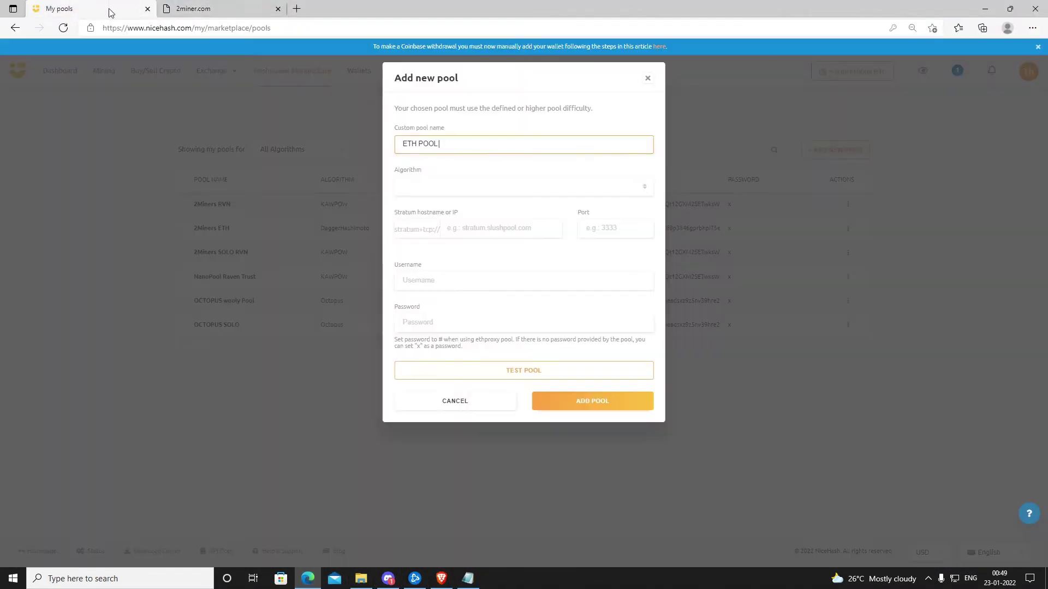
click(278, 9)
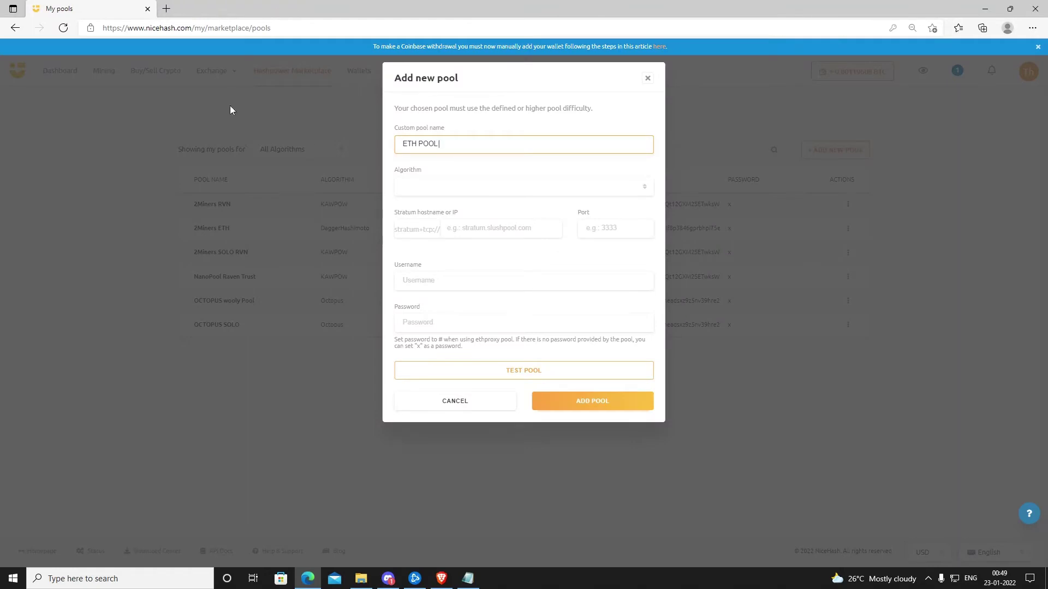
click(482, 239)
right_click(480, 235)
click(500, 334)
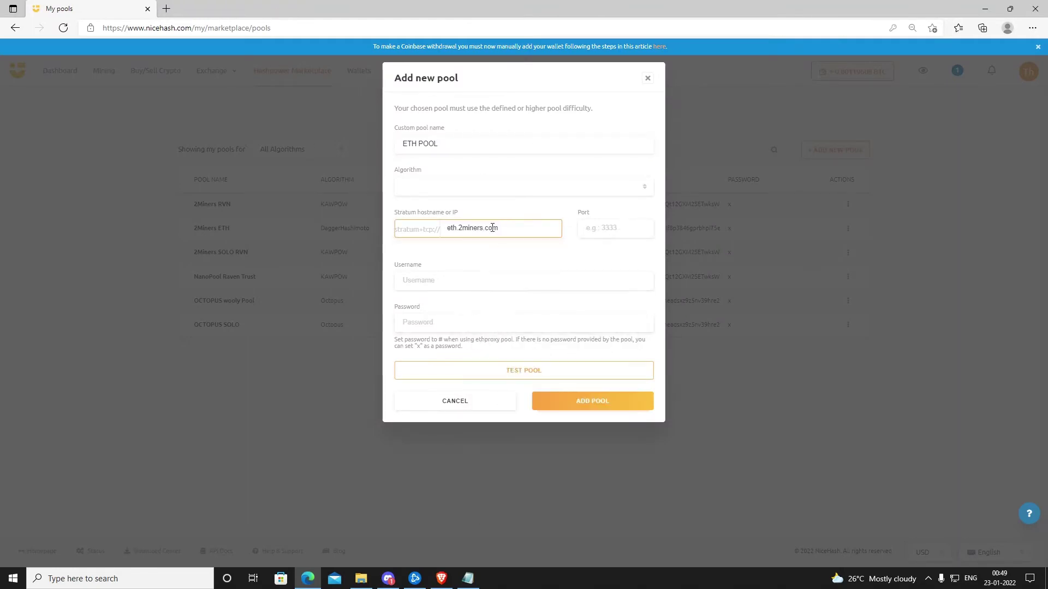
click(650, 234)
text(2020)
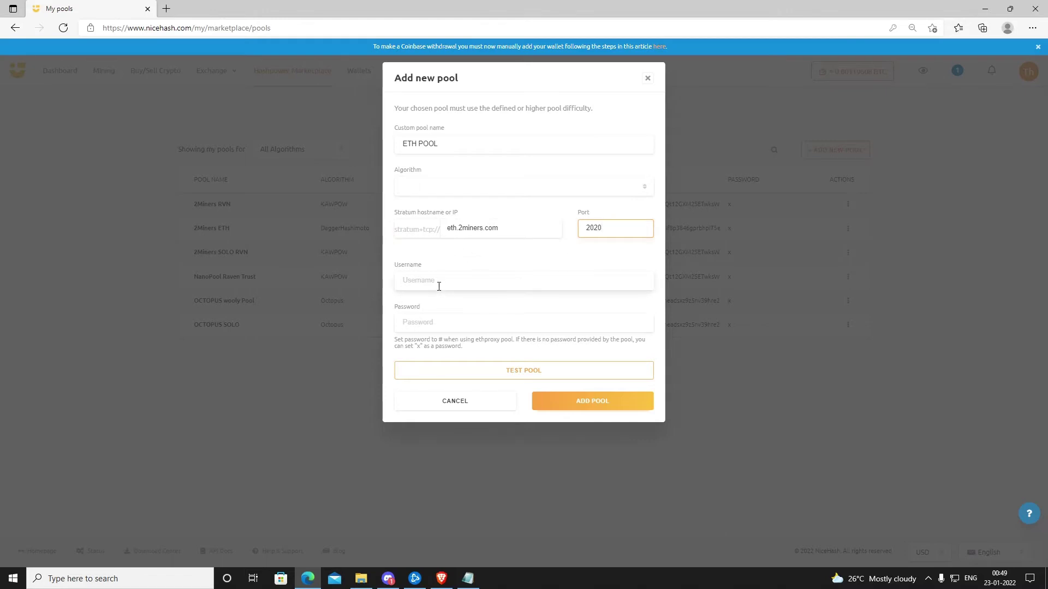
click(439, 283)
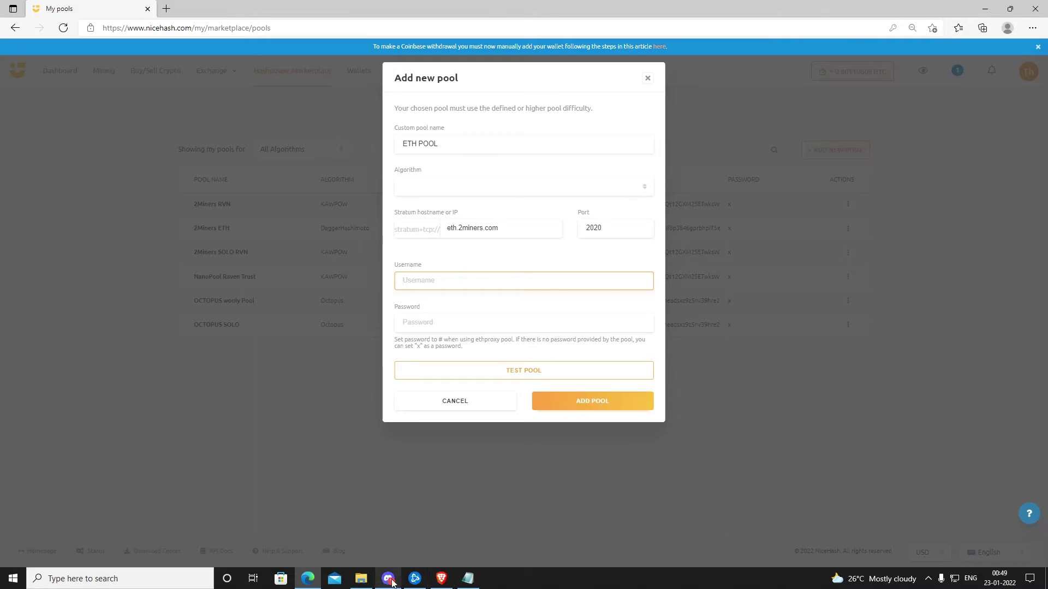
Choose DaggerHashimoto as the pool algorithm.
click(414, 579)
click(414, 581)
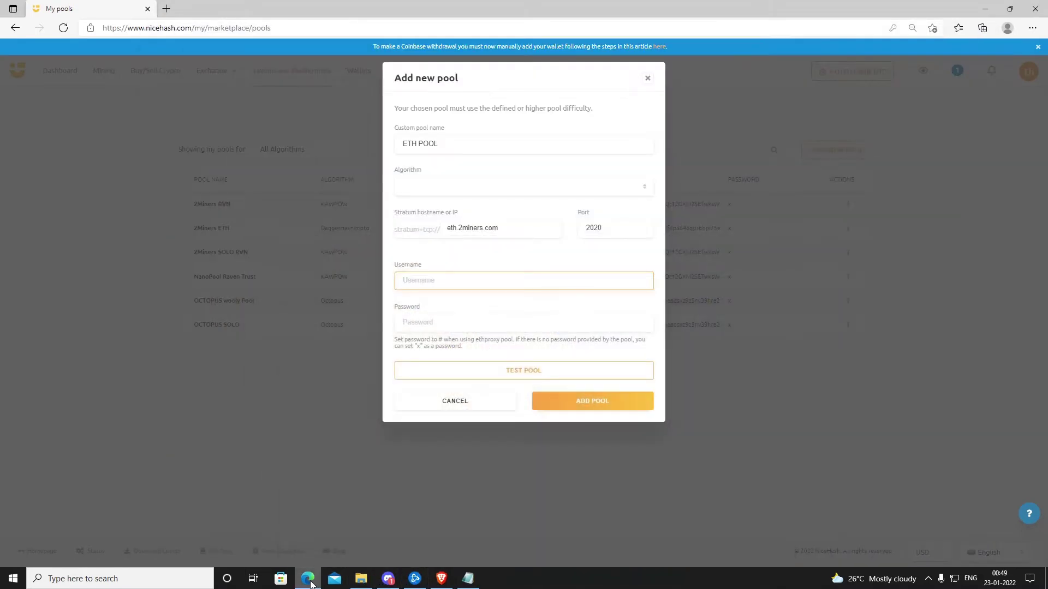
click(442, 580)
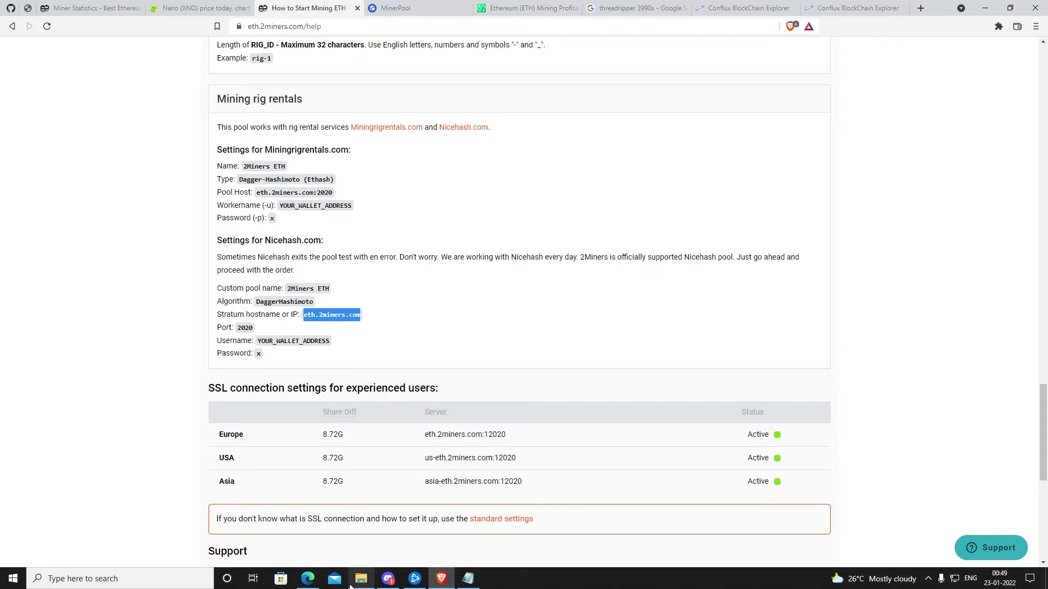
click(308, 579)
click(457, 187)
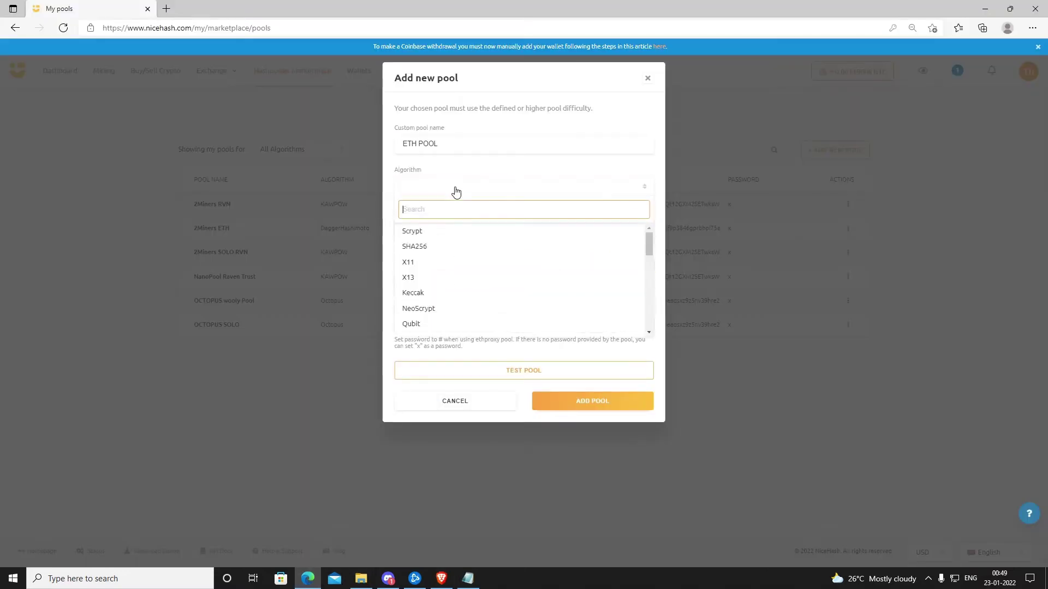
scroll(445, 278, down, 1)
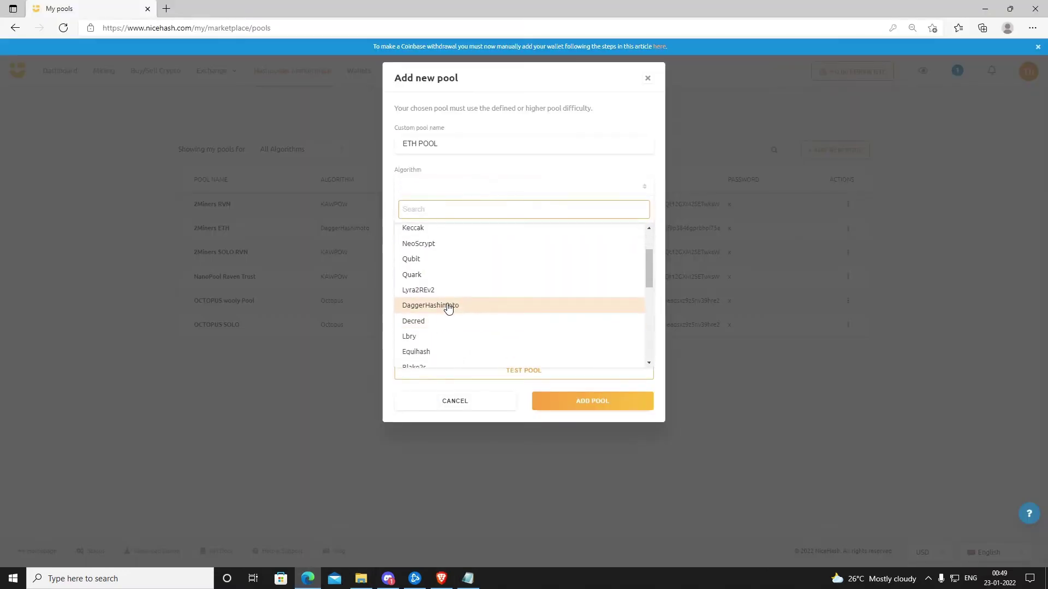
click(447, 307)
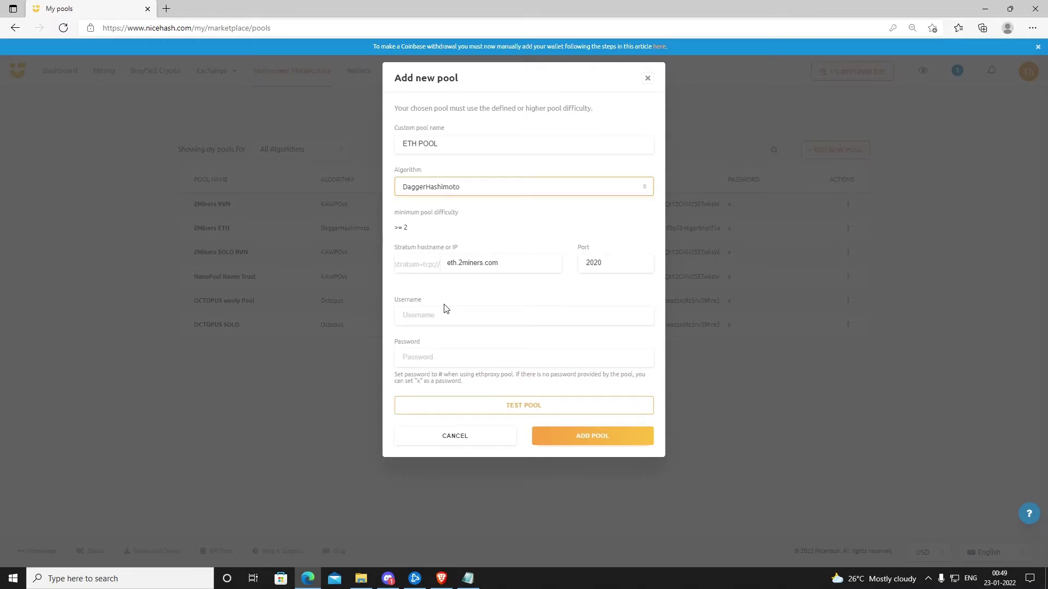
click(409, 228)
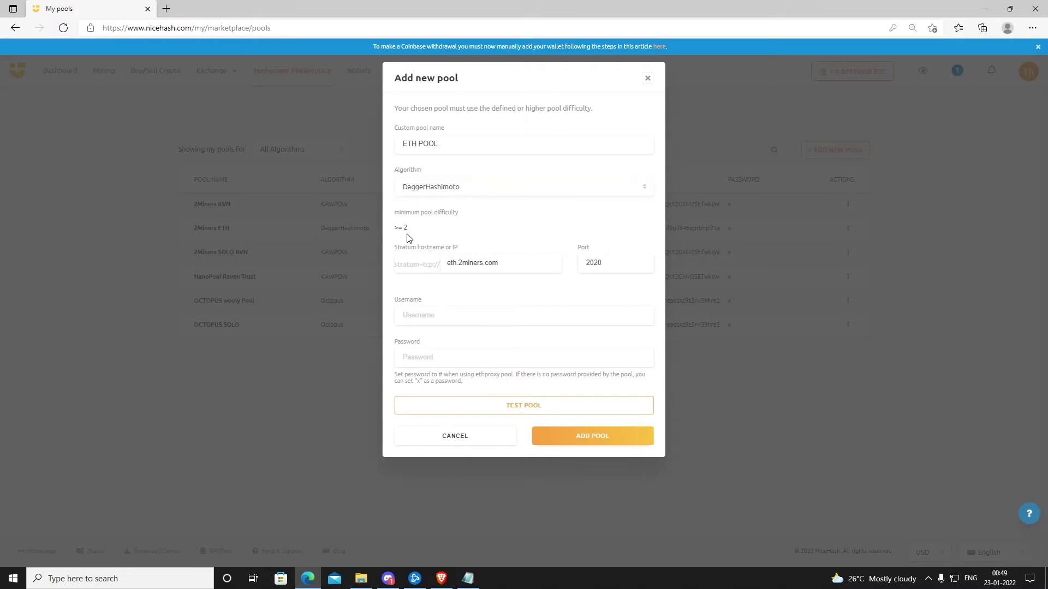
click(441, 316)
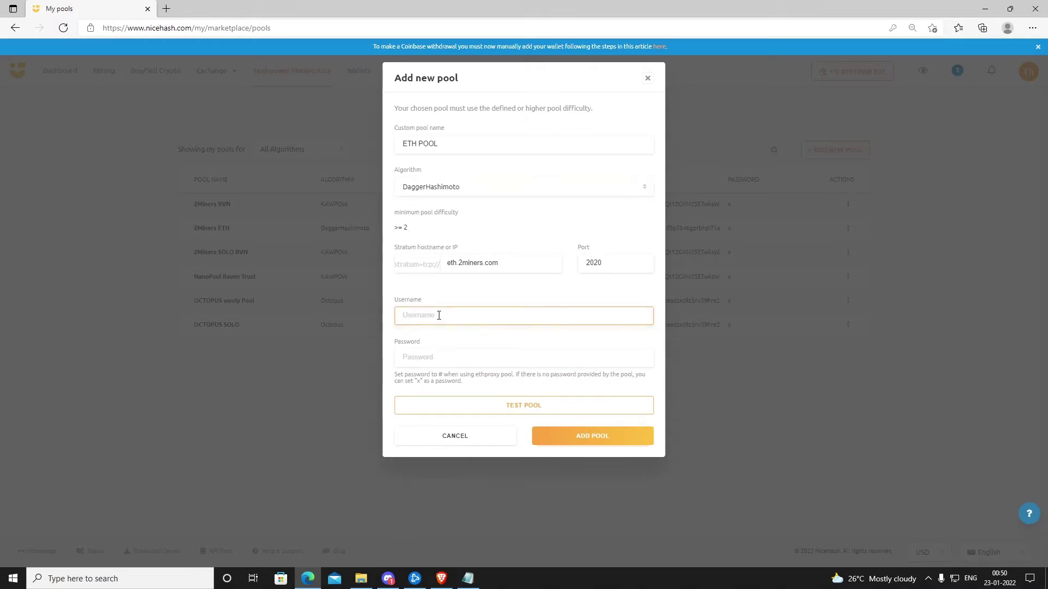
Copy the nano_ wallet address from the Notepad mining command line, then minimize Notepad.
click(468, 578)
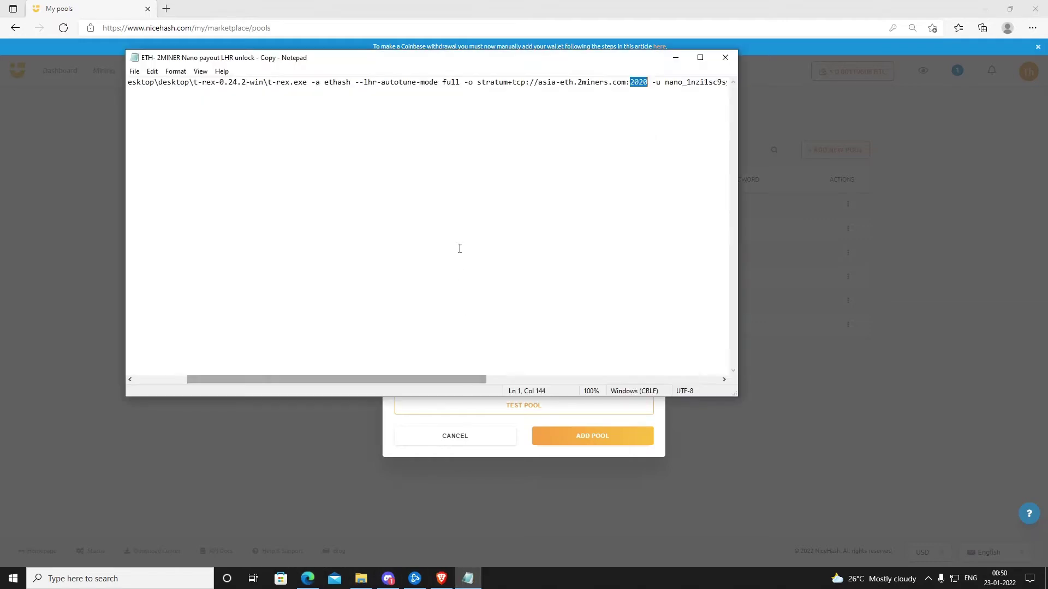
scroll(462, 224, right, 3)
scroll(462, 224, right, 3)
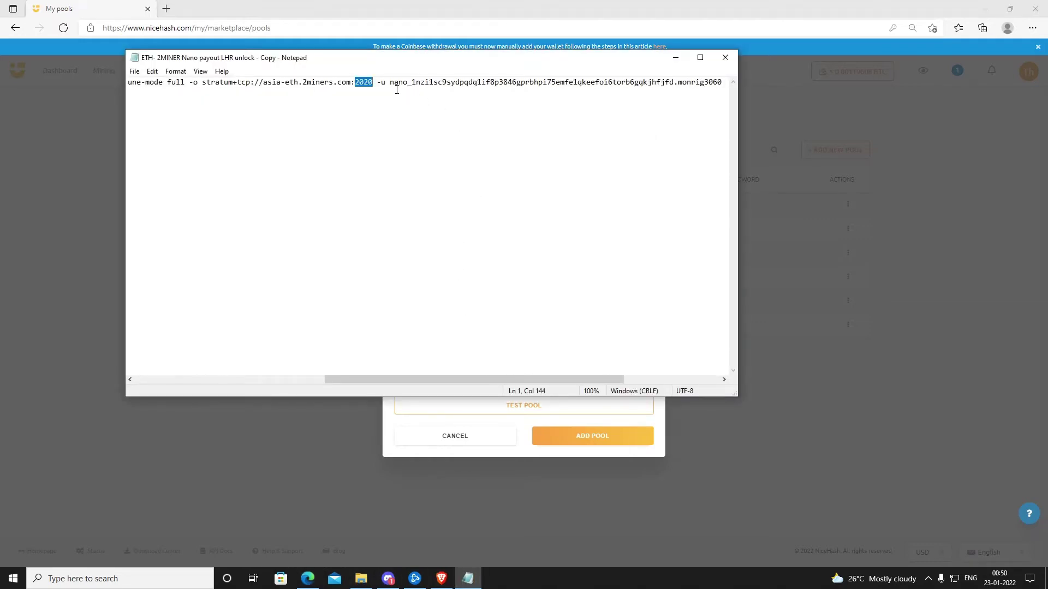
drag(391, 82, 519, 72)
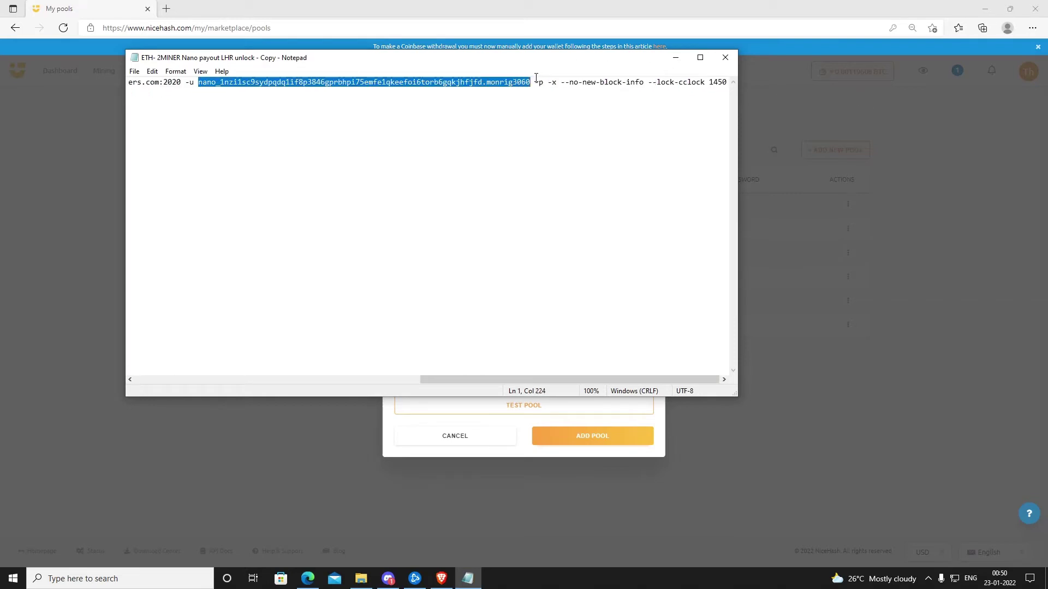
right_click(500, 82)
click(491, 101)
scroll(476, 86, right, 10)
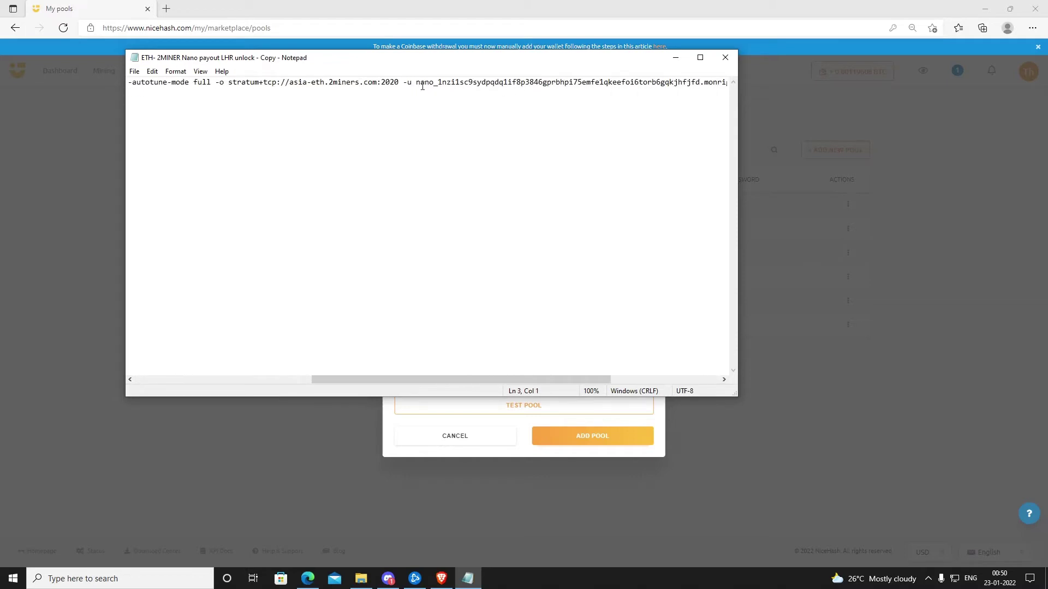
drag(418, 83, 487, 75)
right_click(475, 84)
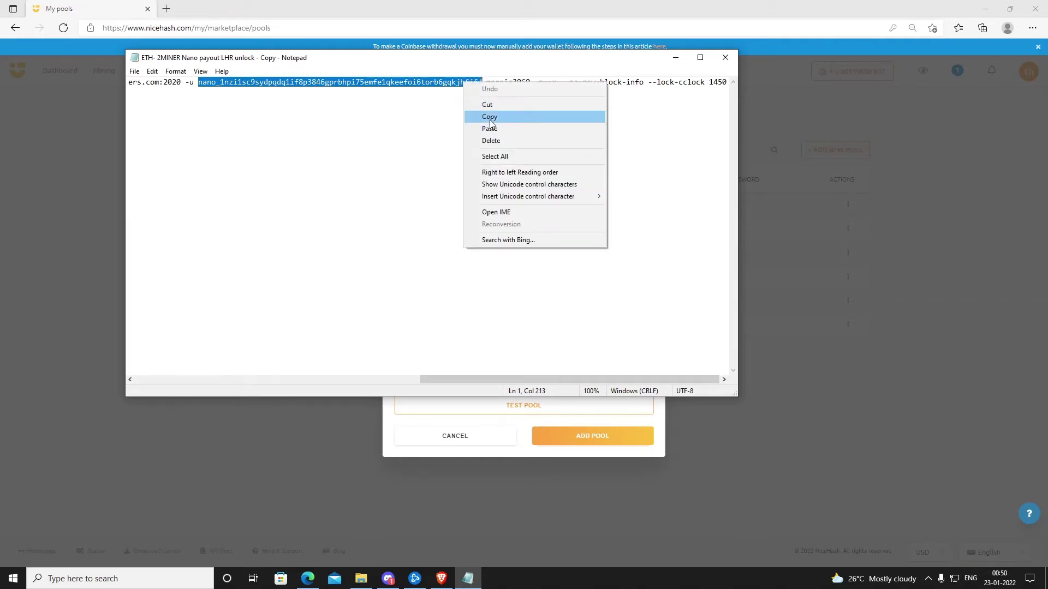
click(490, 116)
click(675, 59)
Paste the wallet address as the pool username and enter x as the password.
right_click(473, 316)
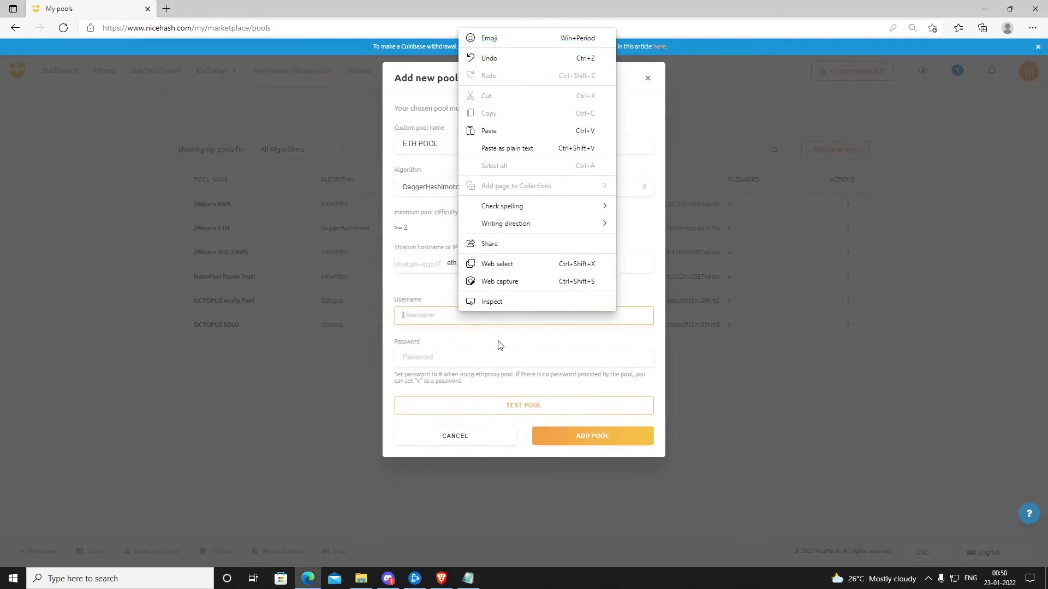
click(527, 131)
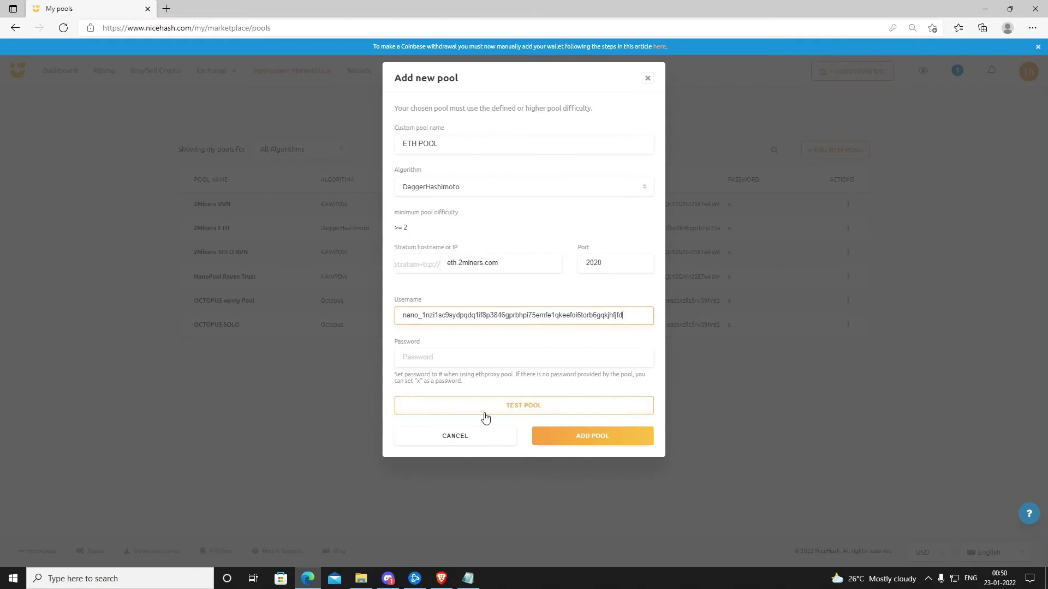
click(436, 359)
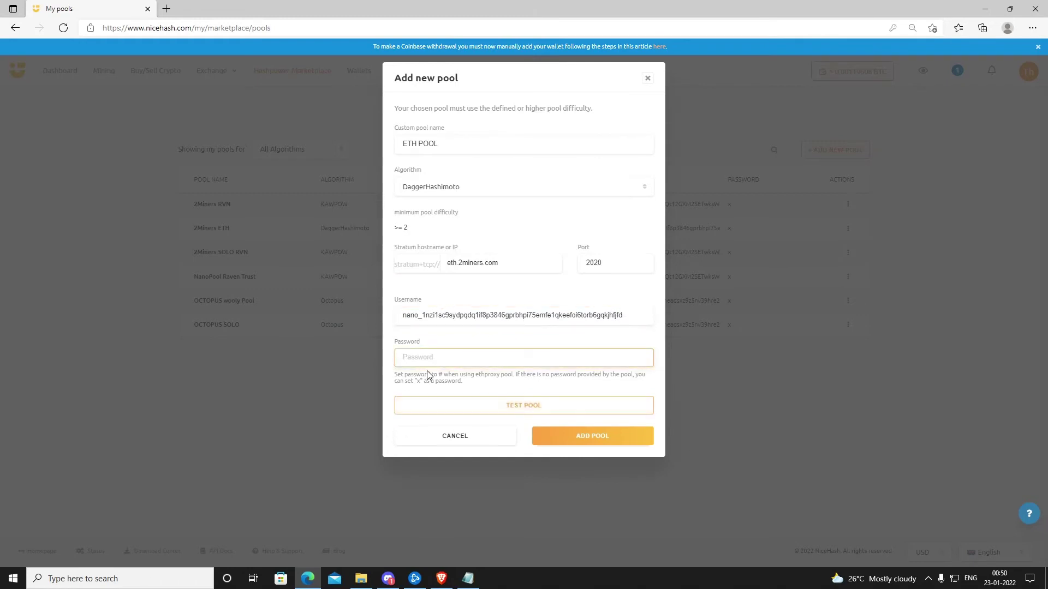
text(x)
Test and verify the pool from EU - North, confirming it is compatible.
click(552, 411)
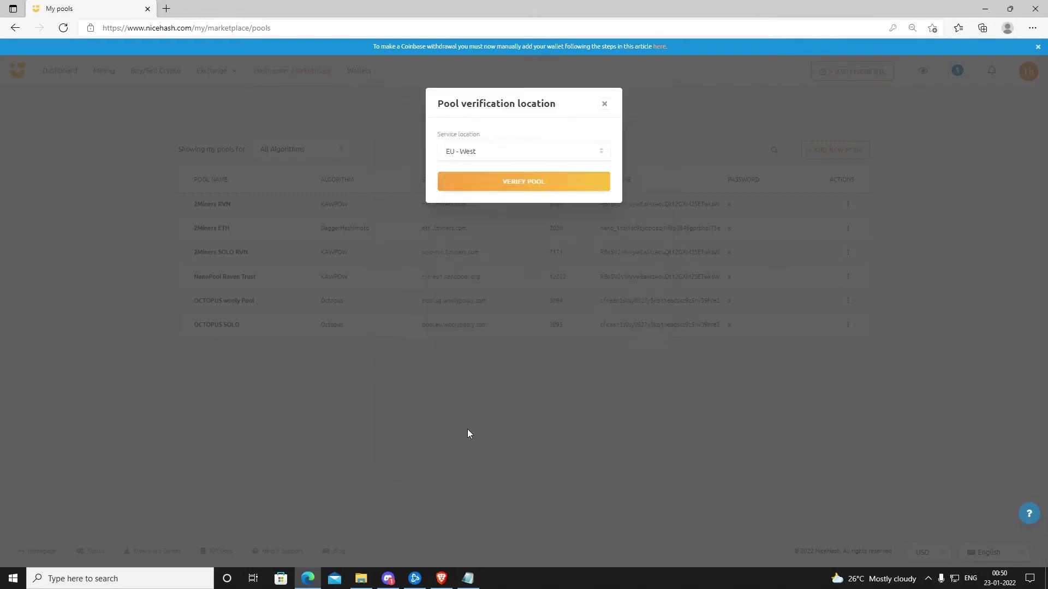
click(487, 158)
click(480, 199)
click(491, 185)
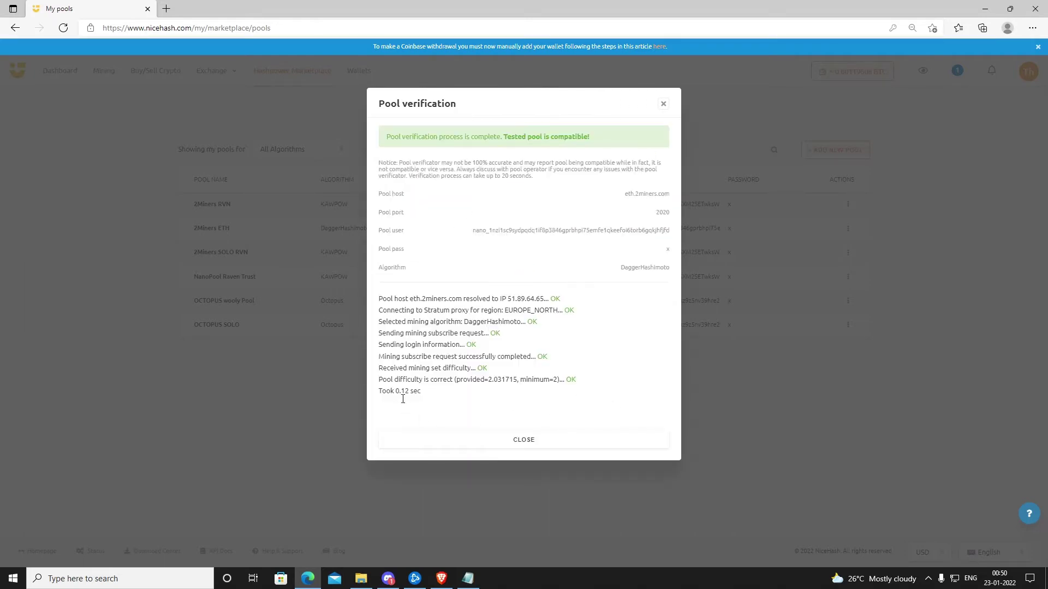
click(483, 440)
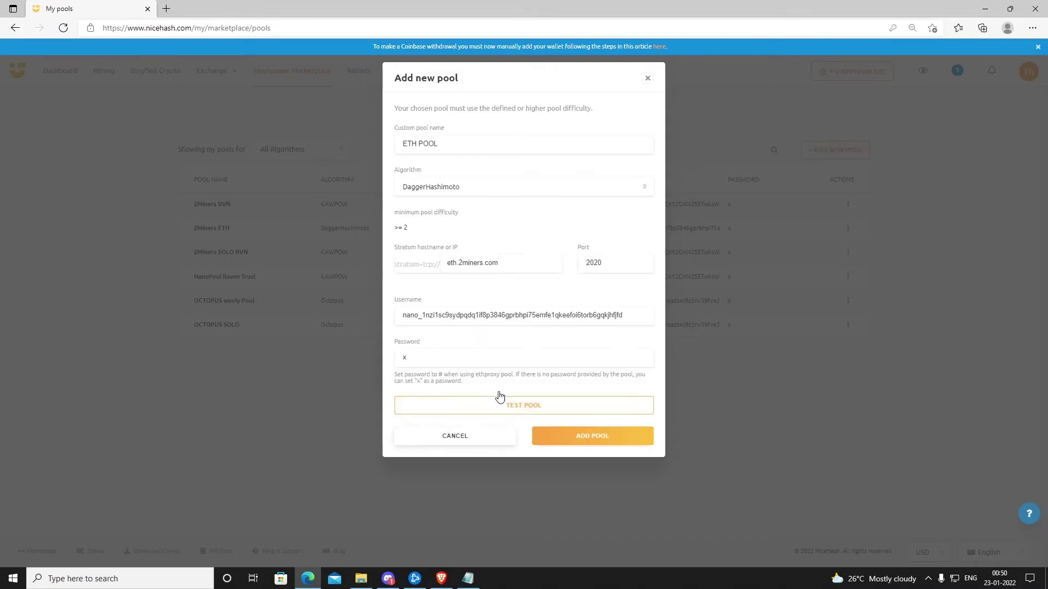
click(508, 404)
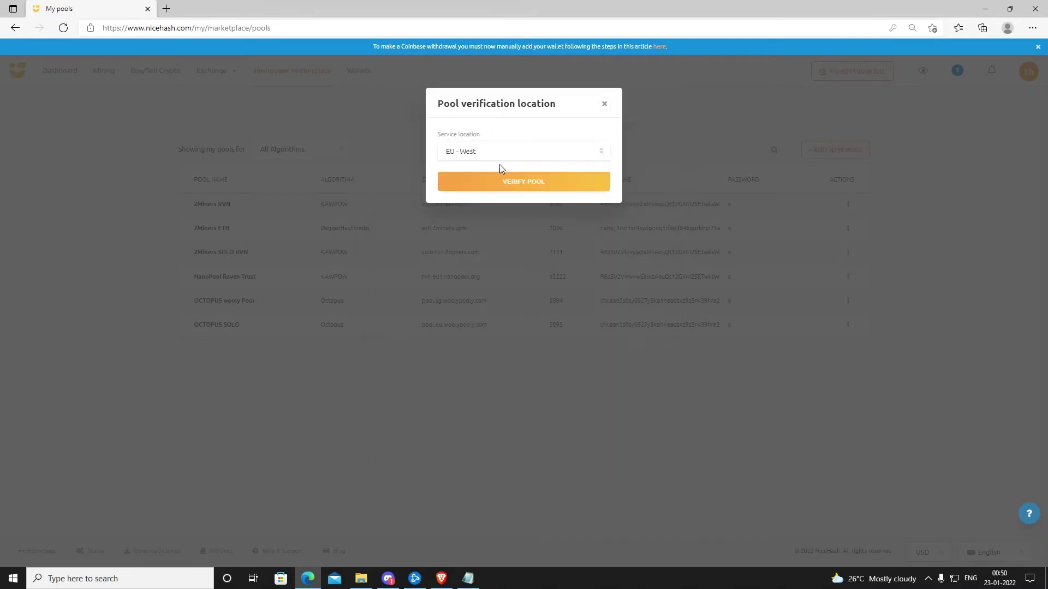
click(499, 182)
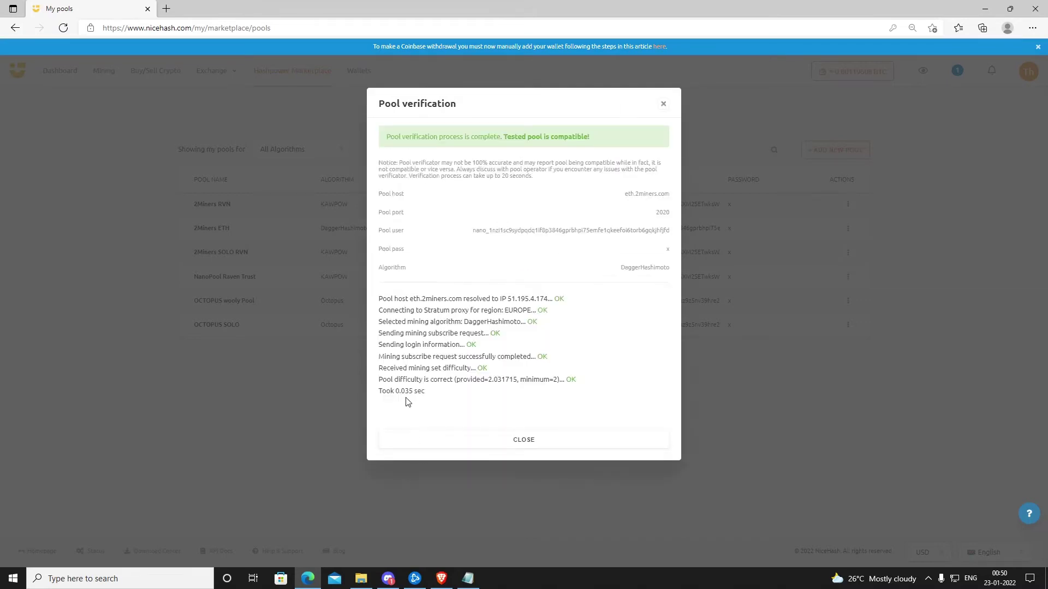
click(517, 447)
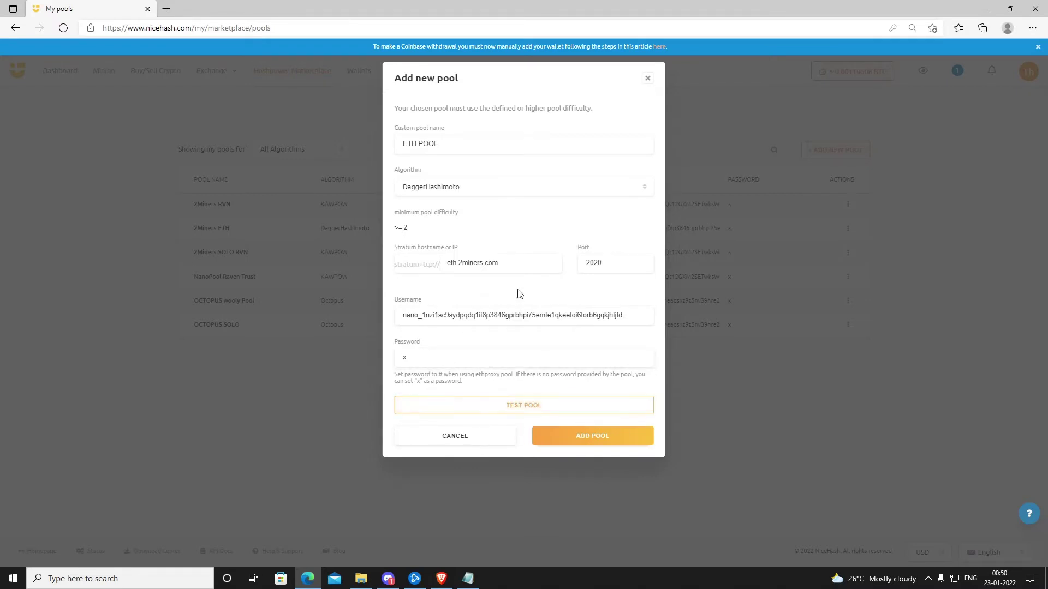
Re-test the pool from a different verification location.
click(478, 404)
click(482, 153)
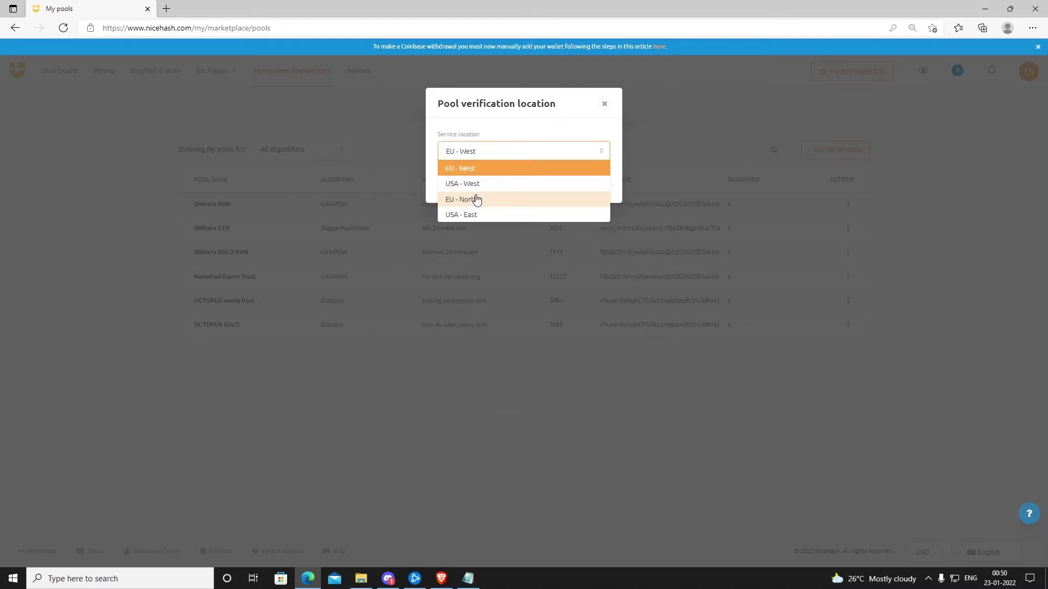
click(467, 214)
click(521, 187)
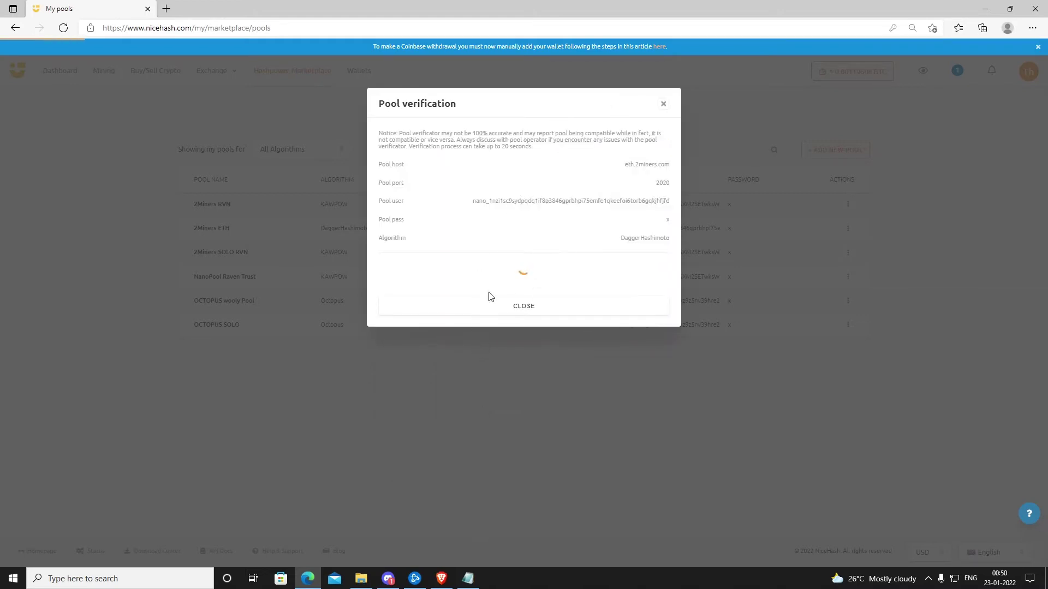
click(522, 443)
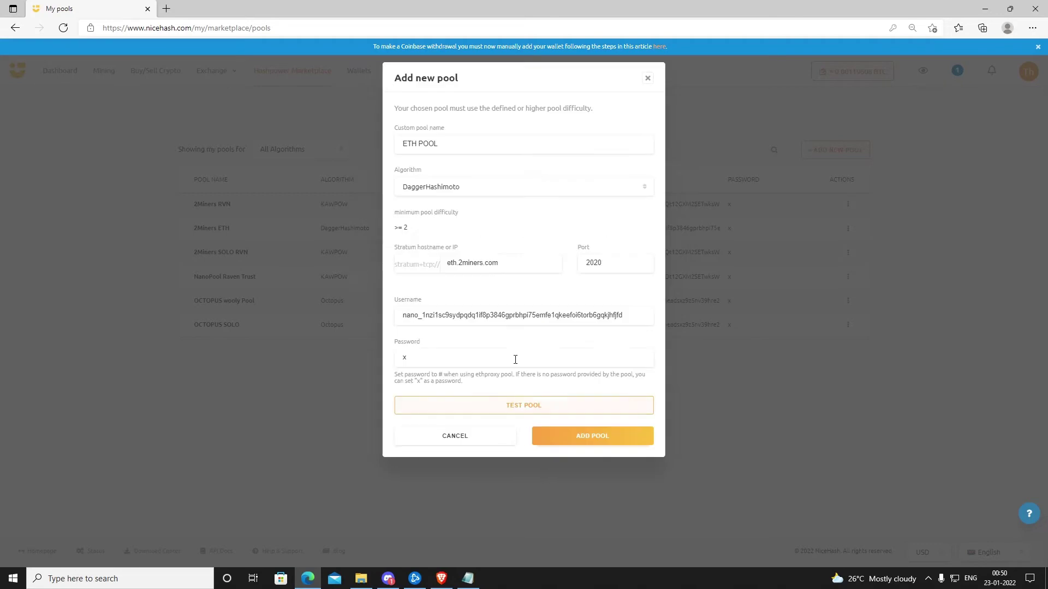
Verify the pool twice more, including from EU - West, confirming ETH POOL is compatible.
click(533, 408)
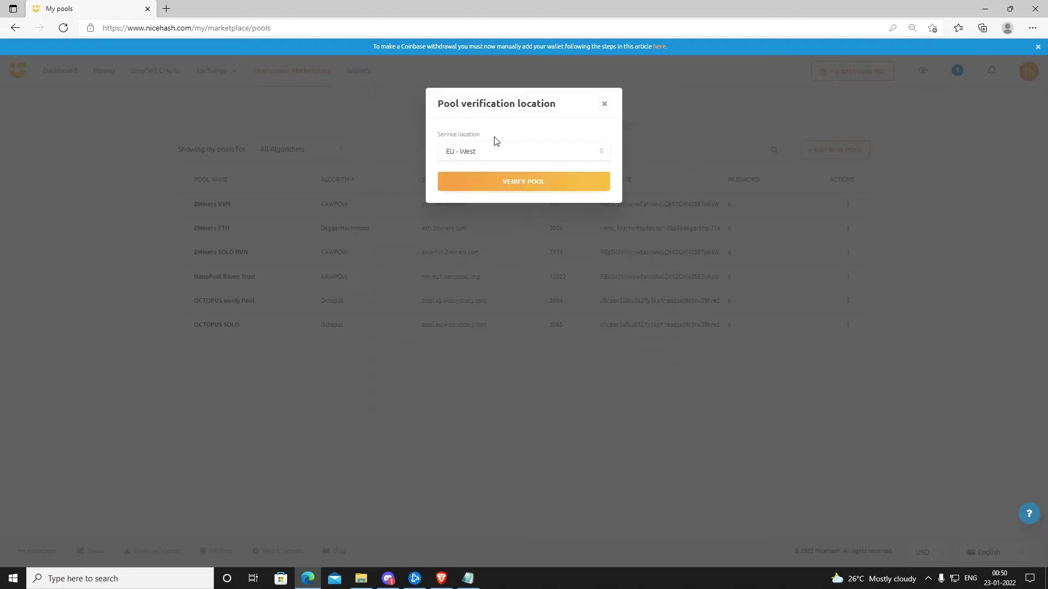
click(494, 151)
click(491, 215)
click(507, 184)
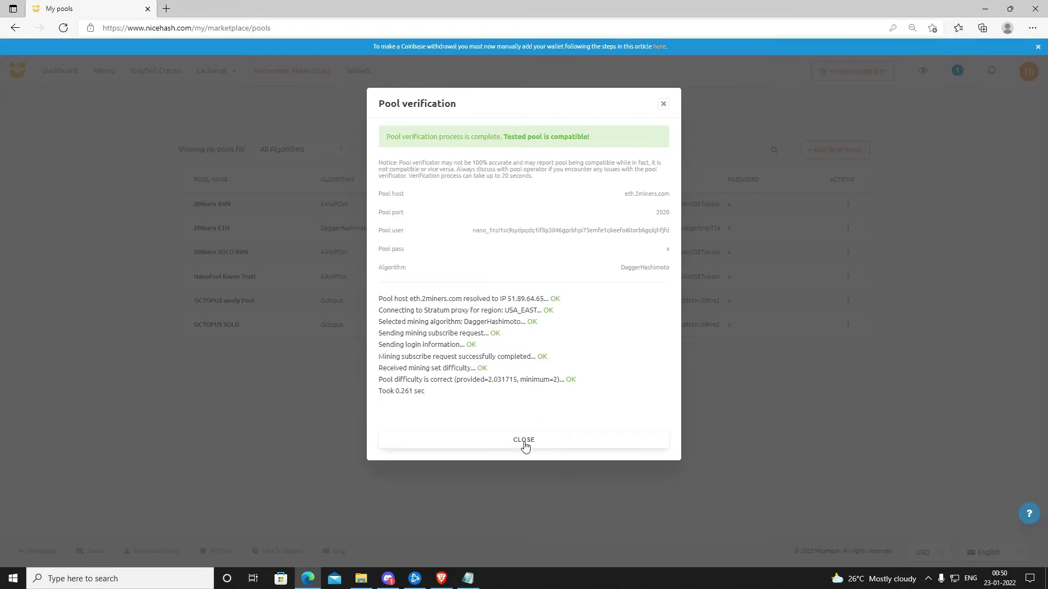
click(524, 445)
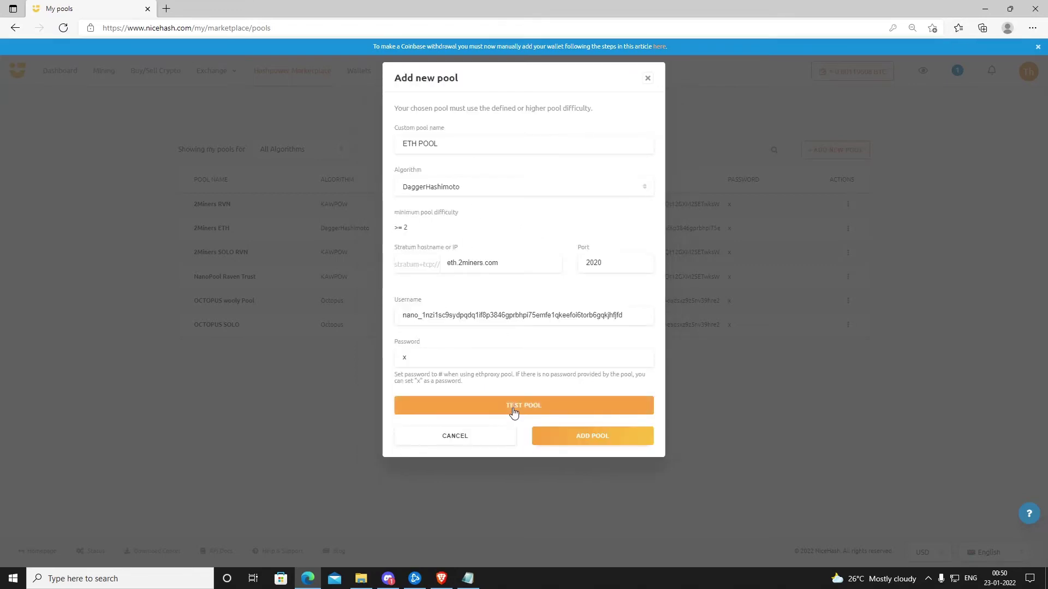
click(552, 410)
click(519, 187)
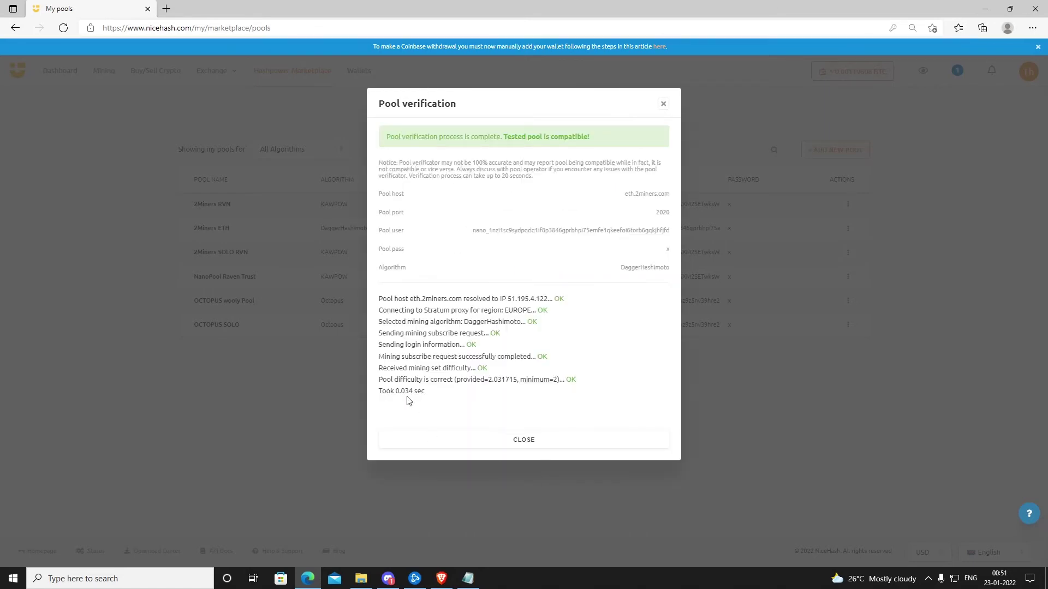
click(533, 442)
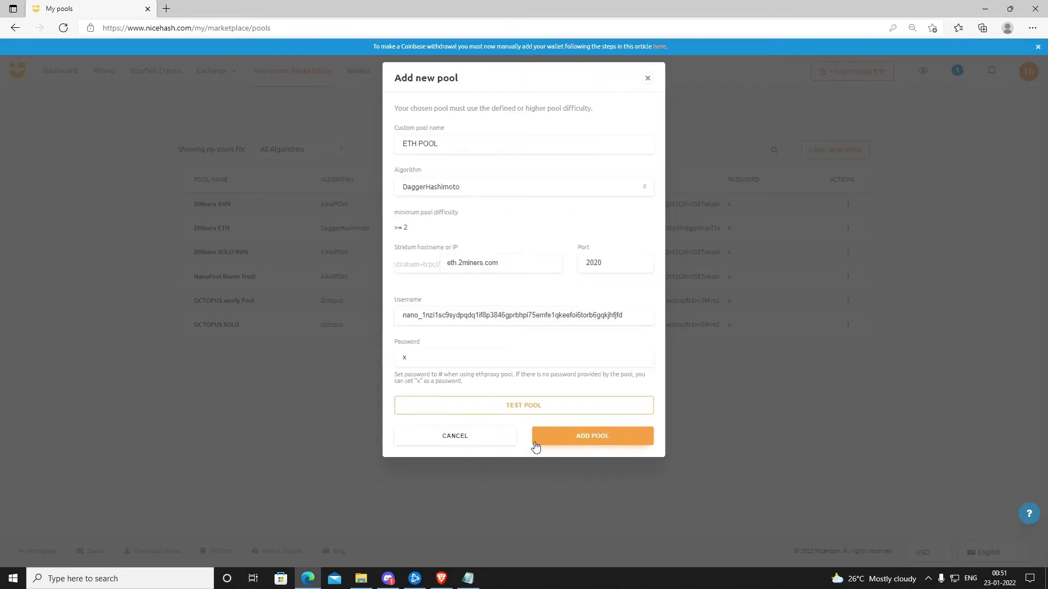
Add ETH POOL to My Pools and rename it '2miners ETH POOL'.
click(577, 437)
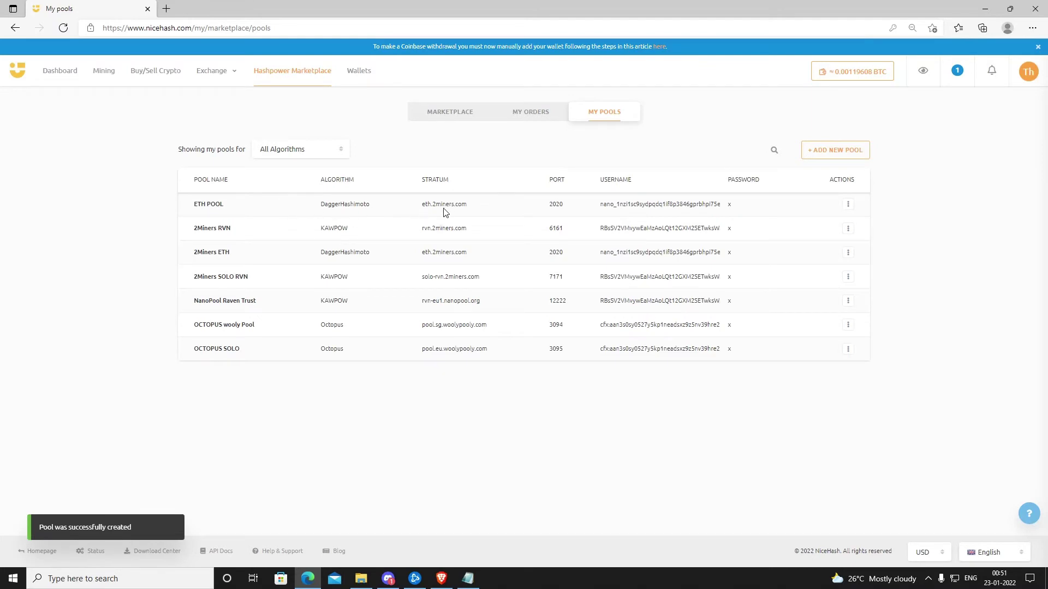
click(848, 204)
click(854, 236)
click(434, 156)
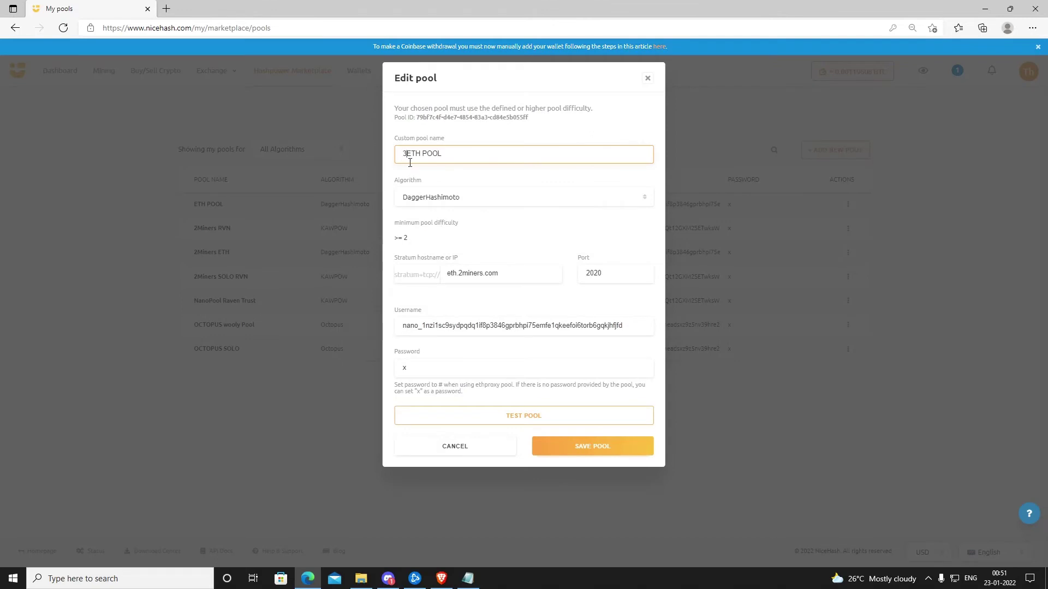
text(2miners)
click(621, 451)
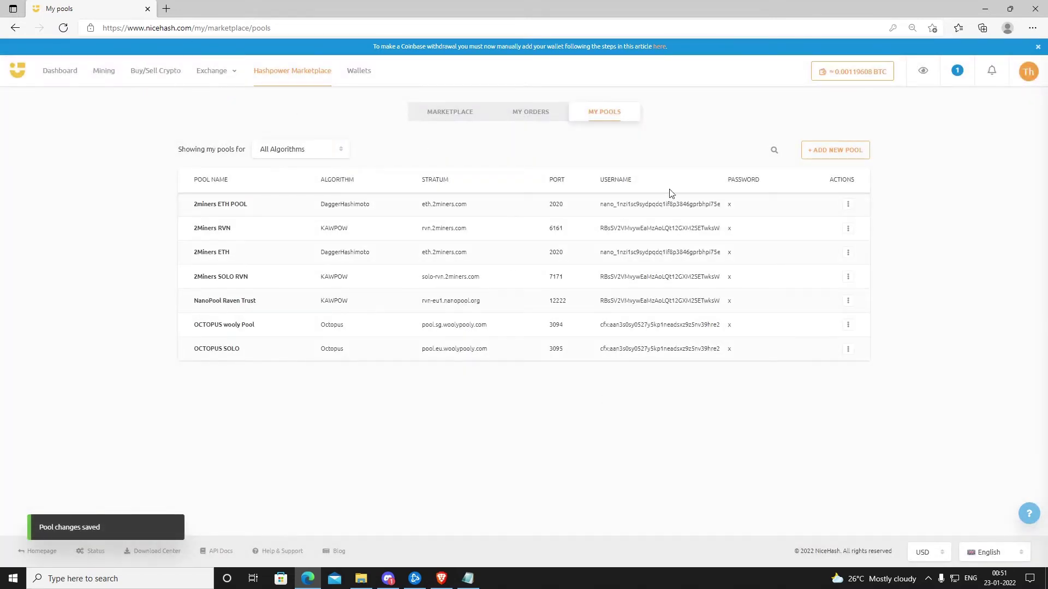
Check the saved pool's eth.2miners.com address and port 2020 in the My Pools list.
drag(421, 208, 475, 206)
drag(539, 206, 730, 222)
click(750, 217)
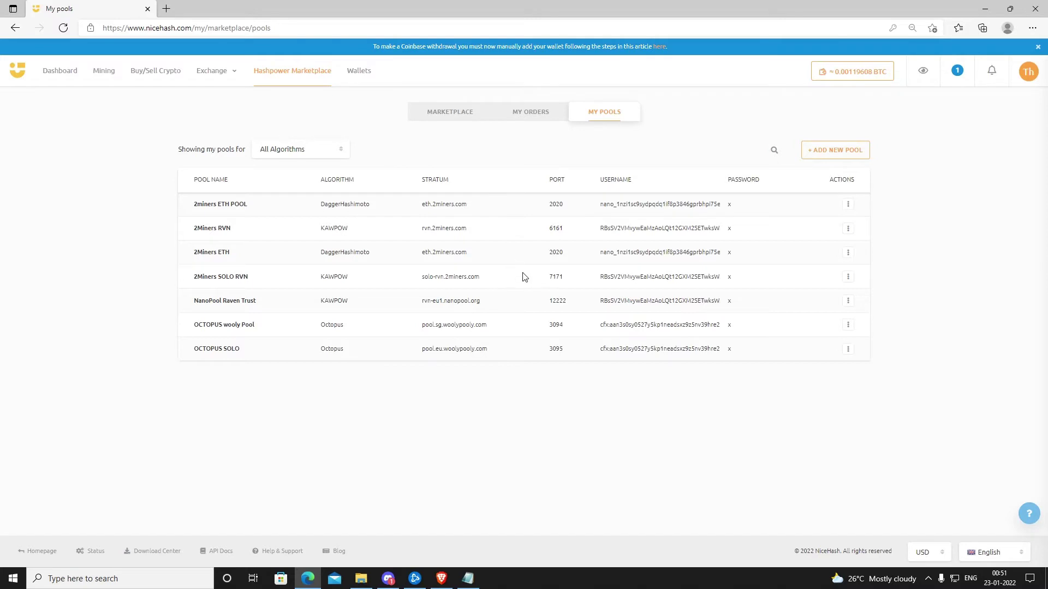
Open the hashpower marketplace with DaggerHashimoto kept as the algorithm.
click(453, 120)
click(141, 149)
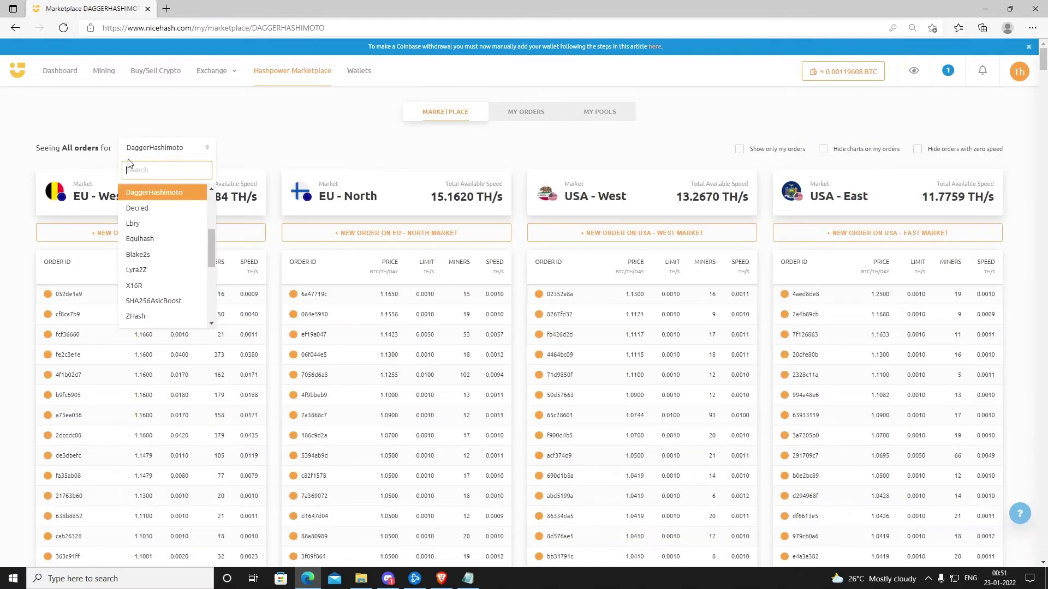
click(168, 197)
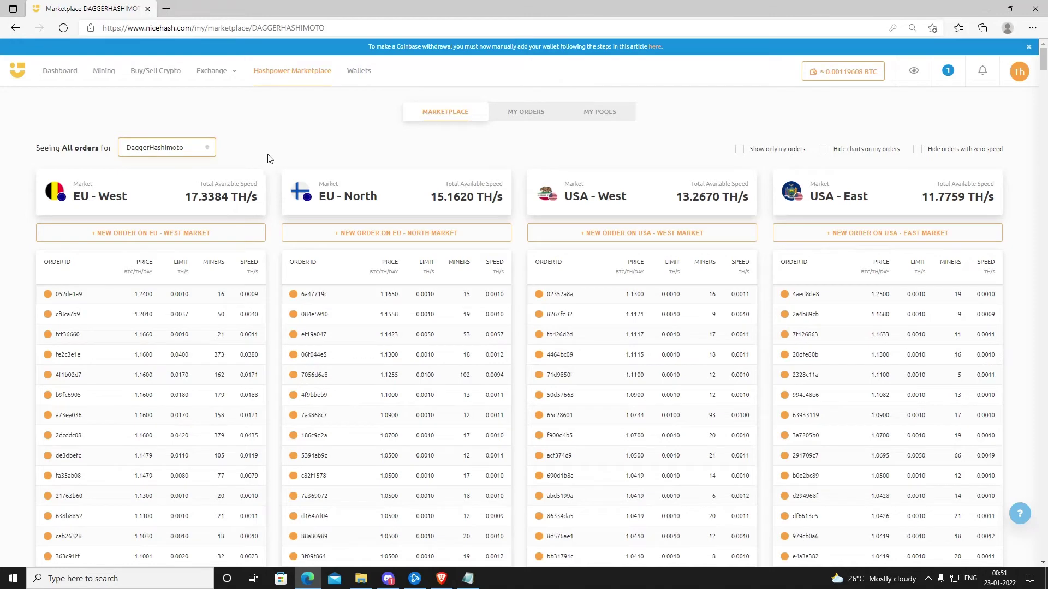
Scroll through the EU and USA order tables to compare DaggerHashimoto prices.
scroll(185, 311, down, 3)
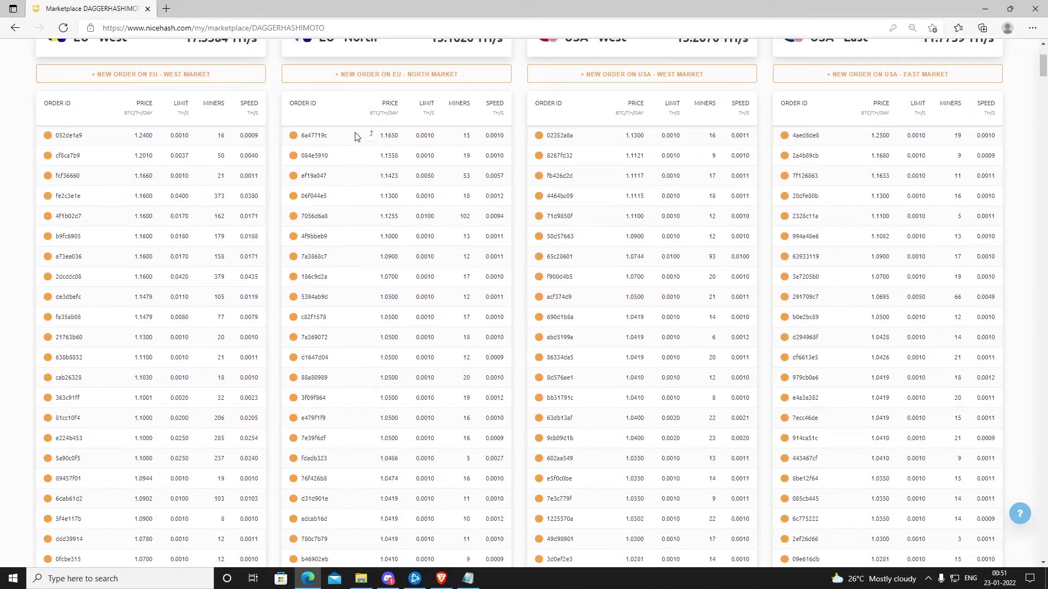
scroll(90, 251, down, 1)
scroll(589, 279, up, 5)
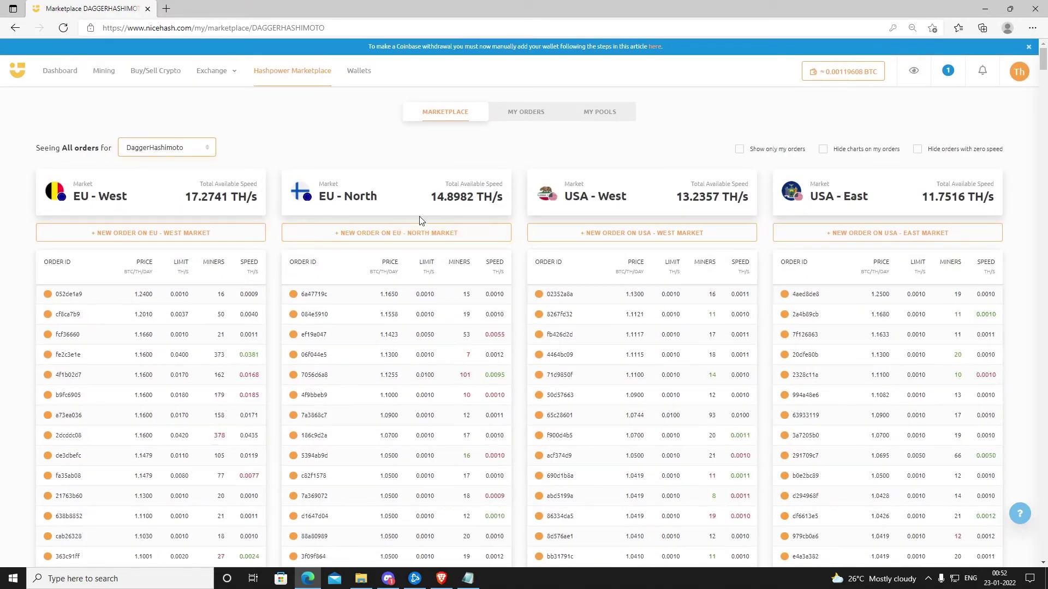
scroll(397, 320, down, 3)
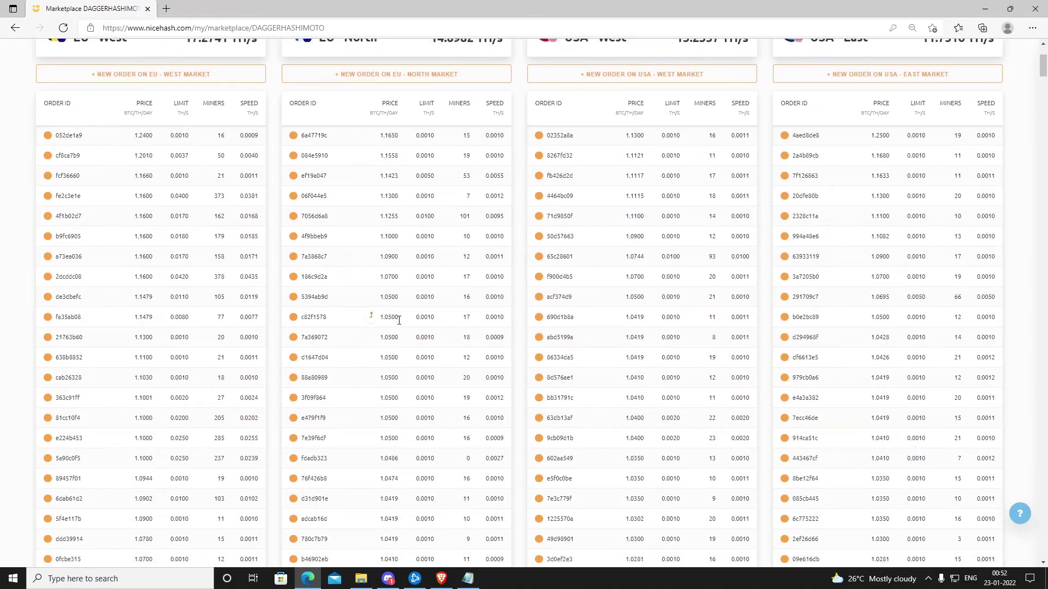
scroll(392, 328, up, 6)
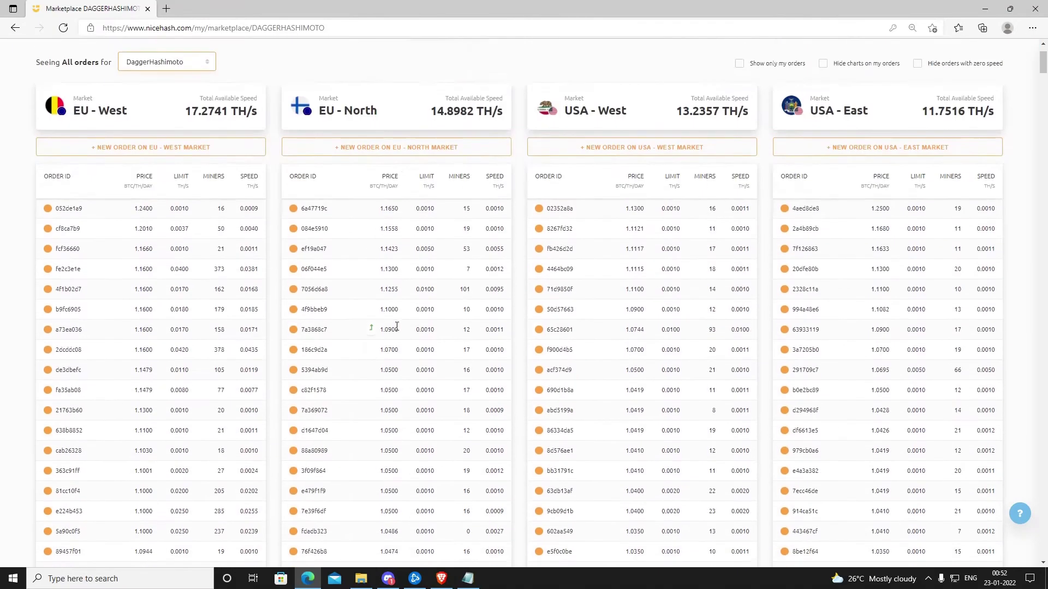
scroll(366, 386, down, 2)
scroll(365, 413, down, 20)
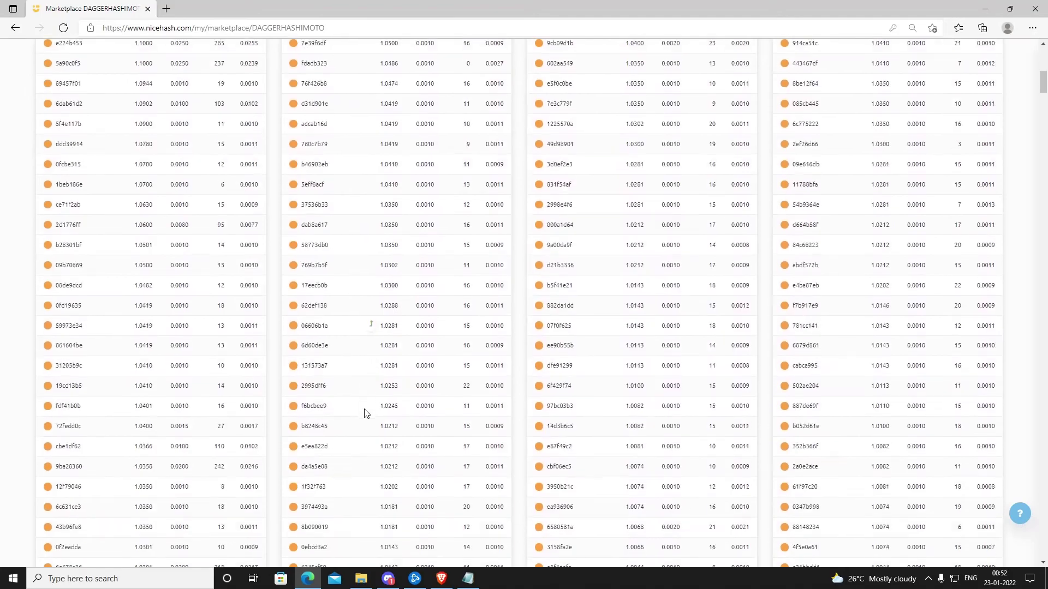
scroll(377, 391, up, 10)
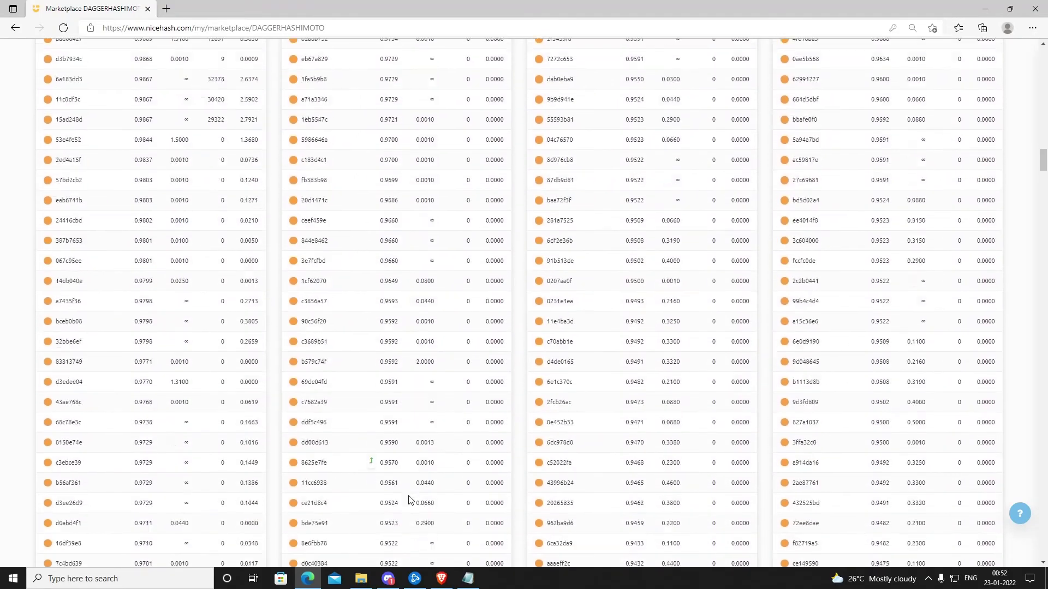
scroll(343, 173, up, 15)
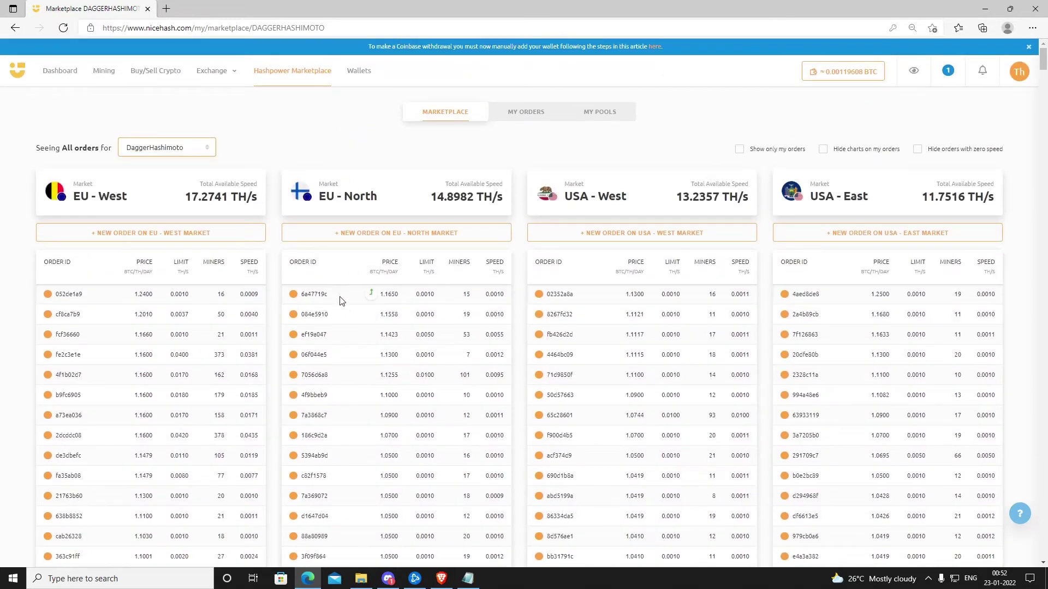
scroll(340, 301, down, 12)
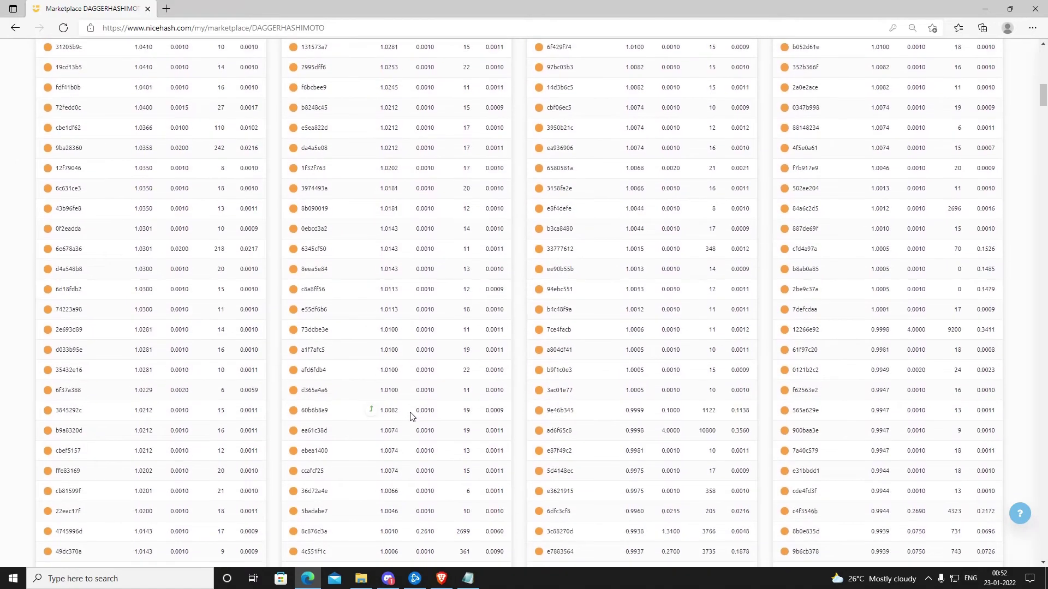
scroll(404, 411, down, 1)
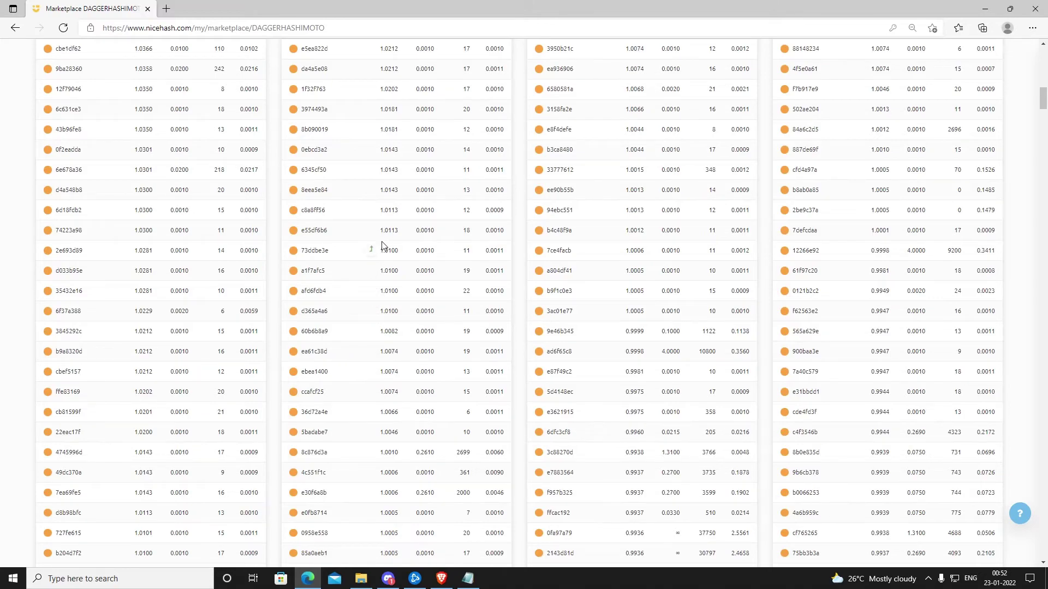
scroll(377, 225, up, 15)
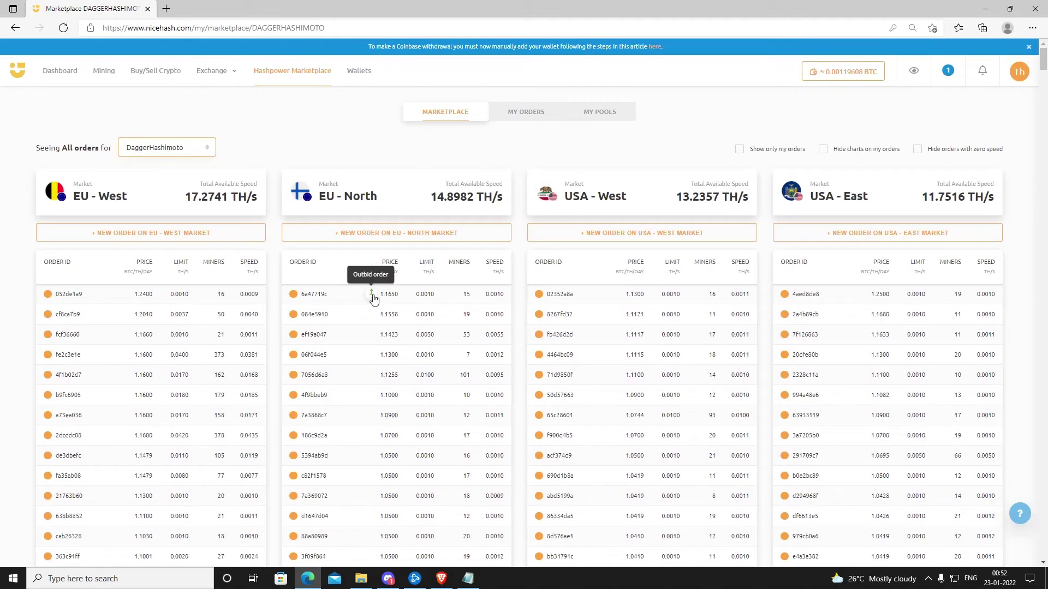
Scroll the DaggerHashimoto order lists to review the EU - North market.
scroll(370, 340, down, 5)
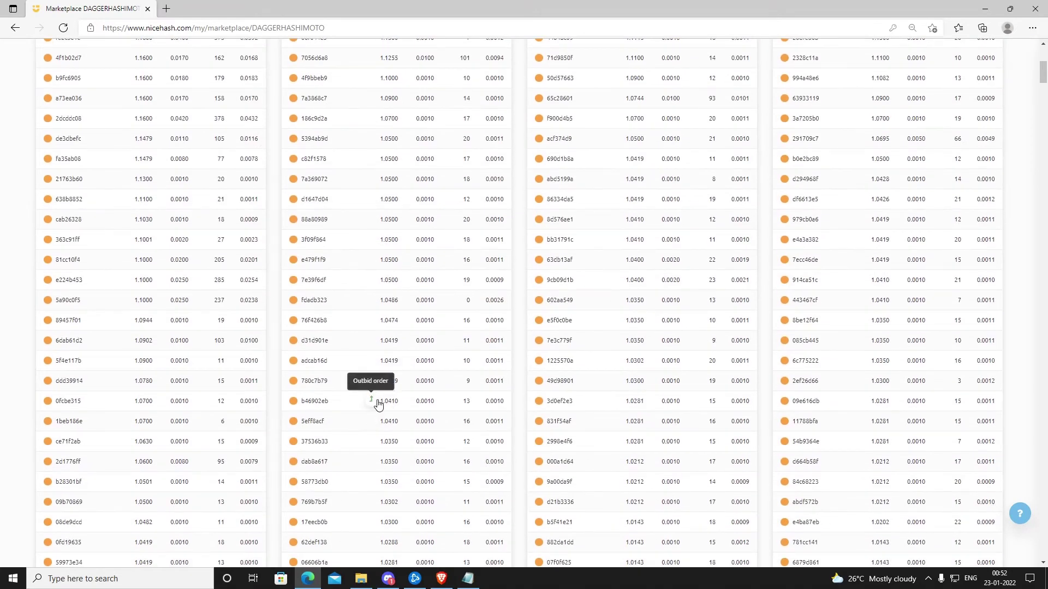
scroll(379, 404, down, 10)
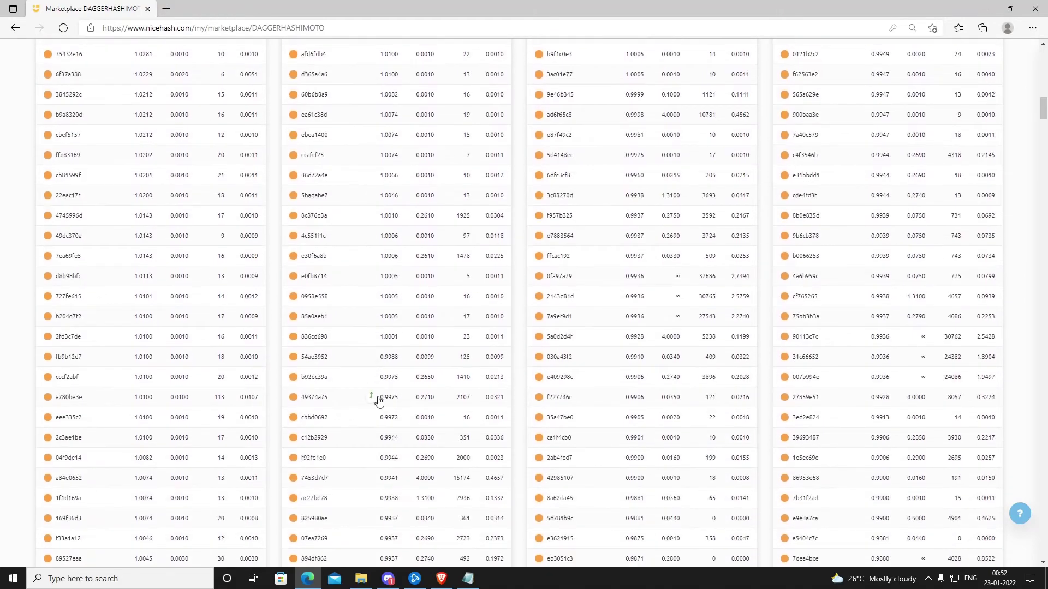
scroll(375, 355, down, 5)
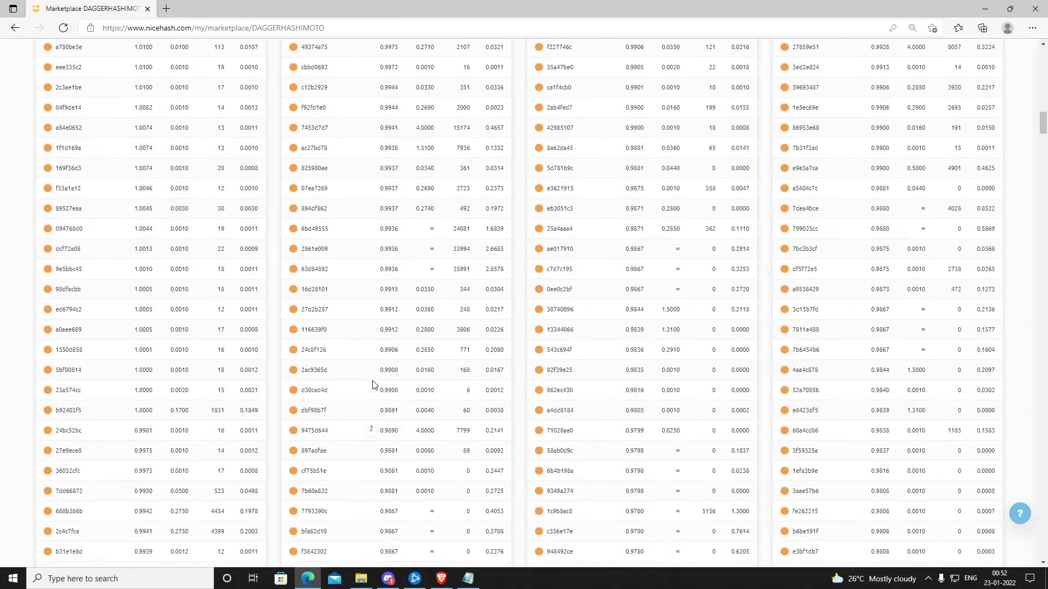
scroll(373, 385, up, 3)
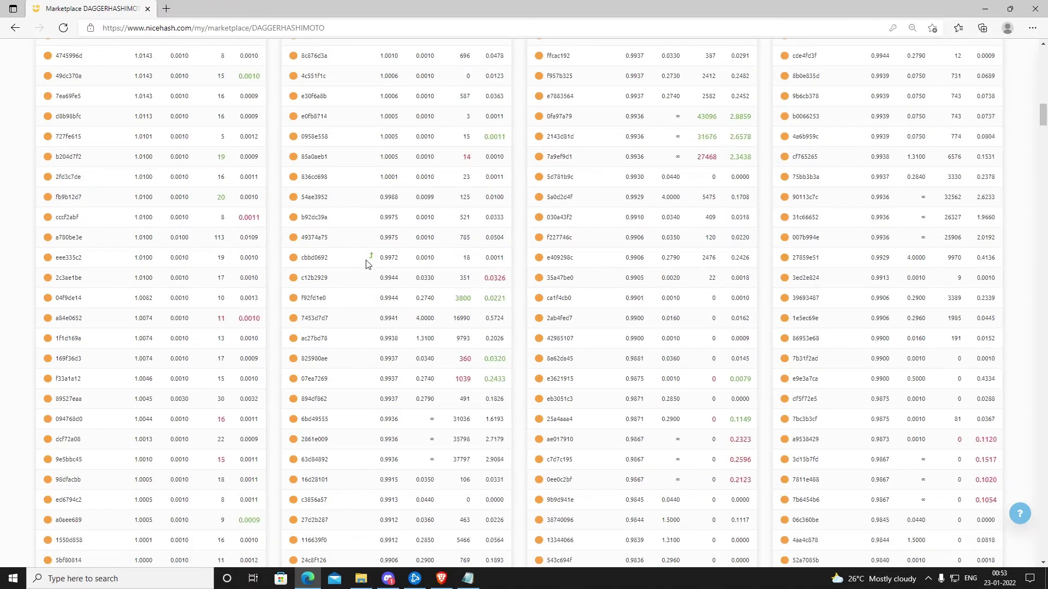
scroll(367, 264, up, 3)
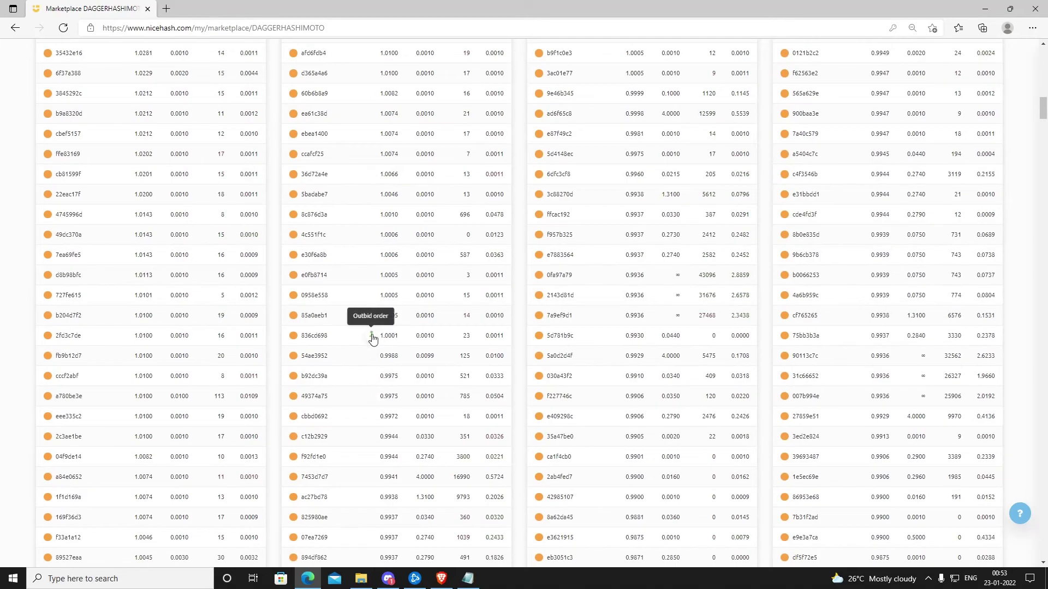
scroll(367, 341, up, 20)
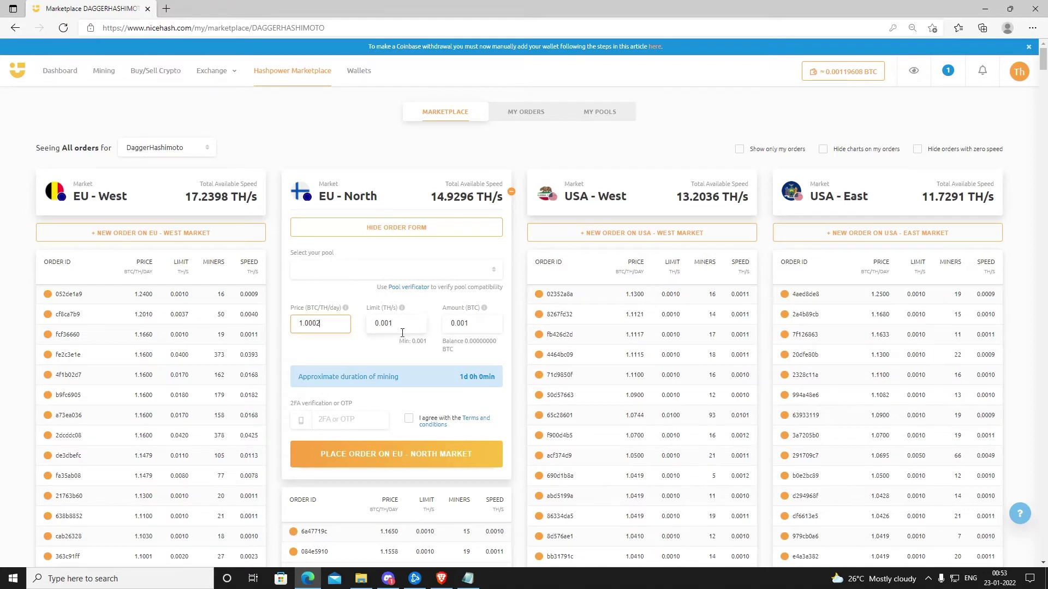
Set the EU - North order limit to 0.005 TH/s, giving about 0d 4h 48min of mining.
drag(396, 326, 390, 329)
key(Tab)
drag(459, 378, 497, 379)
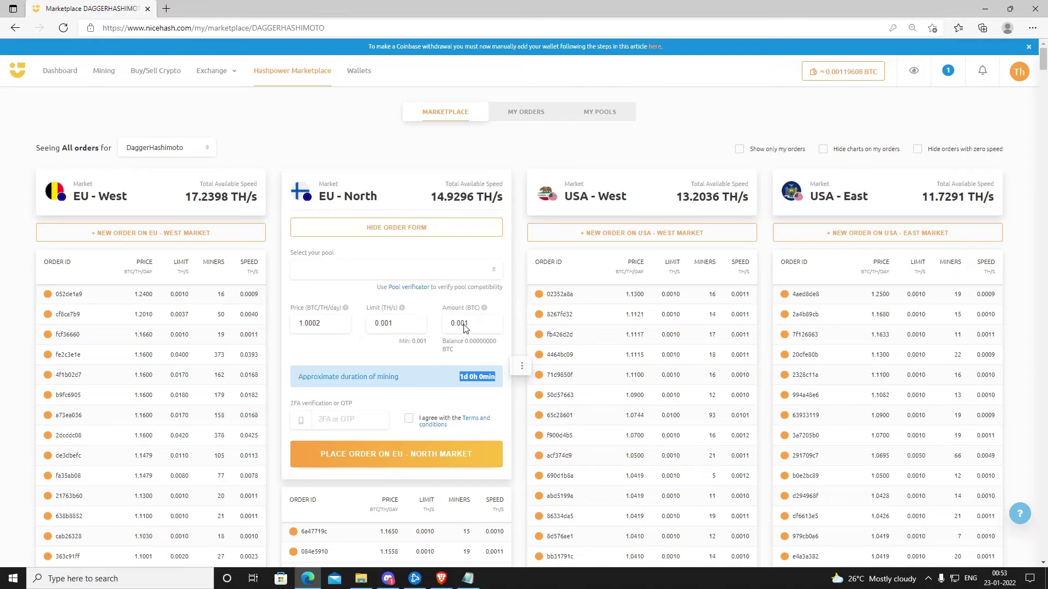
click(396, 331)
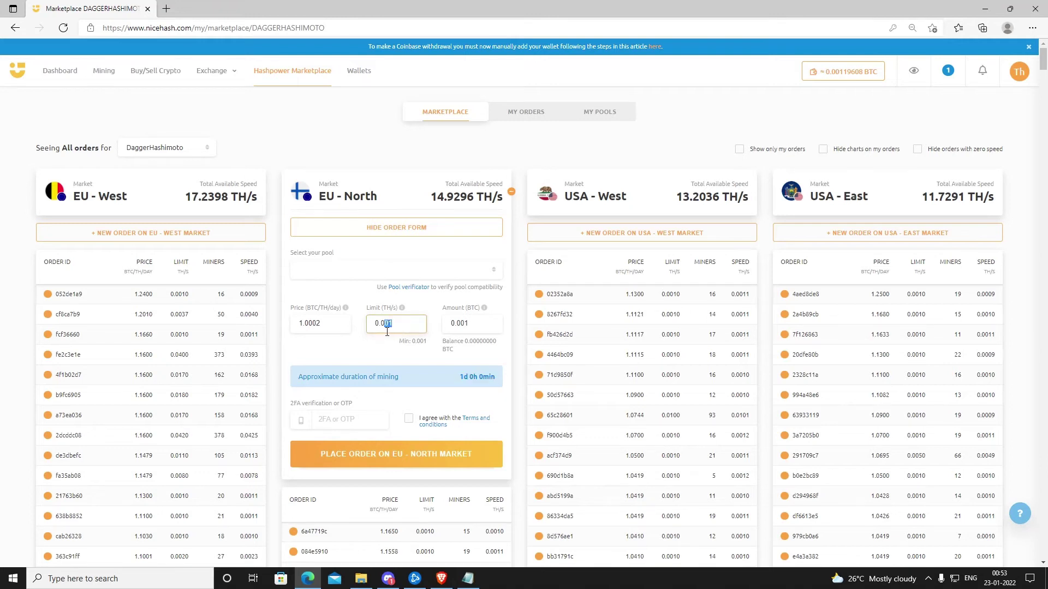
text(1)
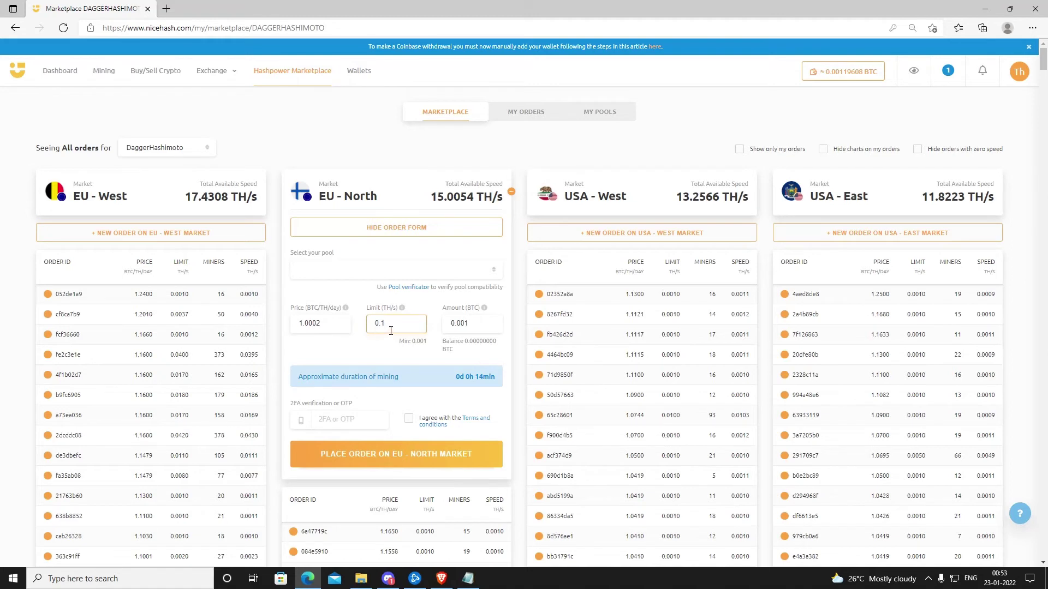
drag(384, 330, 330, 318)
text(1)
text(0)
text(.005)
scroll(393, 354, down, 2)
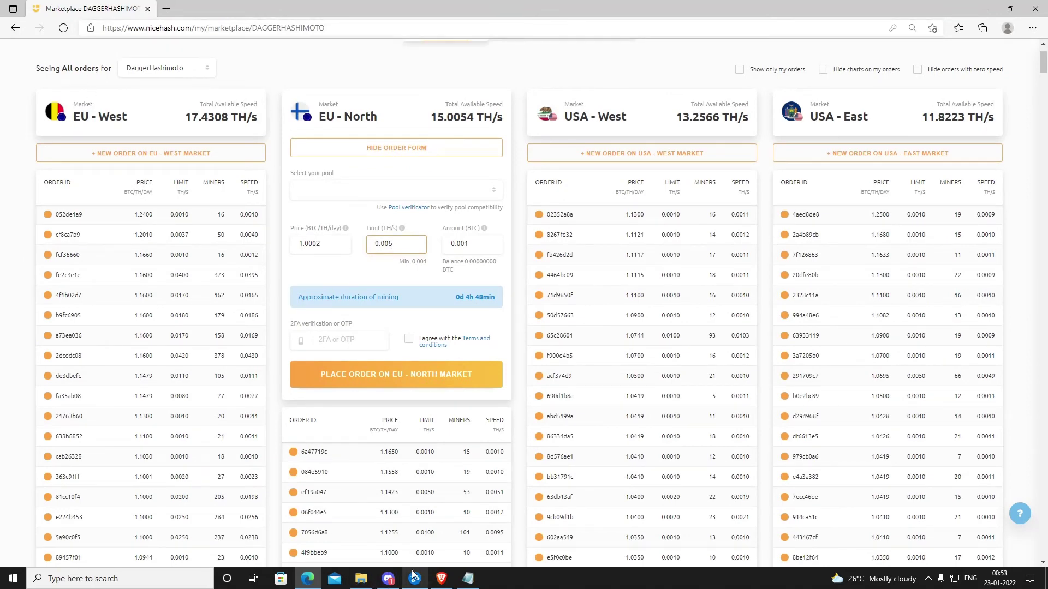
Change the 2CryptoCalc Ethereum hashrate to 5000 Mh/s, showing 0.07407 ETH ($173.45) per day.
click(444, 579)
scroll(349, 300, up, 10)
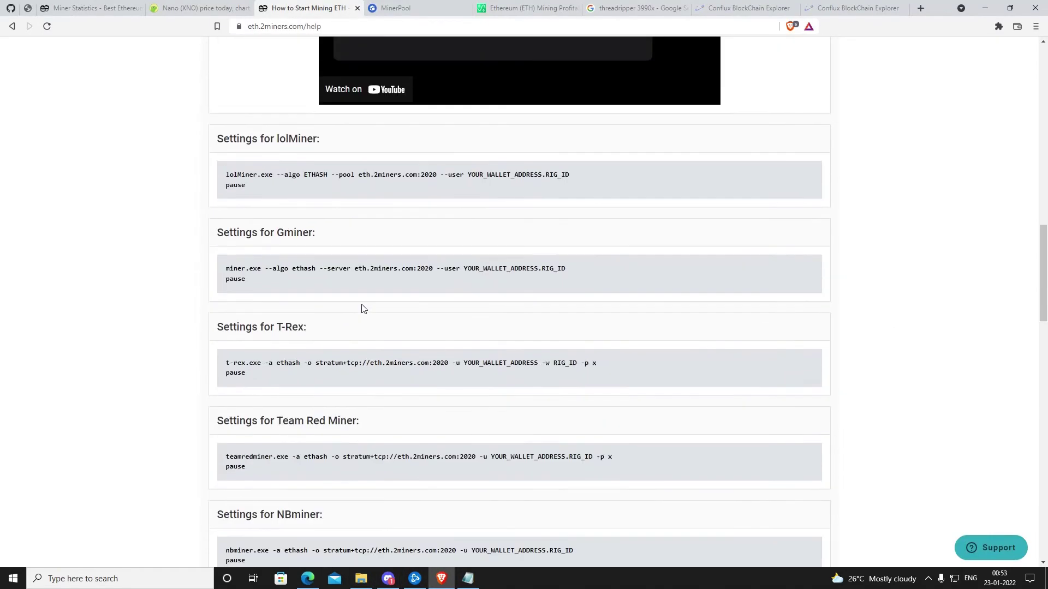
click(521, 8)
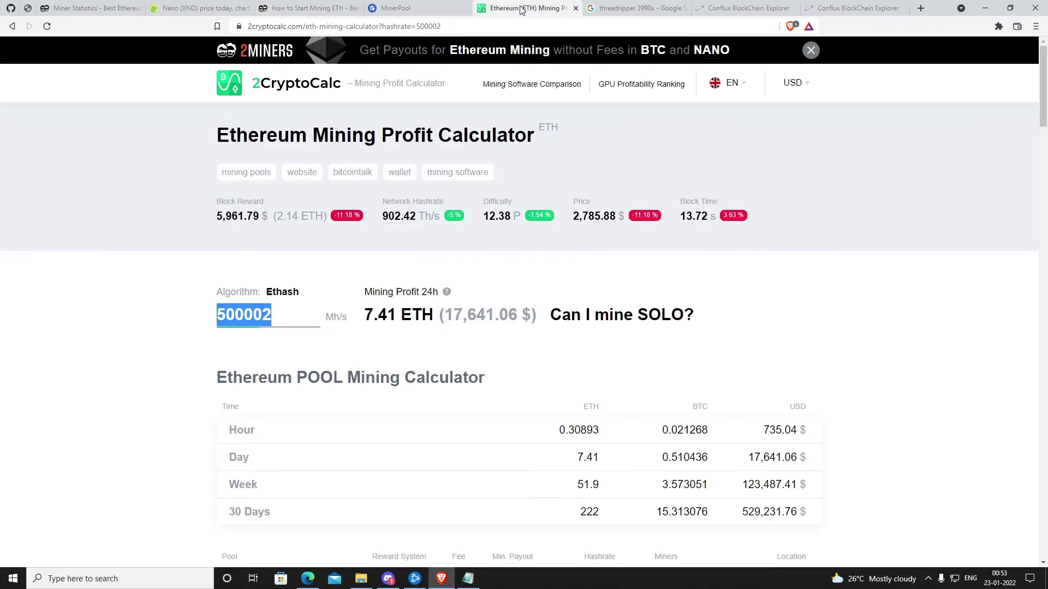
click(295, 325)
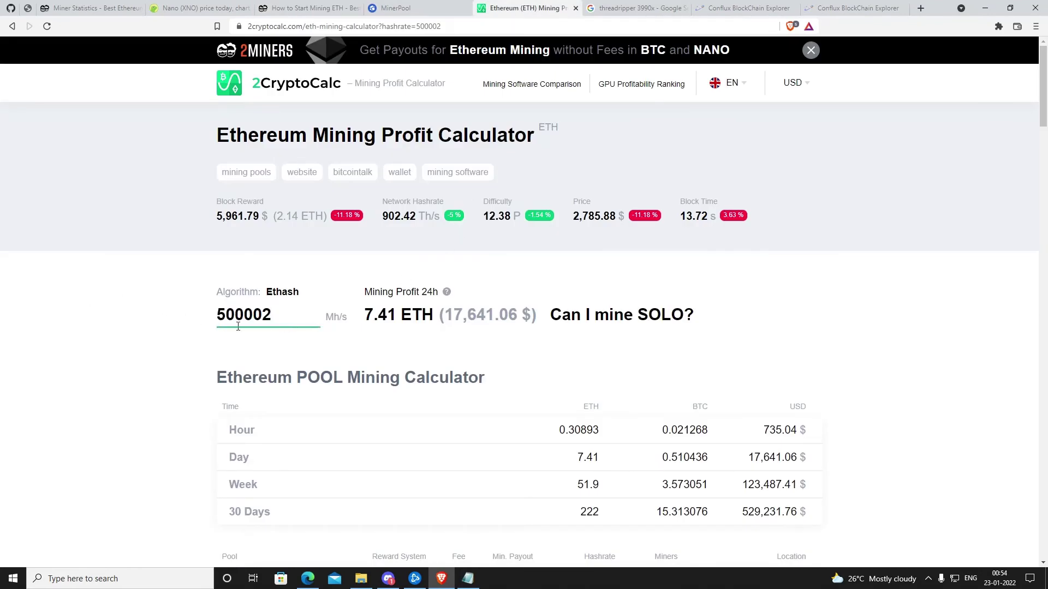
key(BackSpace)
key(BackSpace)
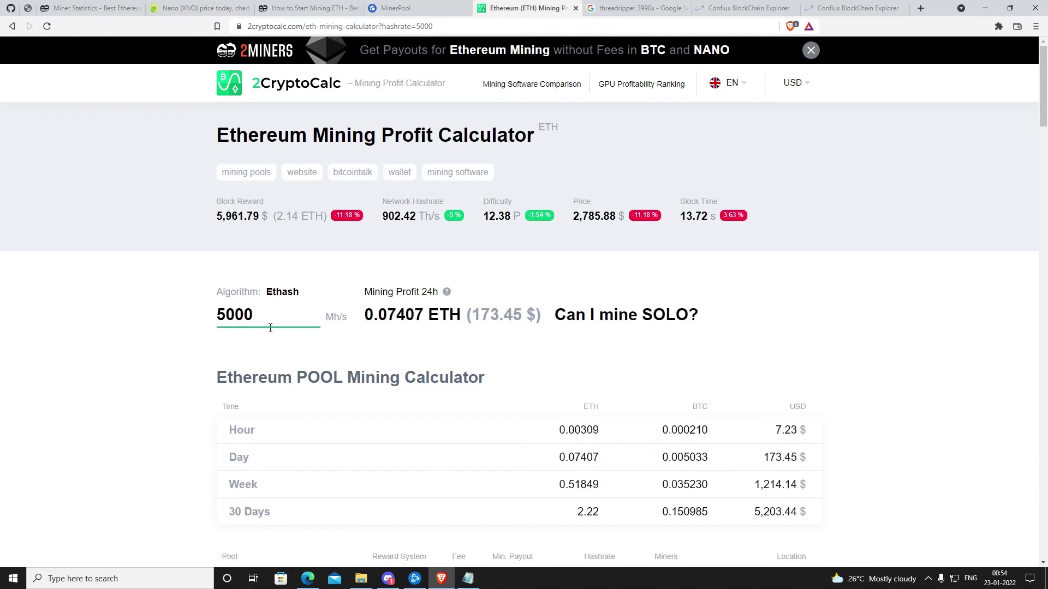
scroll(269, 331, down, 1)
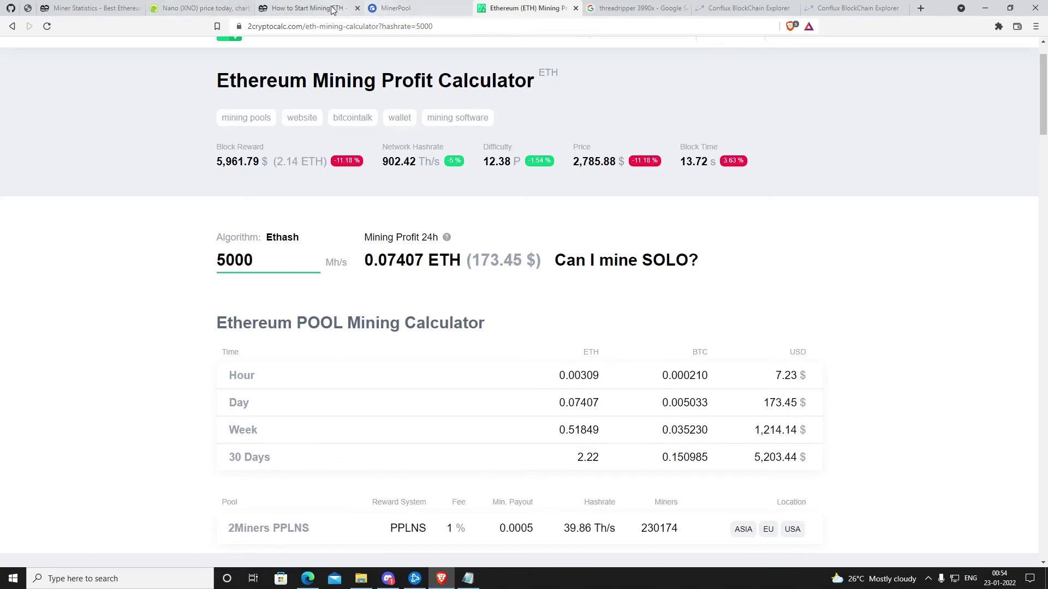
Launch Windows Calculator and place it beside the NiceHash order form.
click(308, 578)
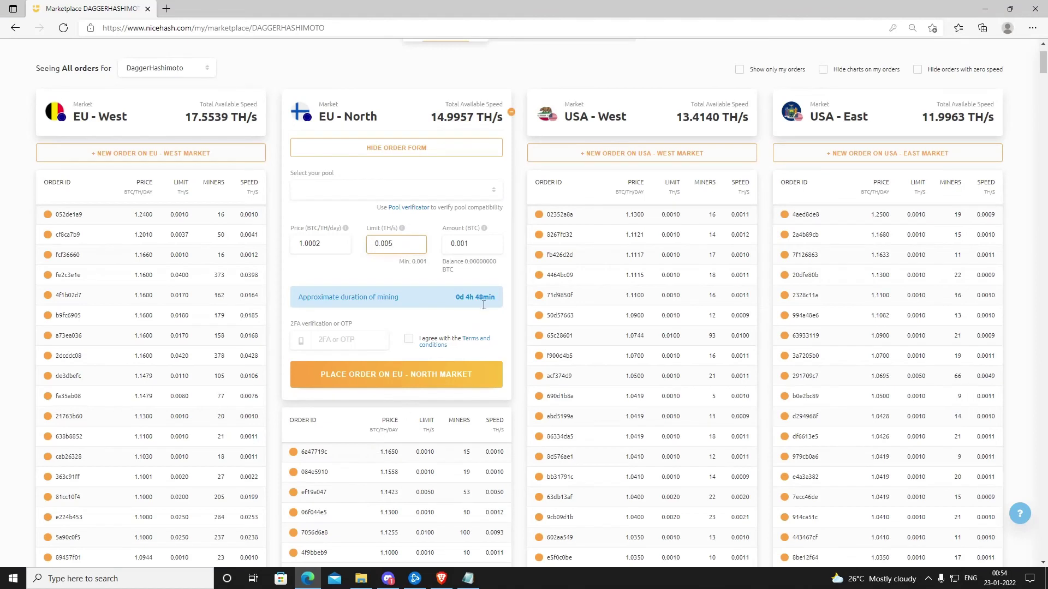
click(109, 579)
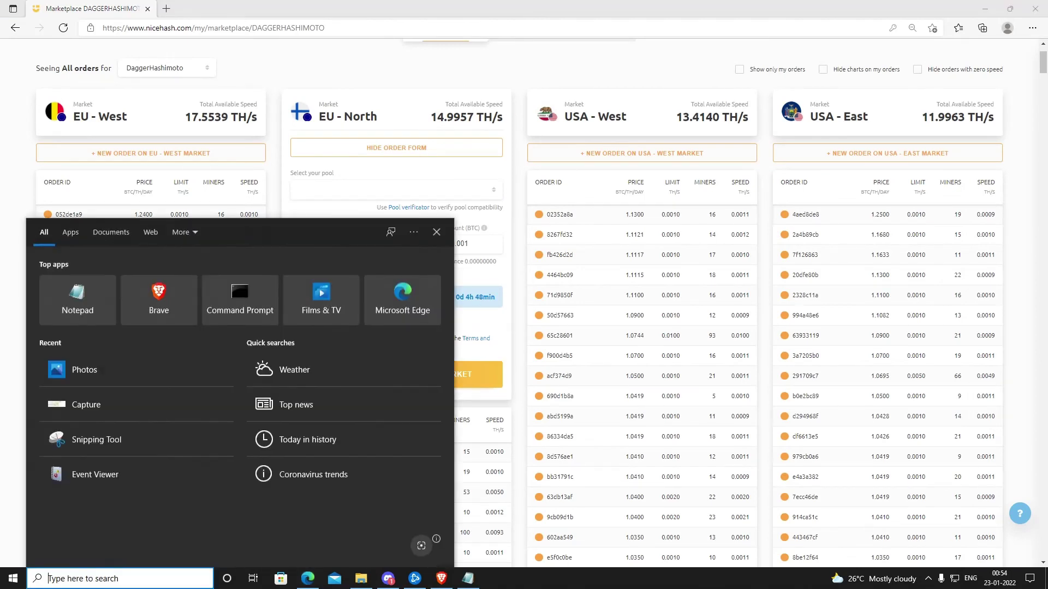
text(calculat)
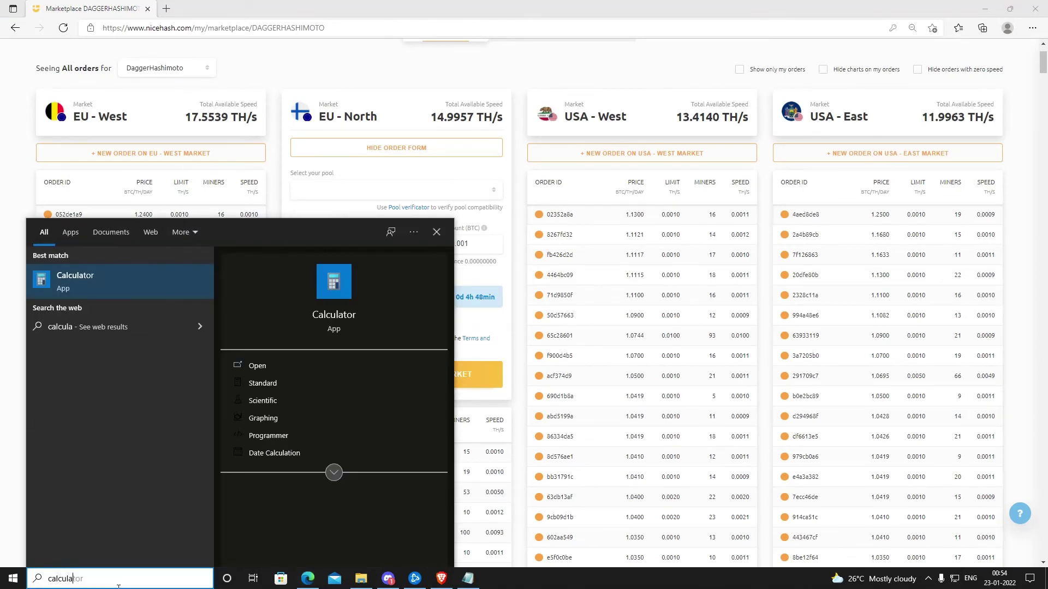
click(54, 291)
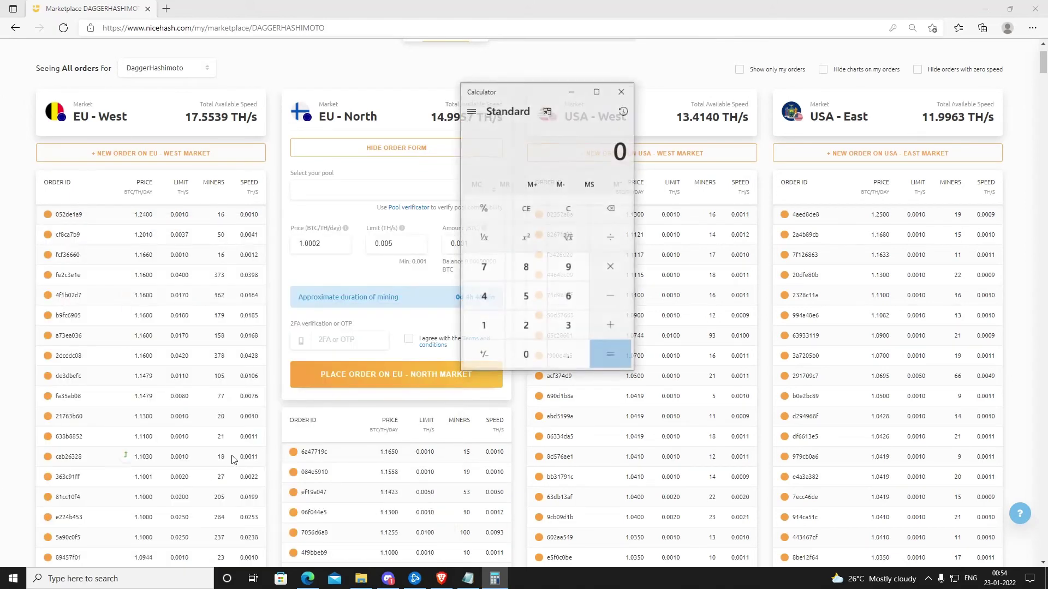
drag(534, 94, 765, 82)
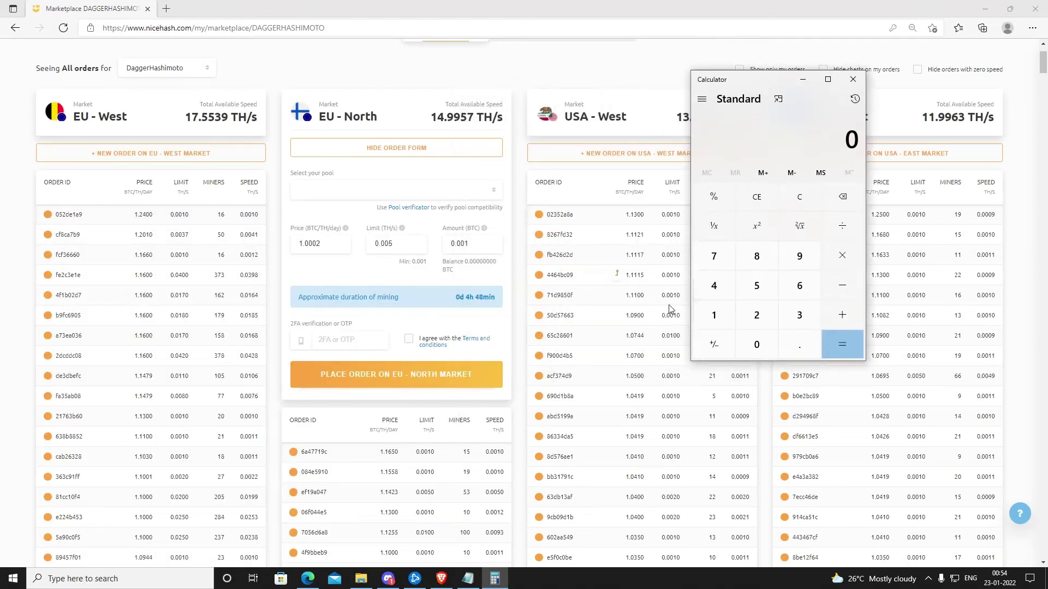
Calculate 7.4 × 4.5 in Calculator, getting 33.3.
click(714, 256)
click(799, 344)
click(714, 285)
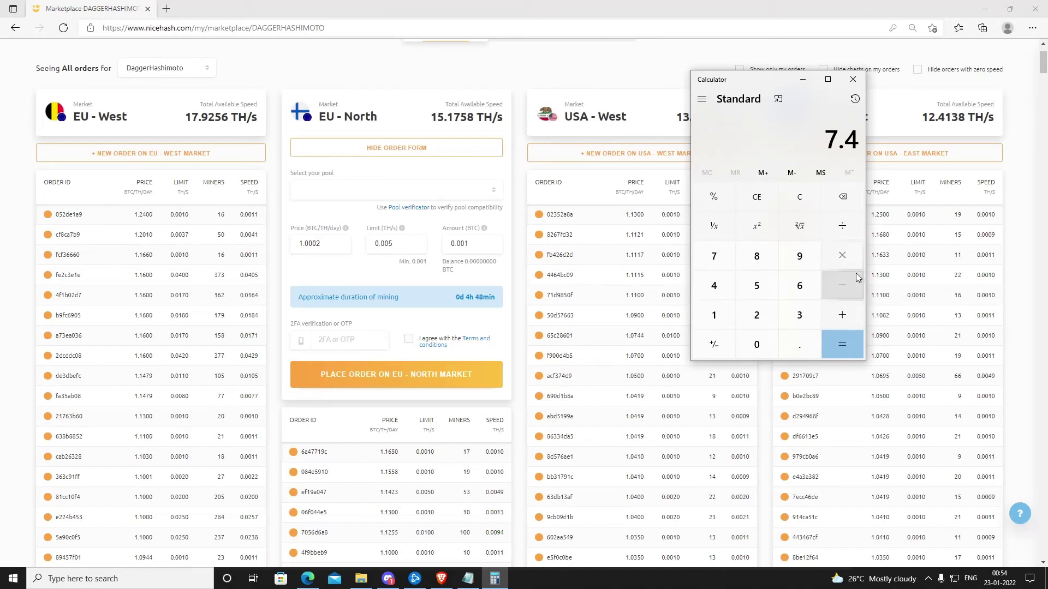
click(842, 256)
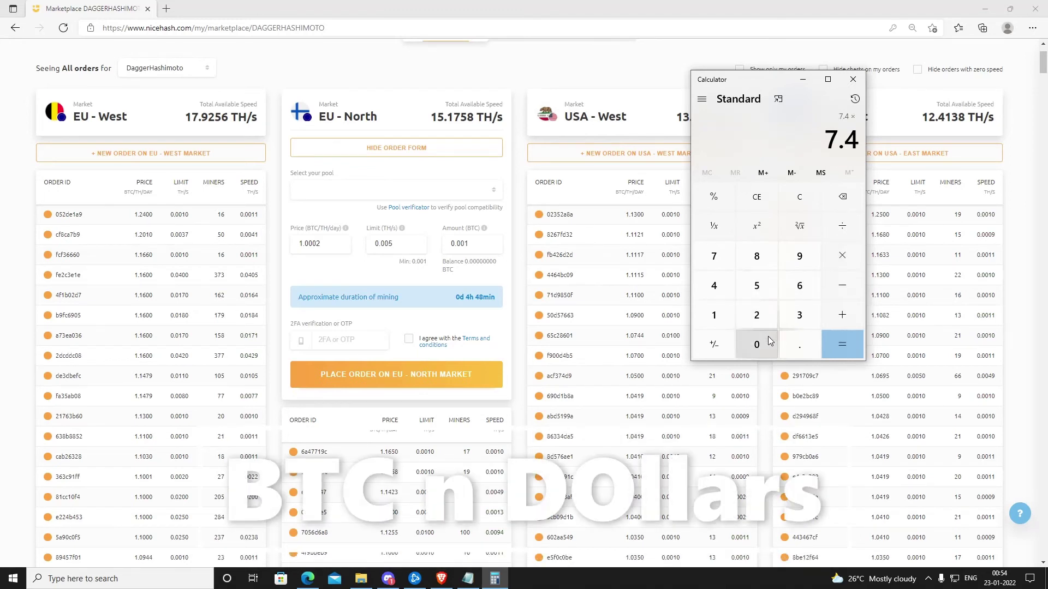
click(725, 291)
click(792, 349)
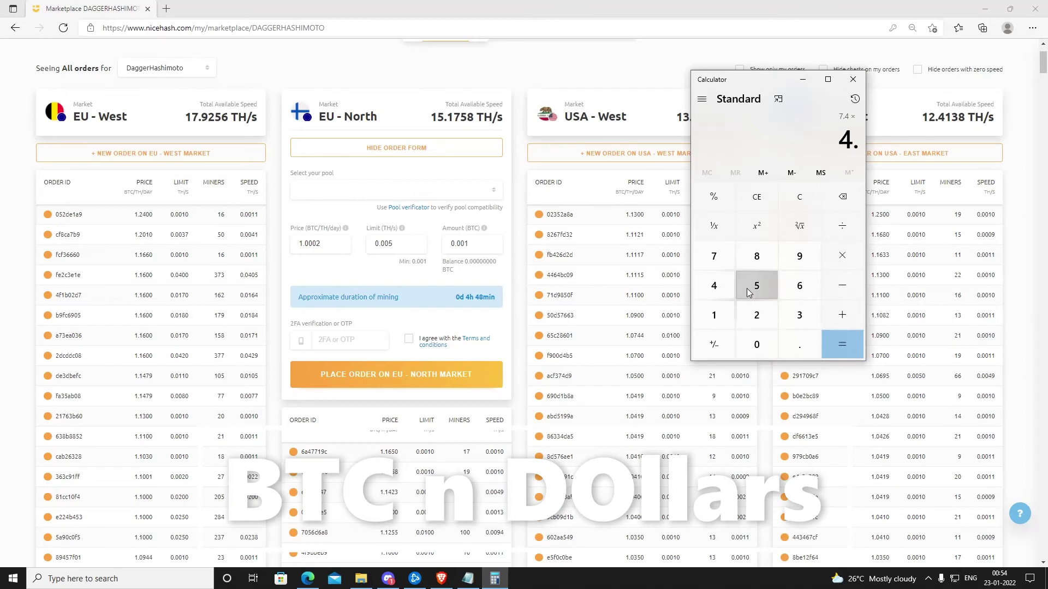
click(755, 286)
click(841, 345)
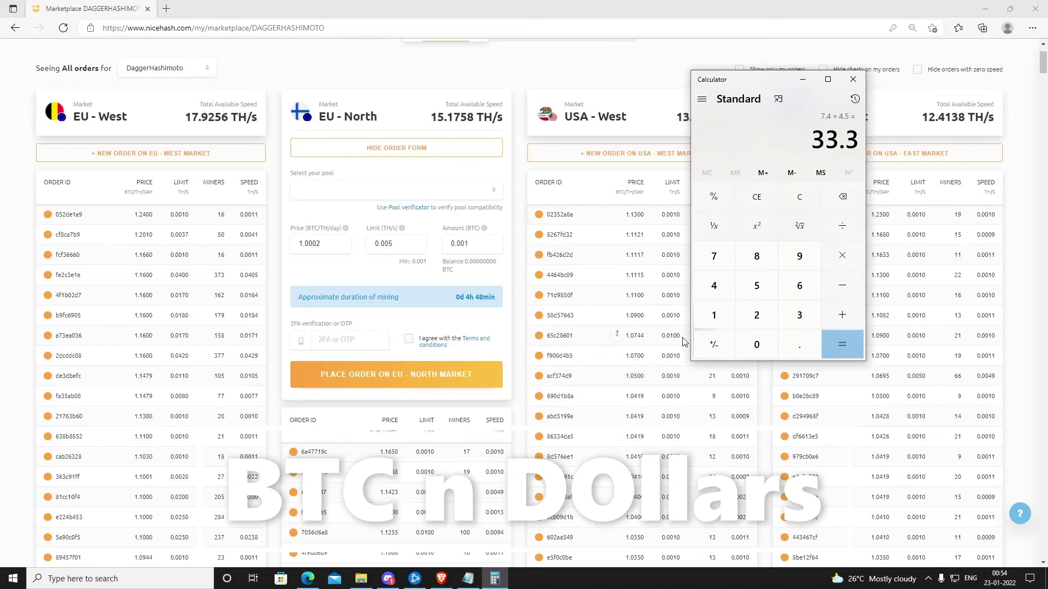
Search CoinGecko for 'btc' and open the Bitcoin coin page.
click(442, 578)
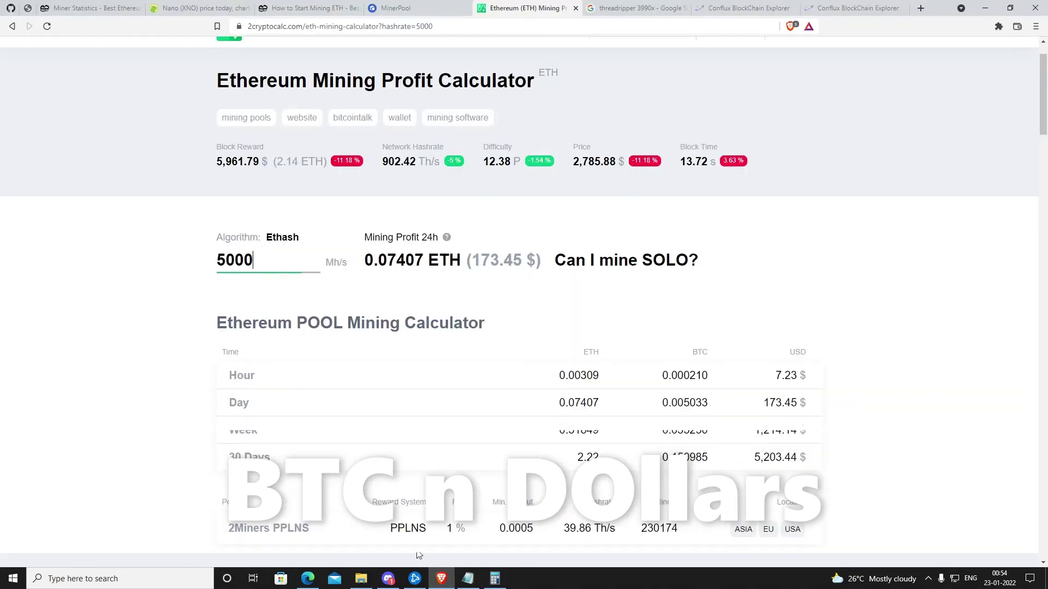
click(189, 12)
scroll(445, 316, up, 5)
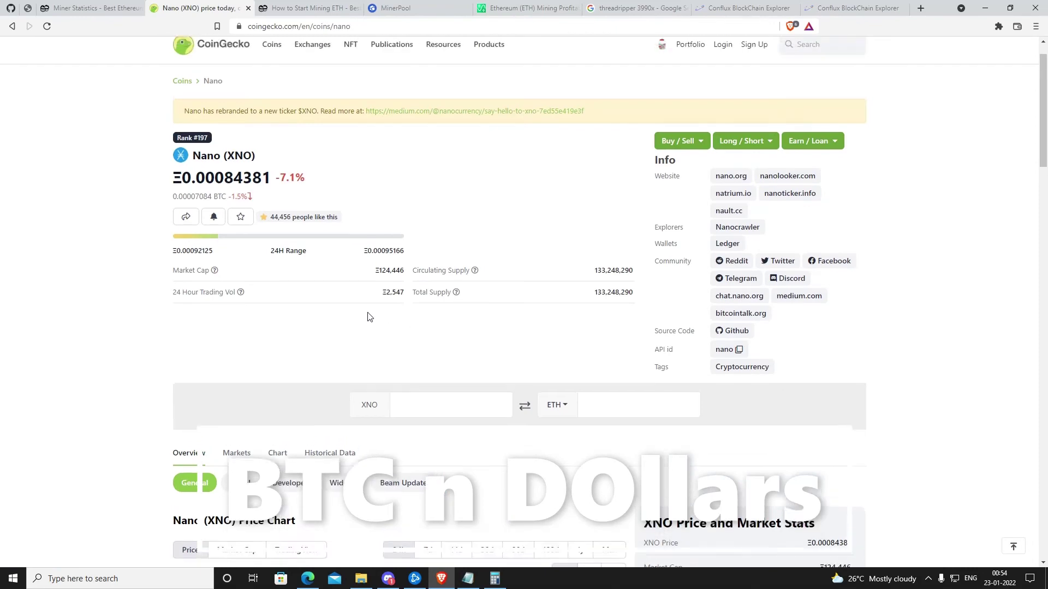
mouse_move(278, 102)
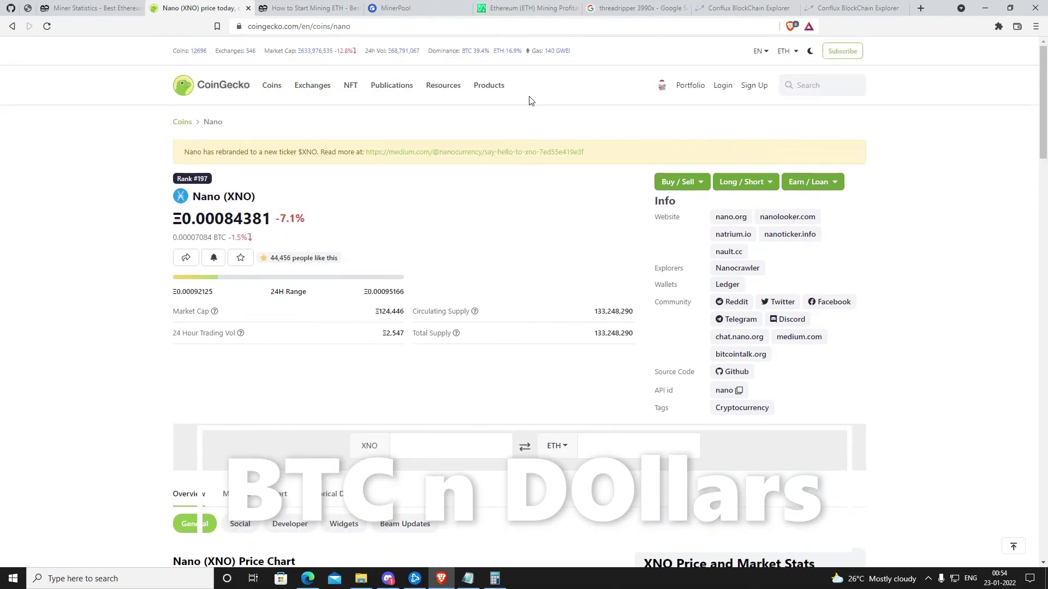
click(815, 92)
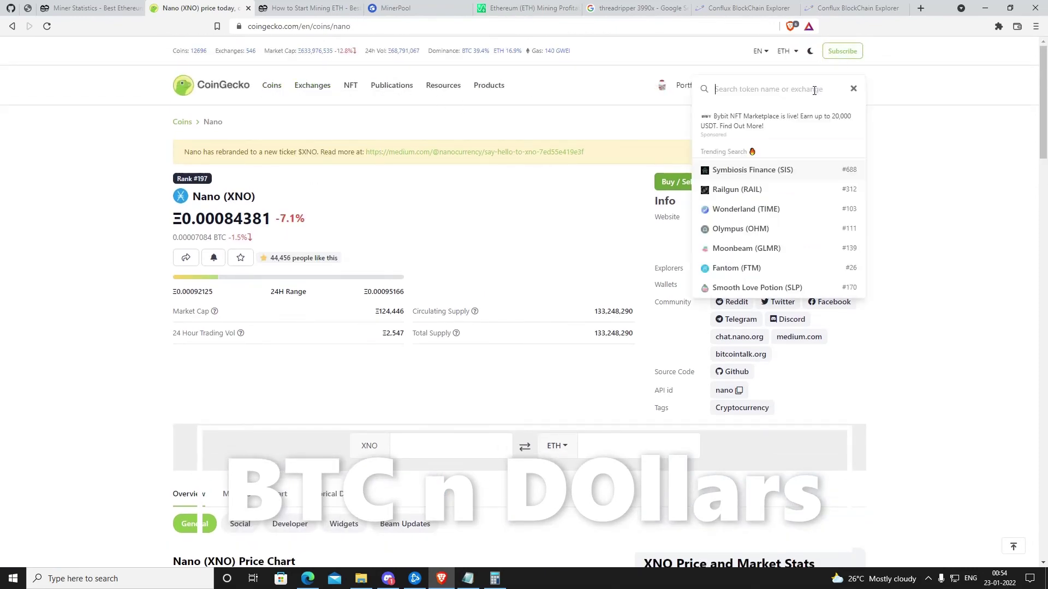
text(btc)
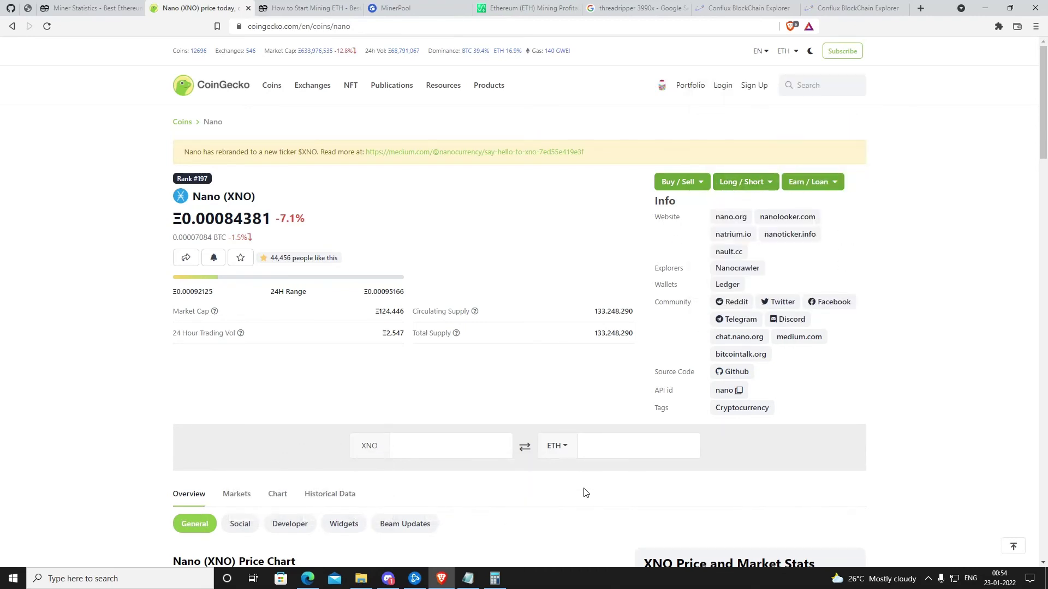
click(812, 96)
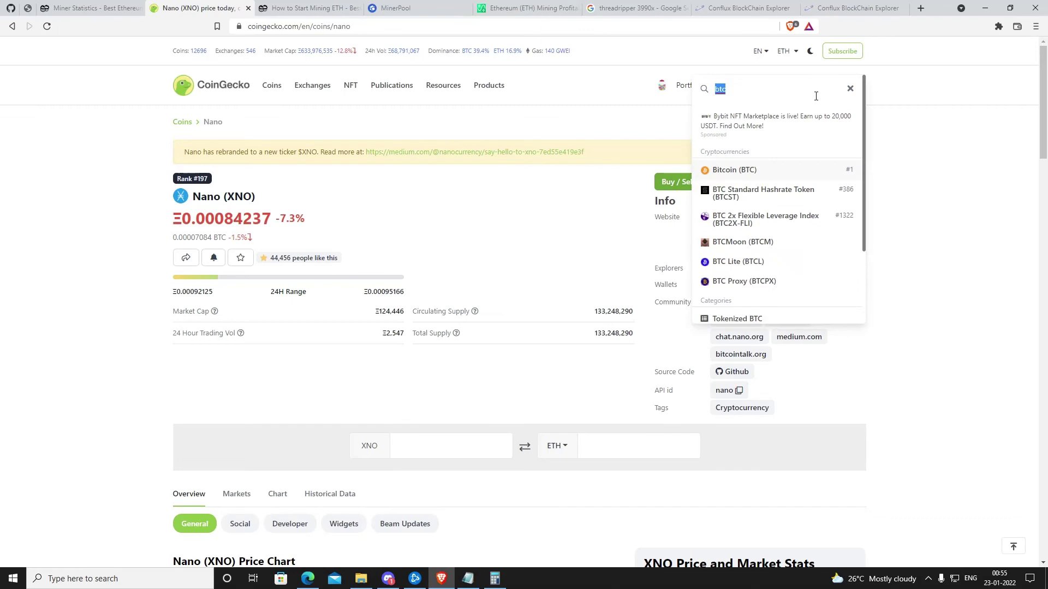
click(726, 179)
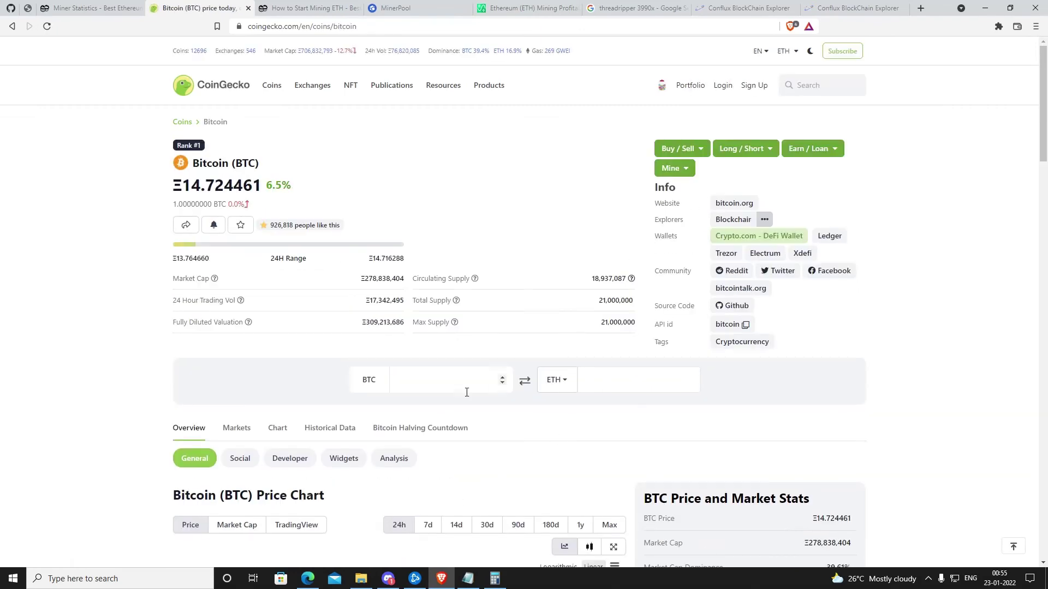
Convert 0.001 BTC to US Dollar (34.50425 USD) in the Bitcoin converter.
click(460, 391)
text(0.1)
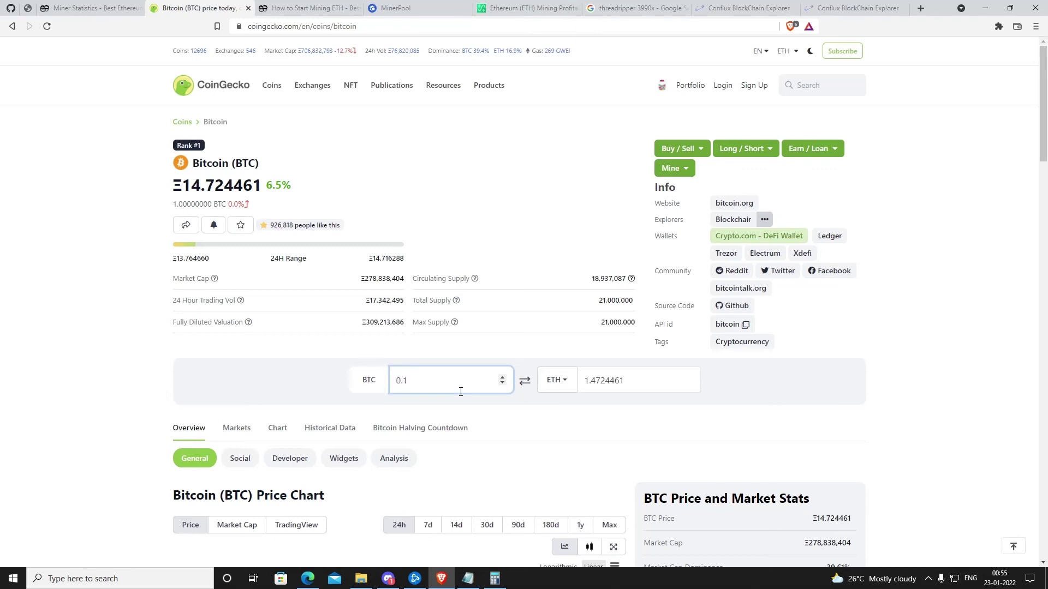
key(BackSpace)
text(01)
click(557, 380)
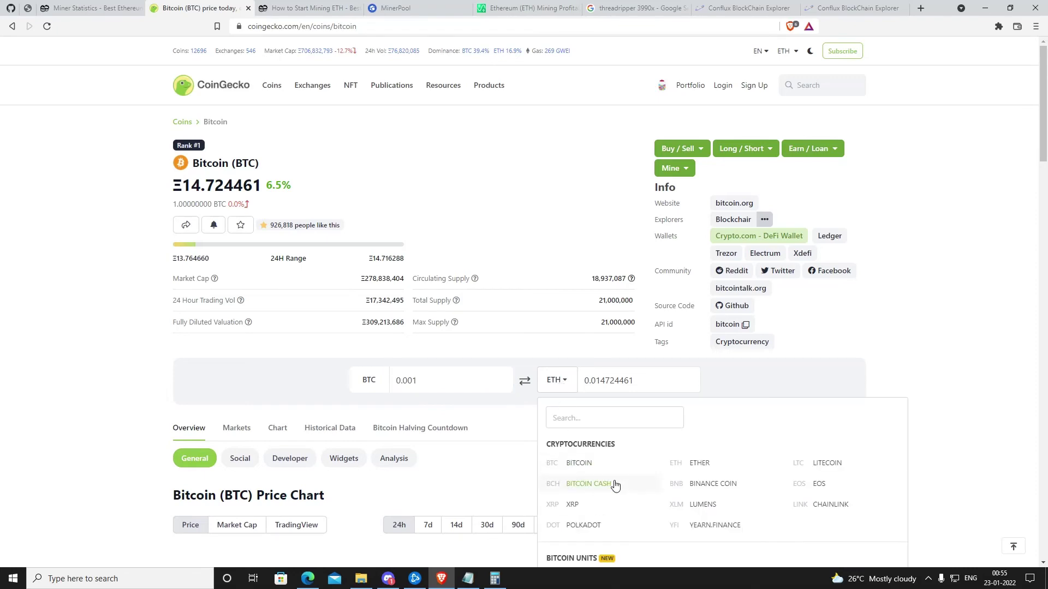
scroll(766, 511, down, 1)
scroll(766, 511, down, 4)
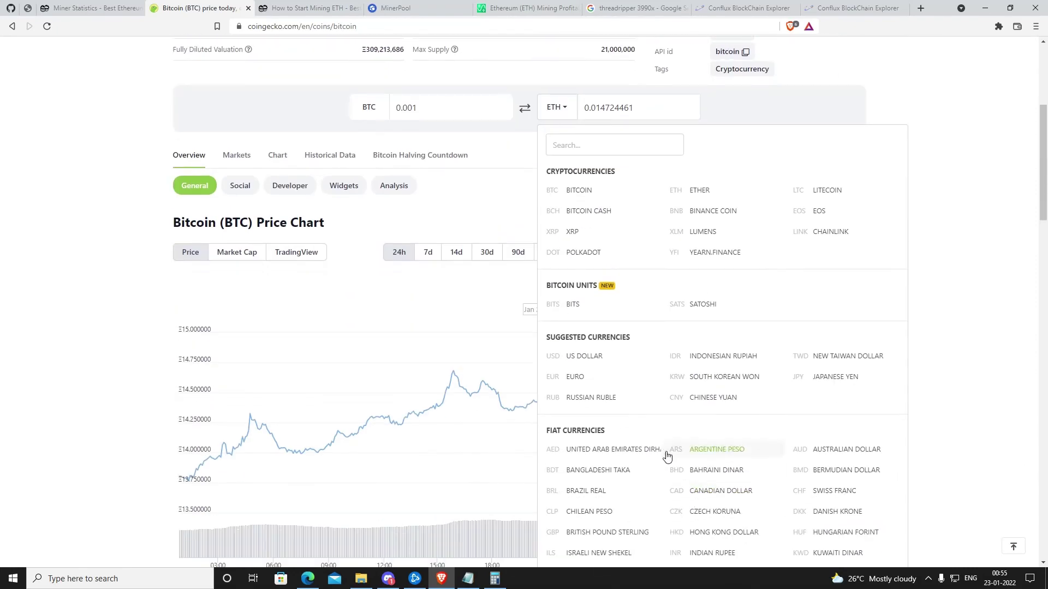
click(600, 360)
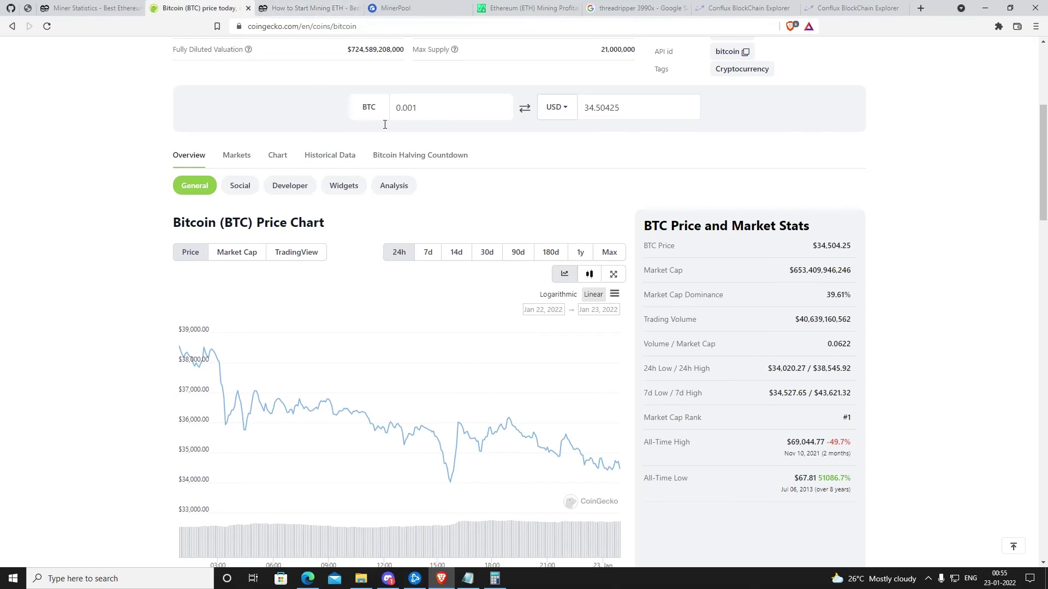
scroll(453, 186, up, 2)
scroll(453, 185, up, 1)
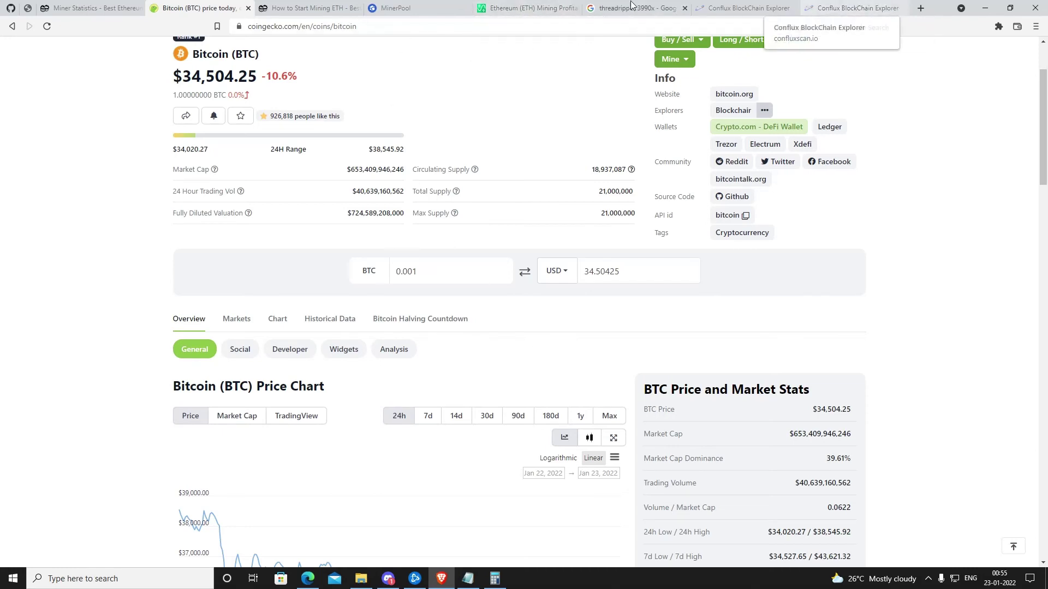
click(524, 8)
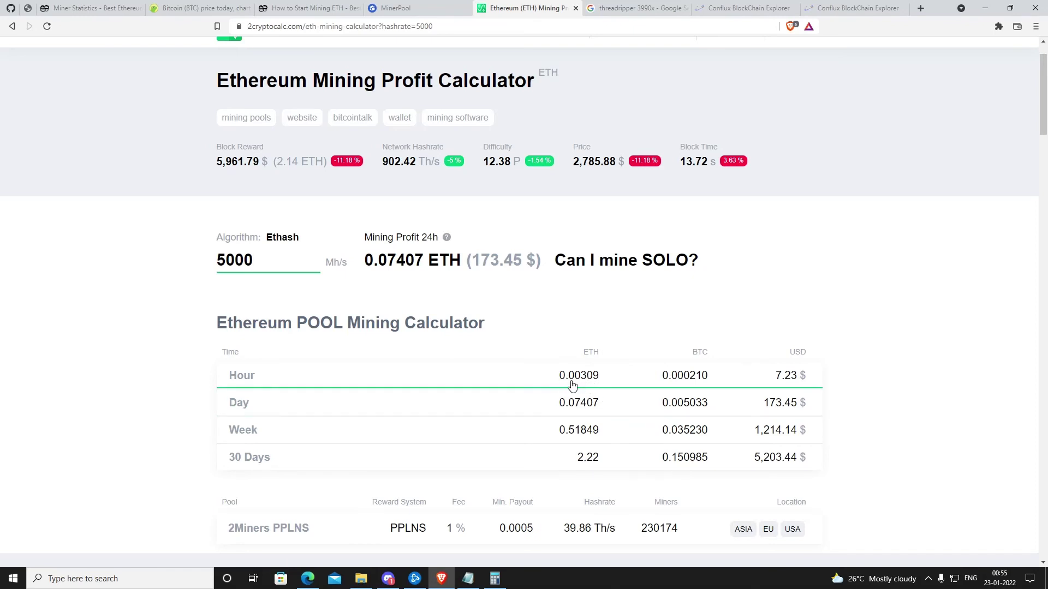
Go back to the 2CryptoCalc Ethereum calculator and review its current results.
click(212, 9)
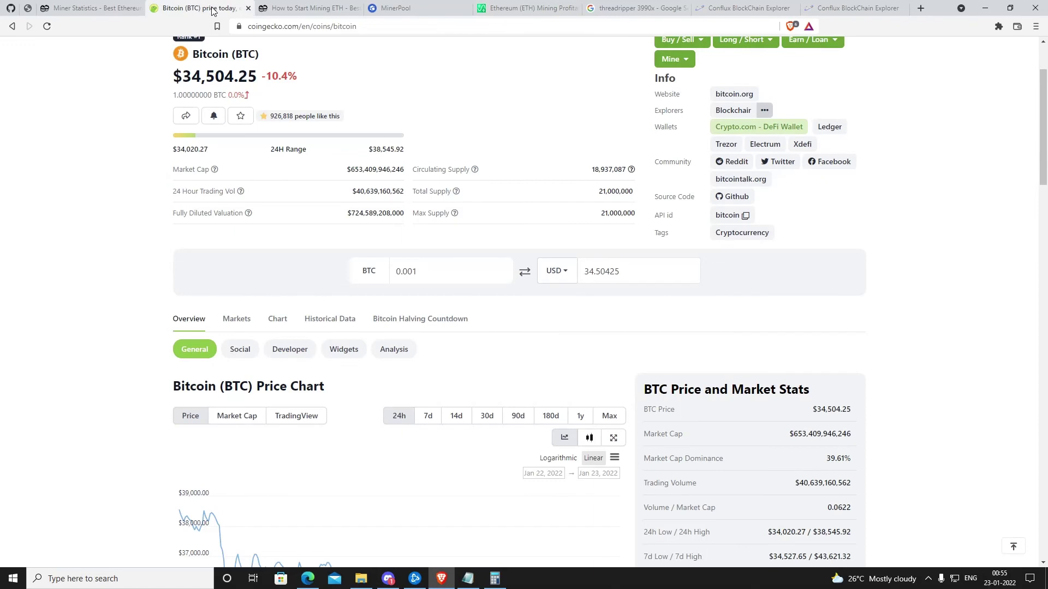
click(532, 13)
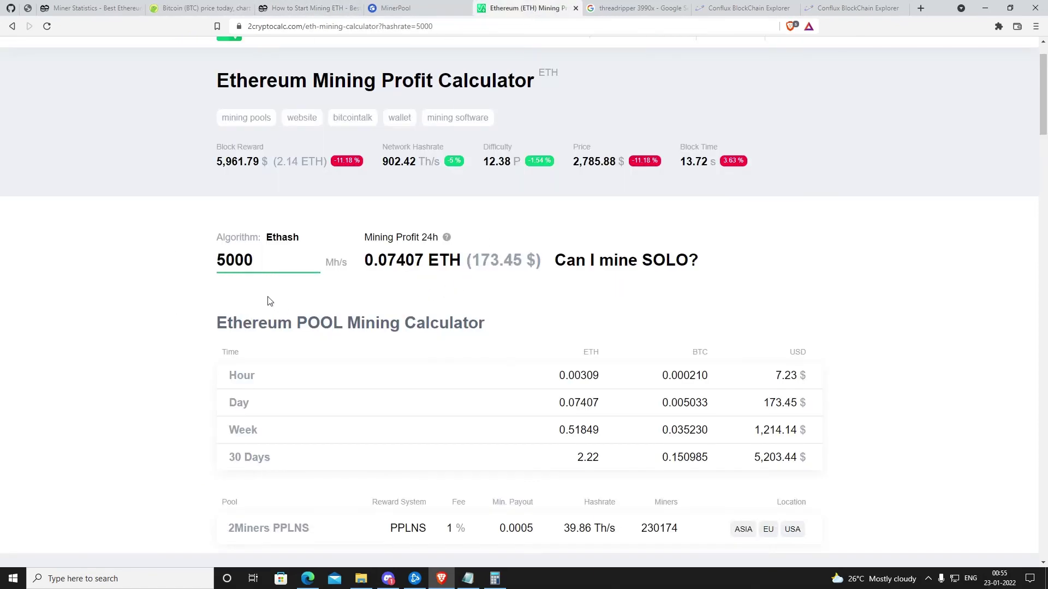
scroll(284, 295, down, 5)
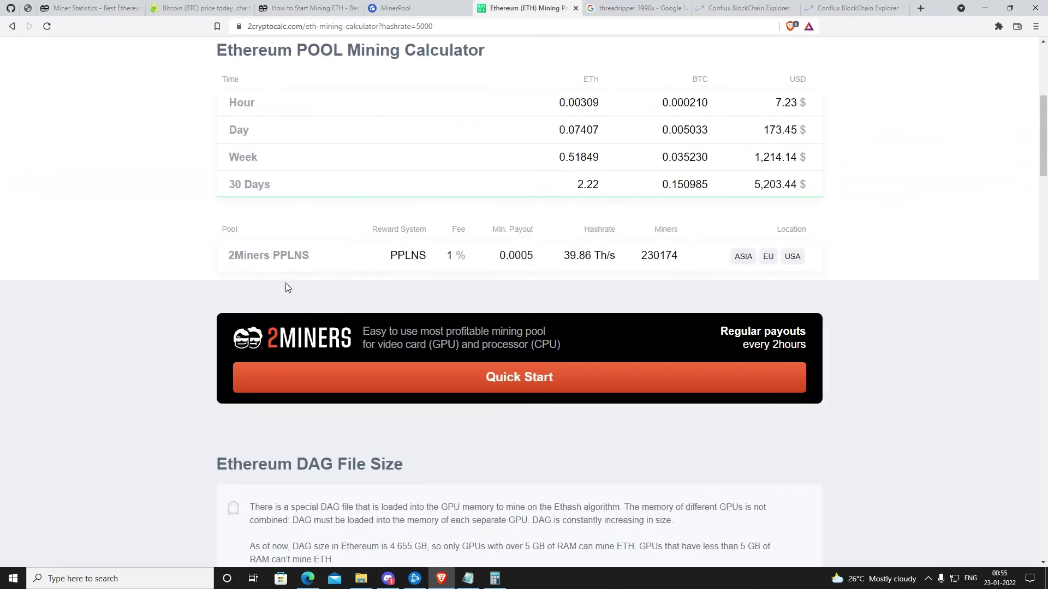
scroll(267, 182, up, 4)
scroll(271, 210, down, 15)
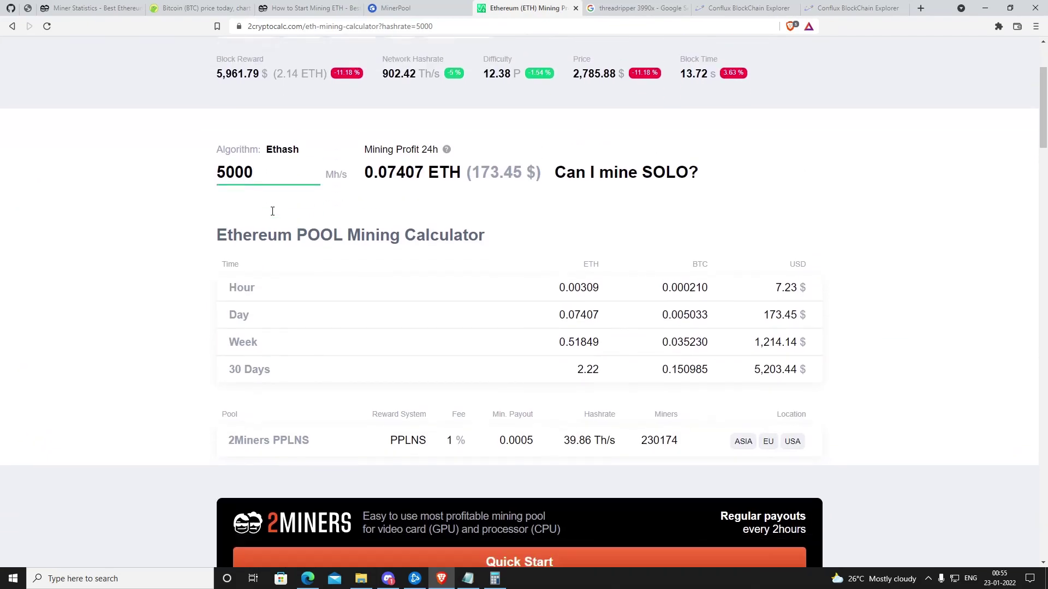
scroll(279, 236, down, 4)
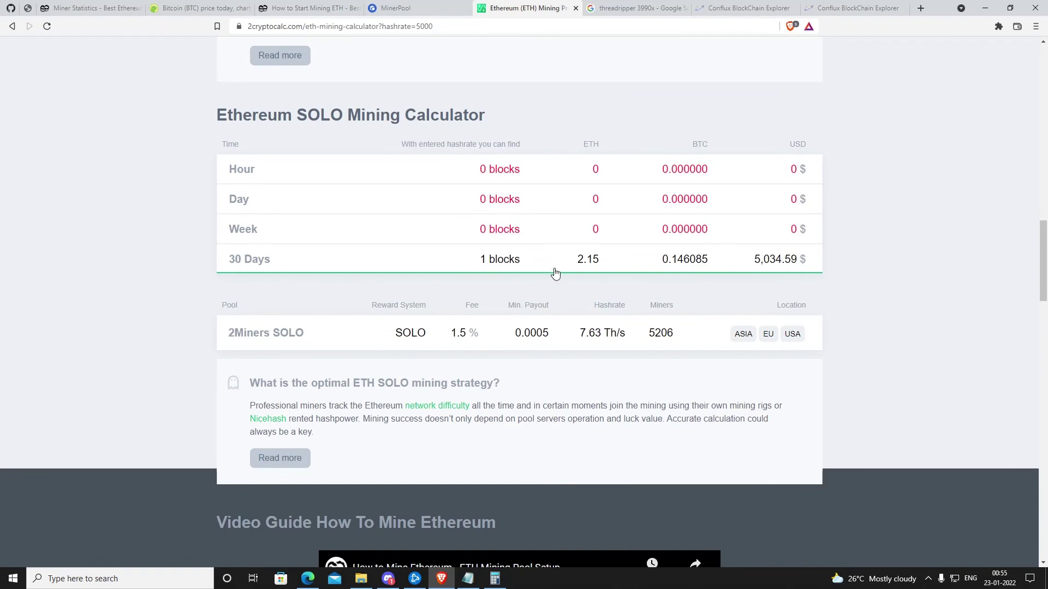
scroll(622, 267, up, 19)
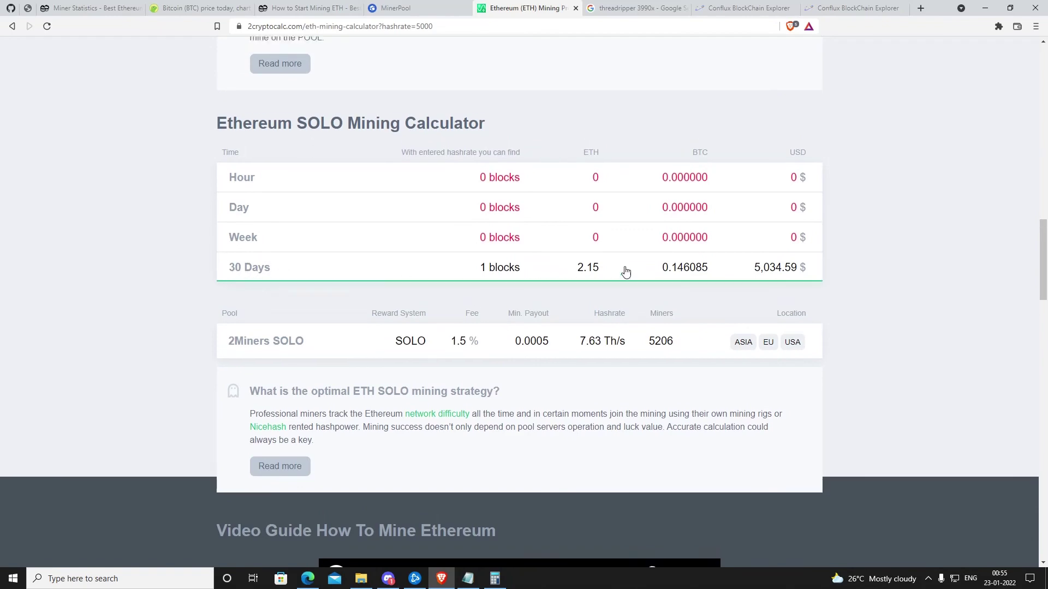
Replace the hashrate with 100000 Mh/s and review POOL and SOLO results, 1.48 ETH daily.
key(ctrl+a)
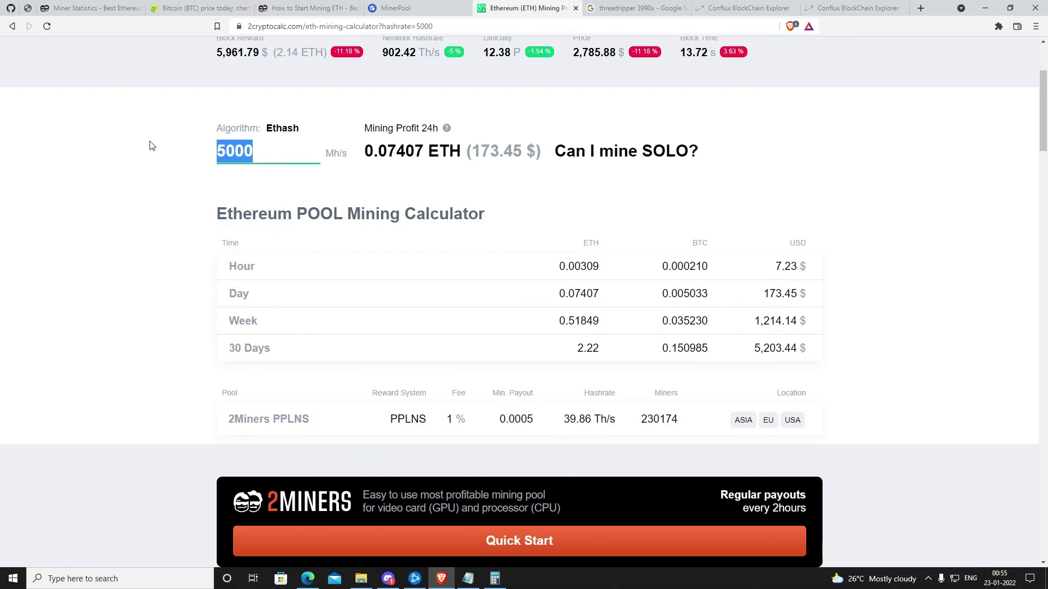
text(10000)
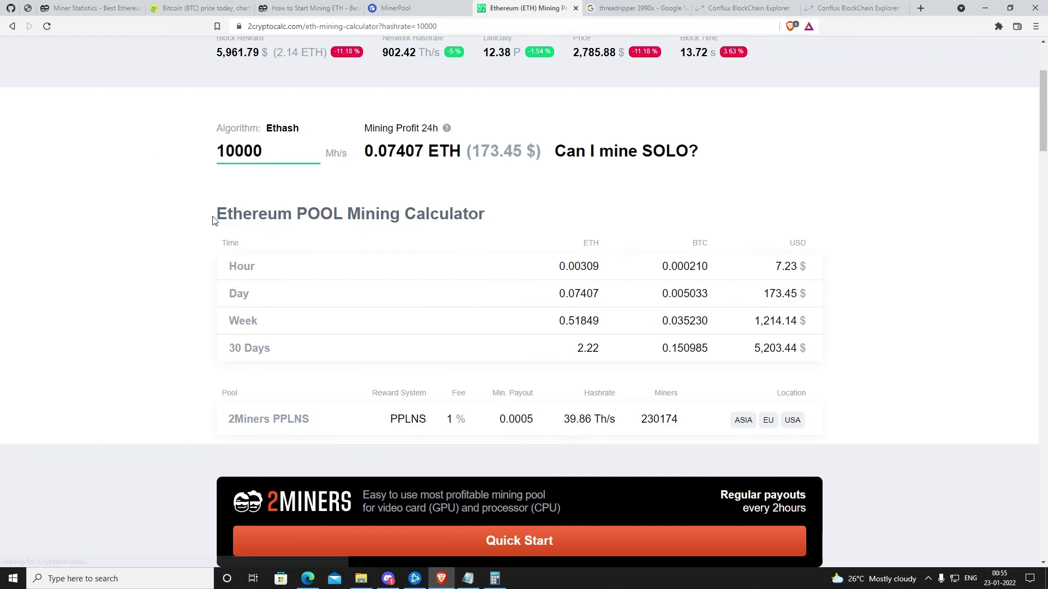
scroll(227, 221, down, 18)
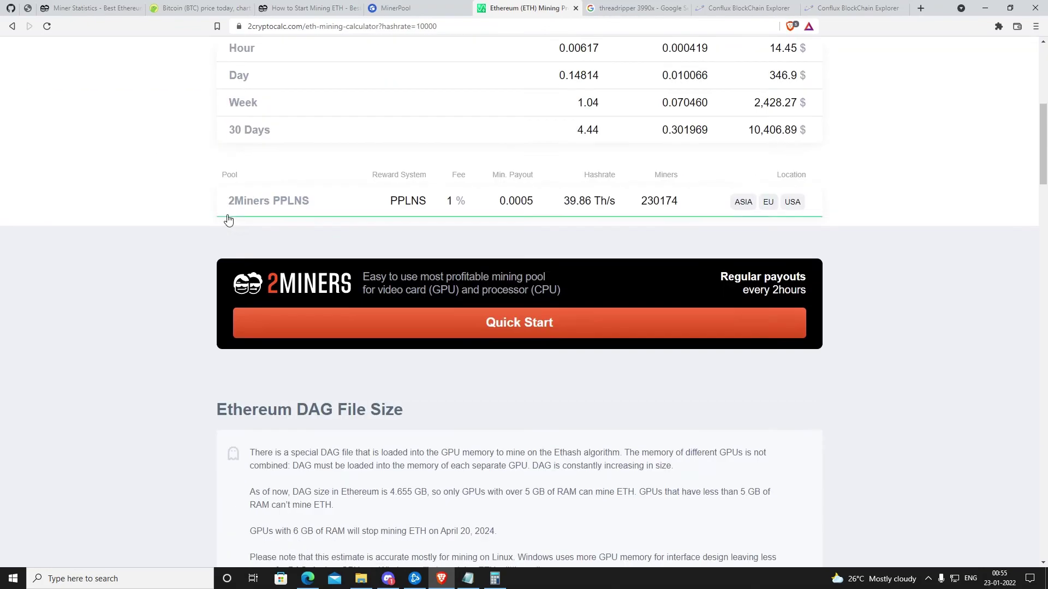
scroll(228, 221, up, 18)
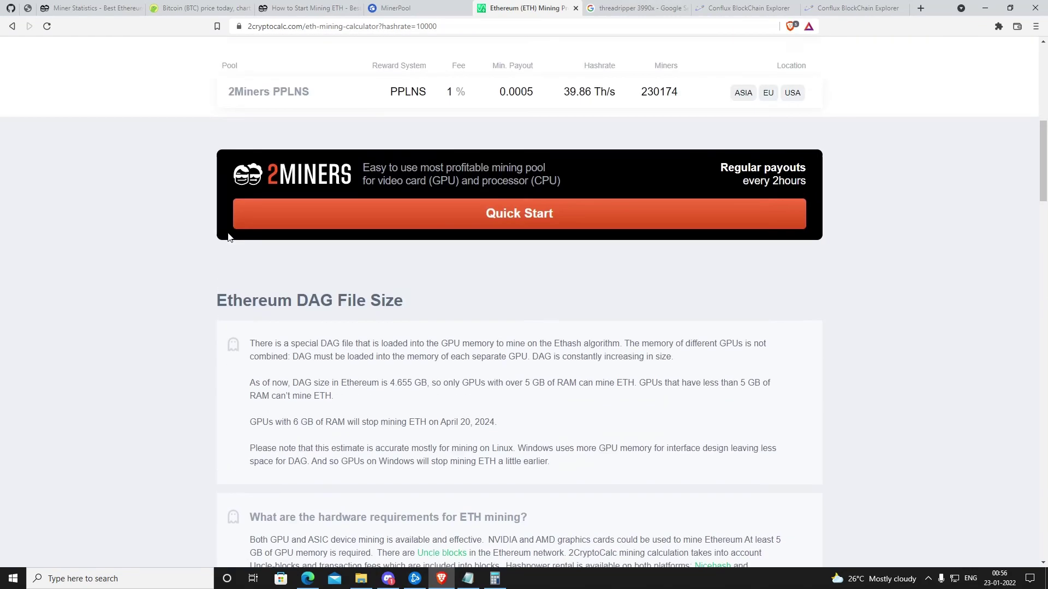
text(00000)
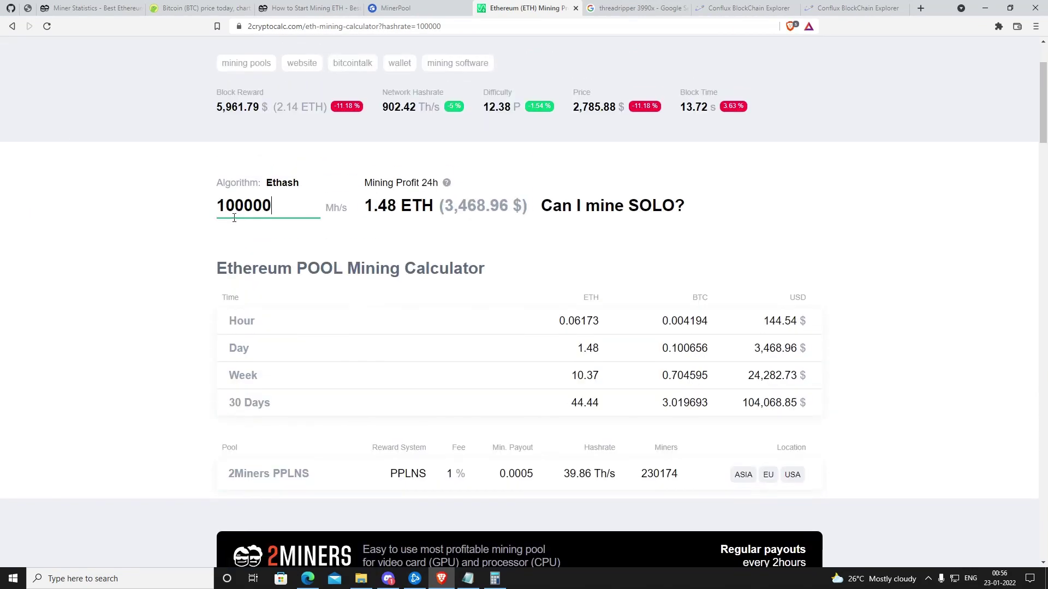
scroll(230, 223, down, 18)
scroll(231, 225, down, 4)
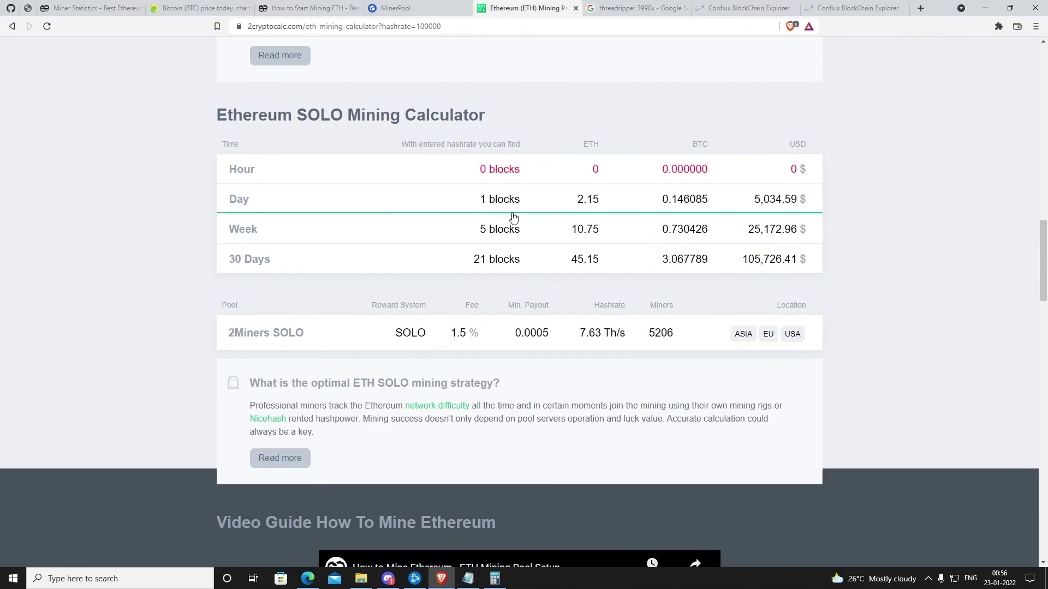
scroll(513, 218, up, 6)
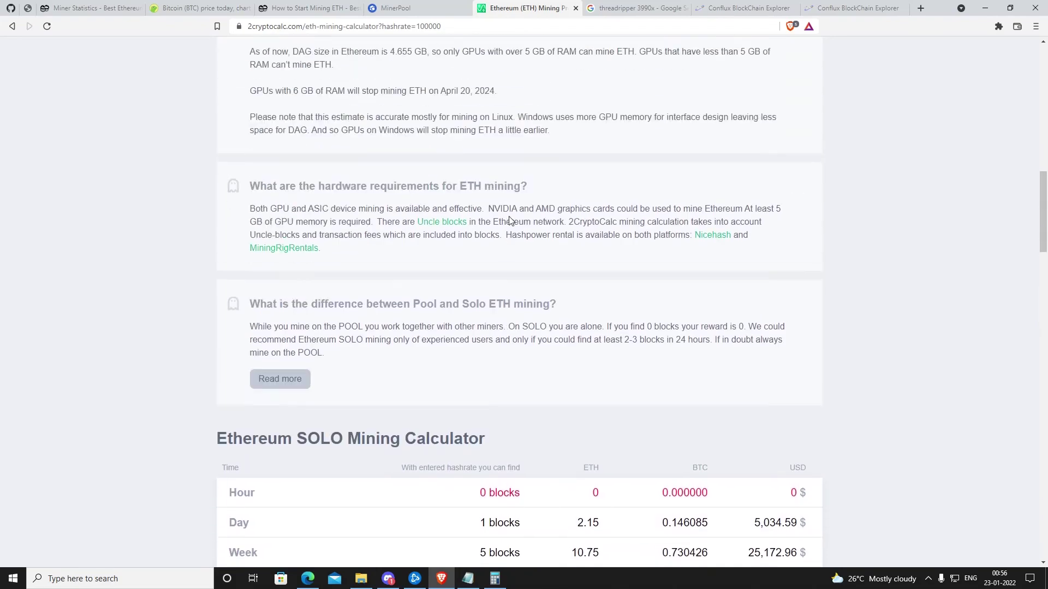
scroll(509, 220, up, 15)
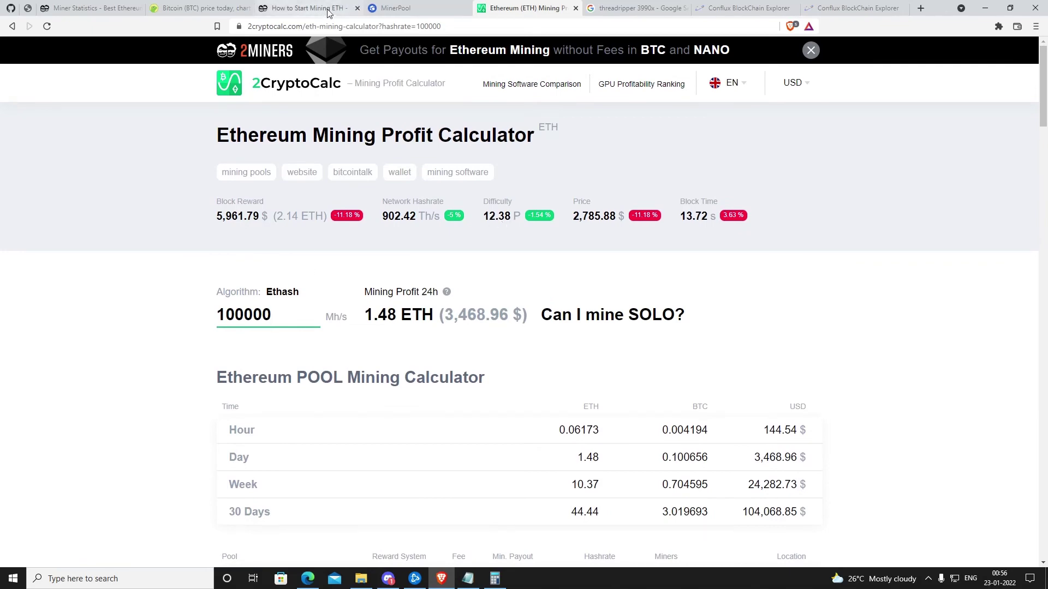
Browse 2Miners' miner statistics and How to Start Mining ETH guide, then return to 2CryptoCalc.
click(117, 15)
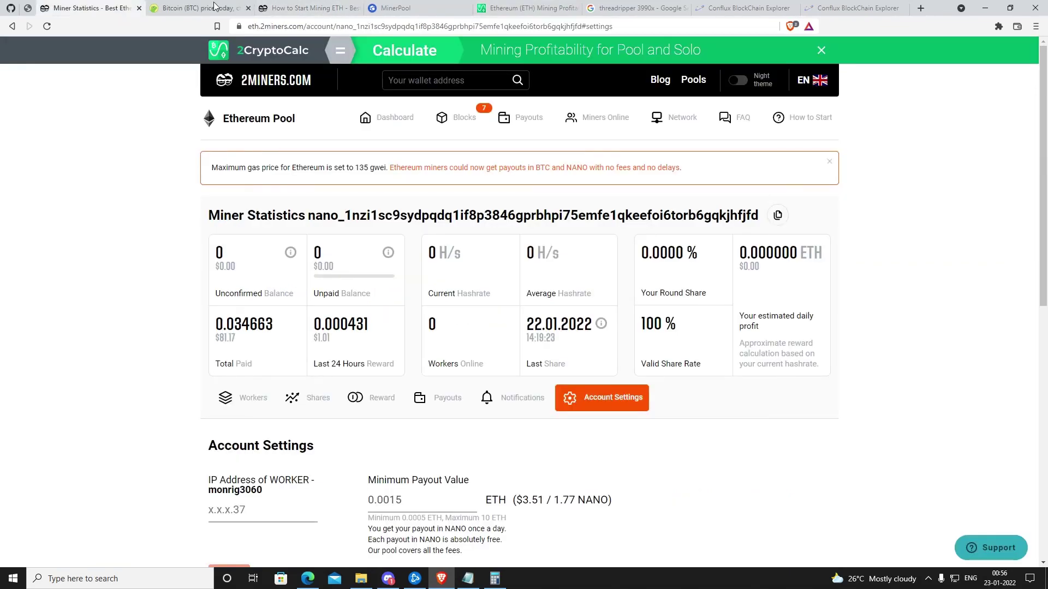
click(307, 12)
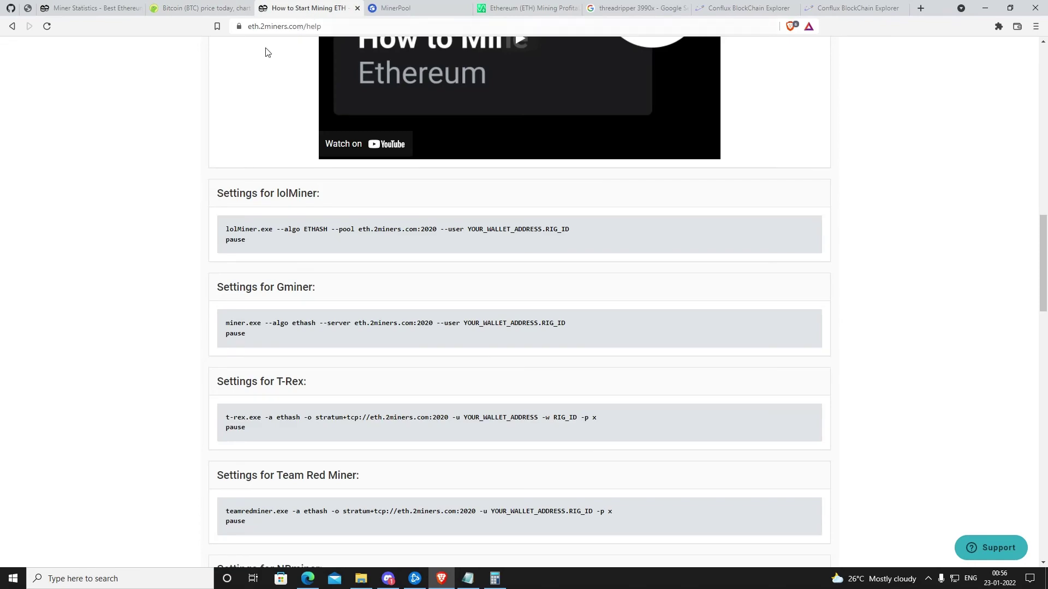
scroll(334, 368, up, 7)
scroll(326, 364, up, 10)
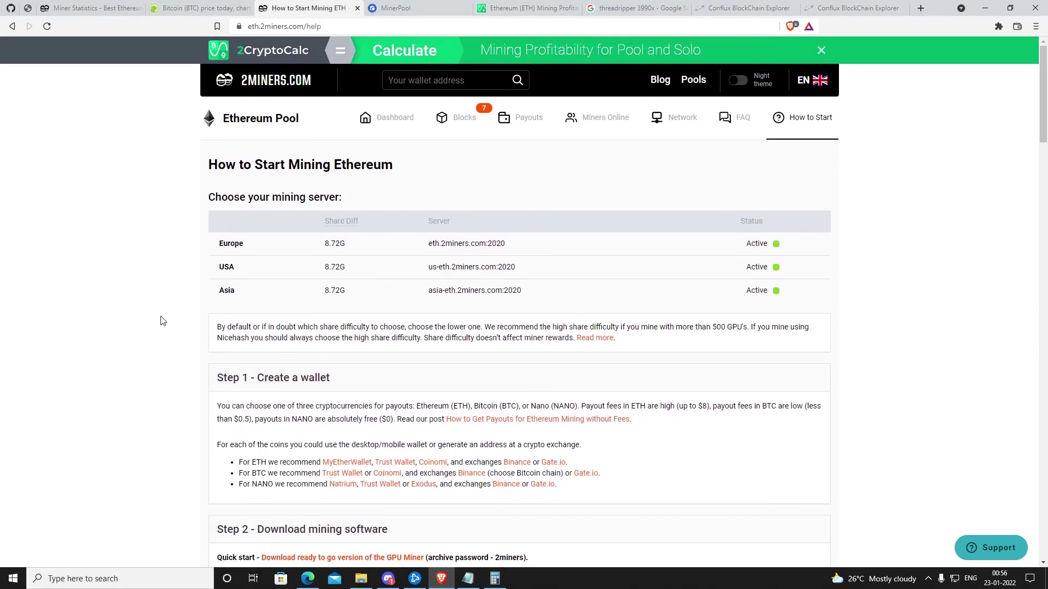
click(521, 8)
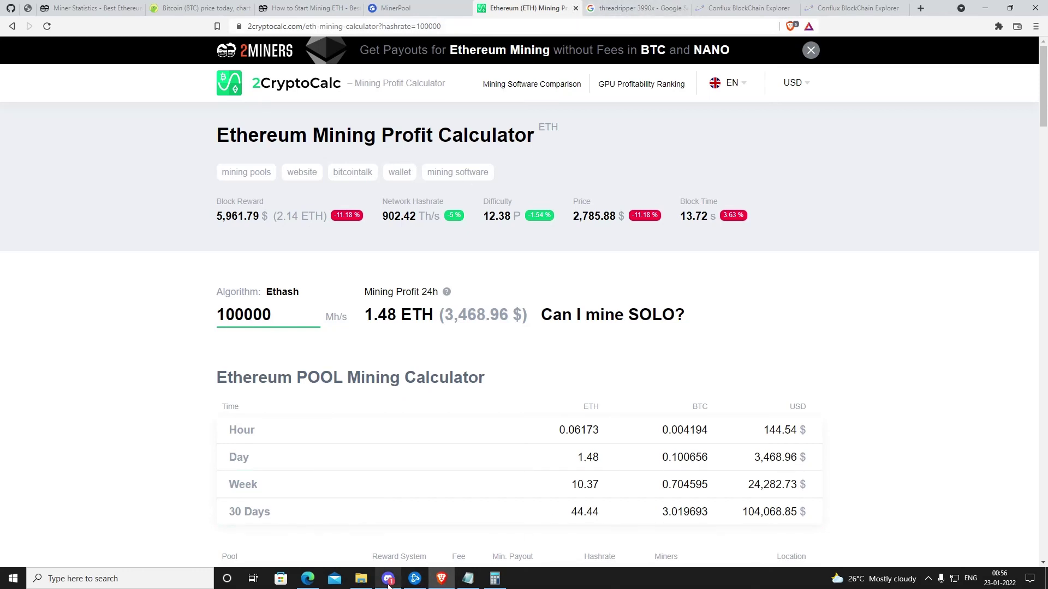
mouse_move(400, 574)
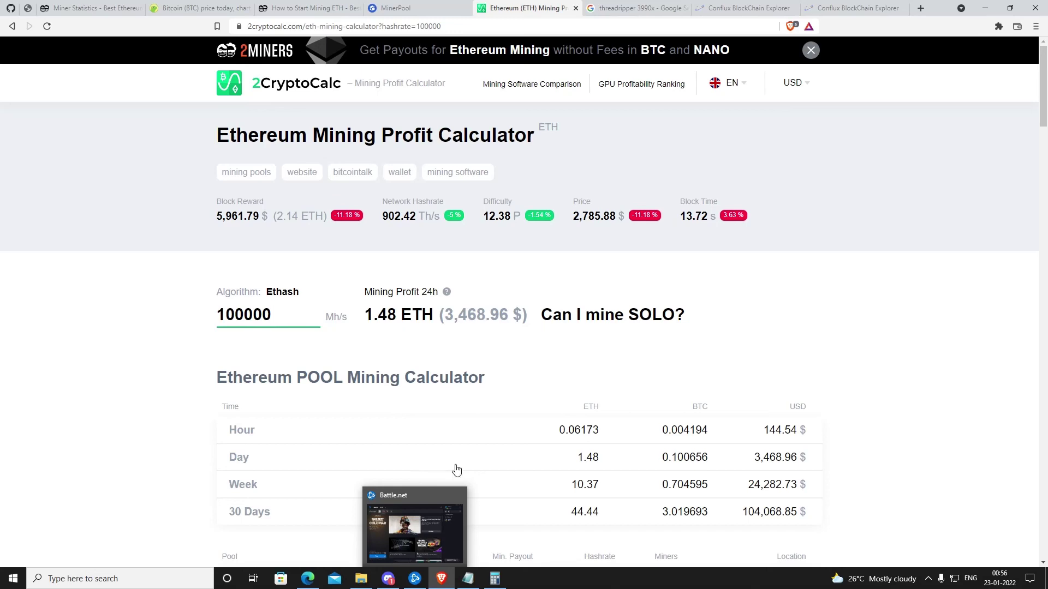
Change the EU - North order's Amount to 0.005 BTC and Limit to 0.1 TH/s.
click(366, 522)
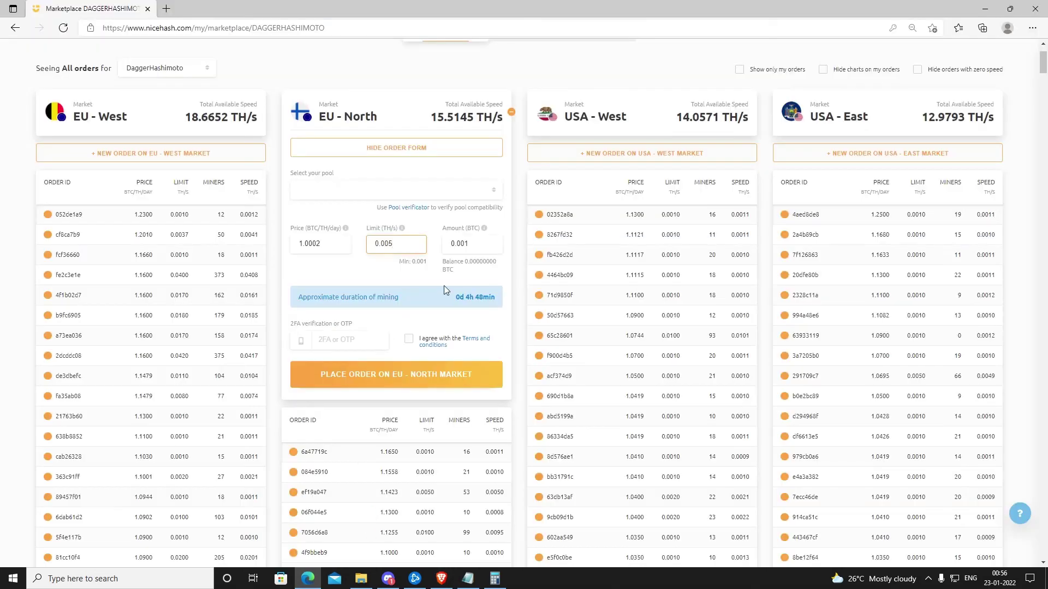
drag(468, 243, 464, 243)
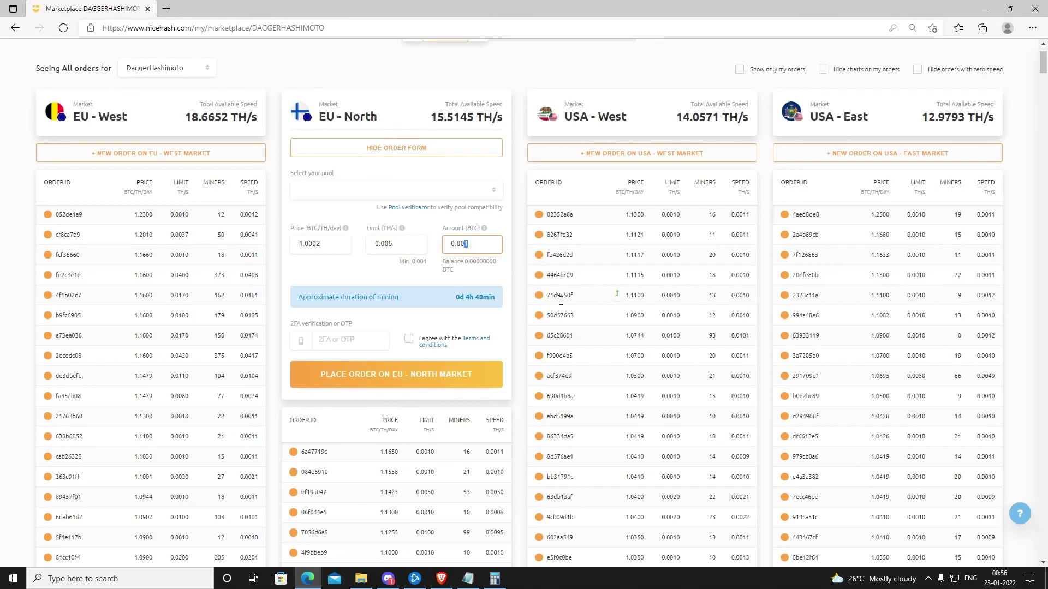
text(5)
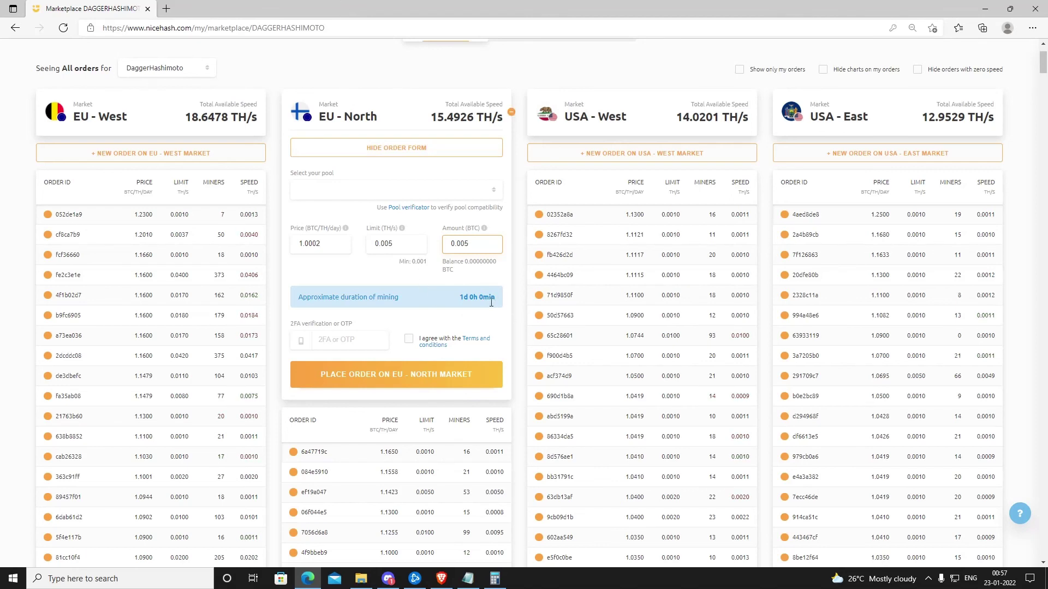
drag(393, 245, 387, 252)
text(1)
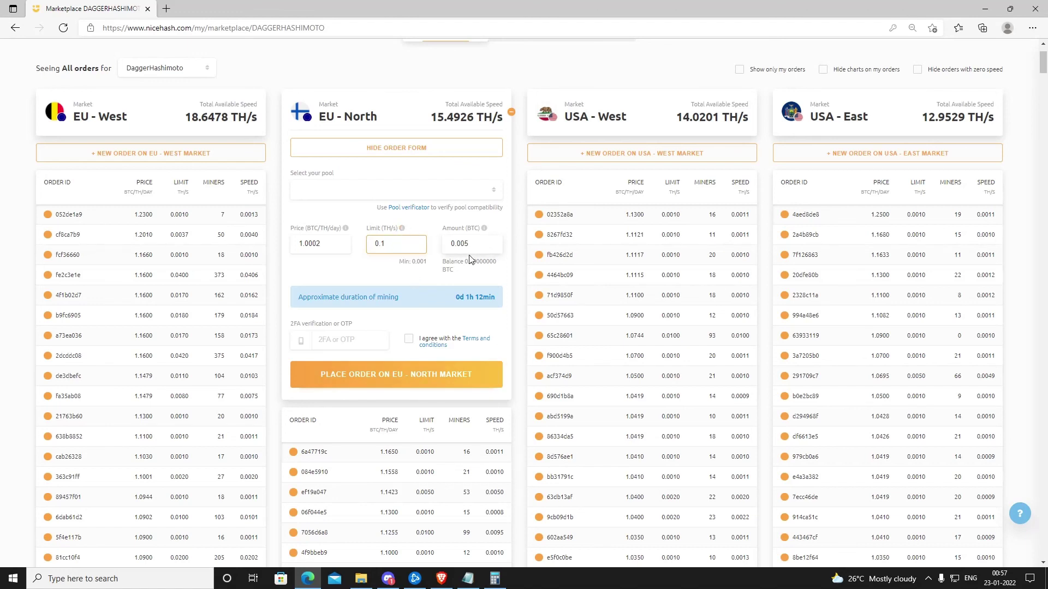
click(349, 343)
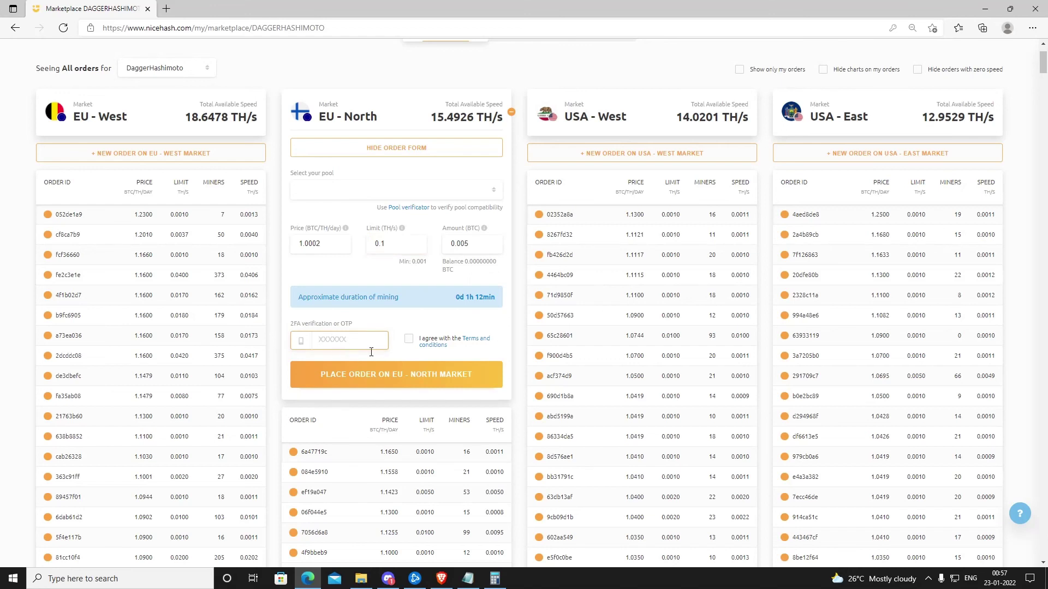
Tick 'I agree with the Terms and conditions' on the order form.
click(409, 339)
scroll(972, 209, up, 2)
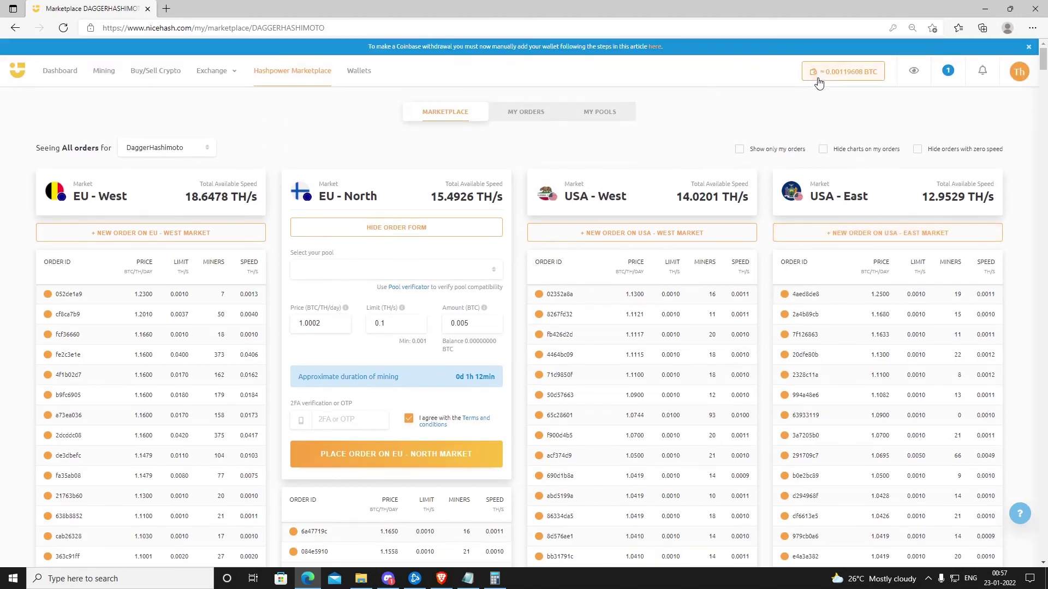